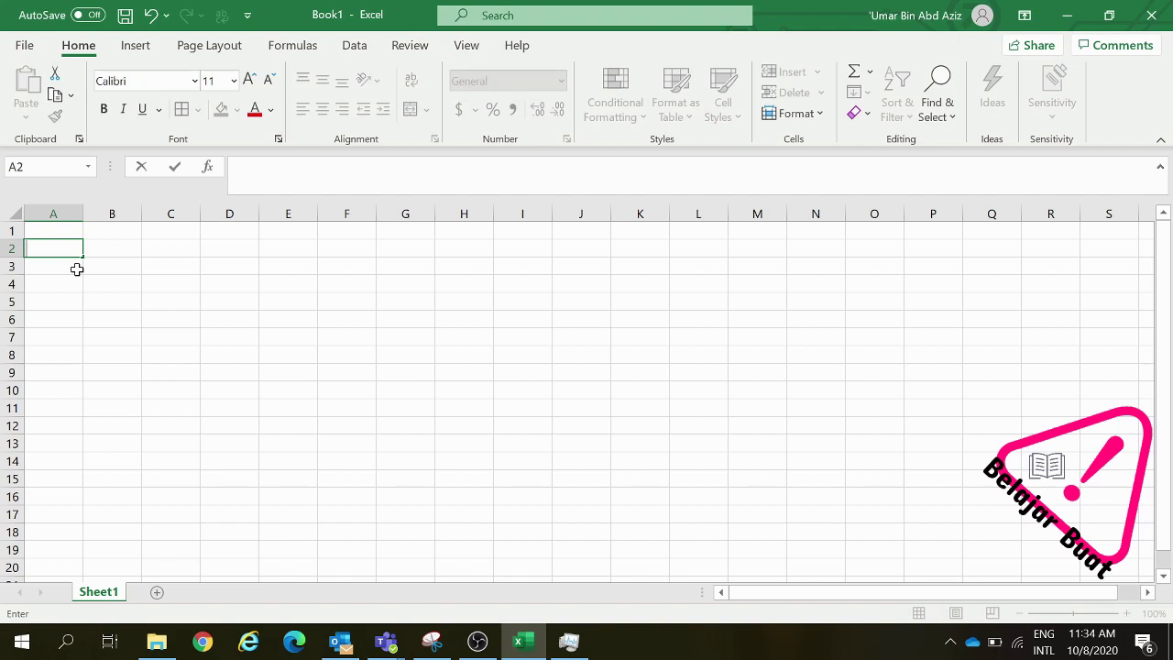
# Enter the title 'Biodata Keluarga' in cell A2
pyautogui.write('Biodata Keluarga')
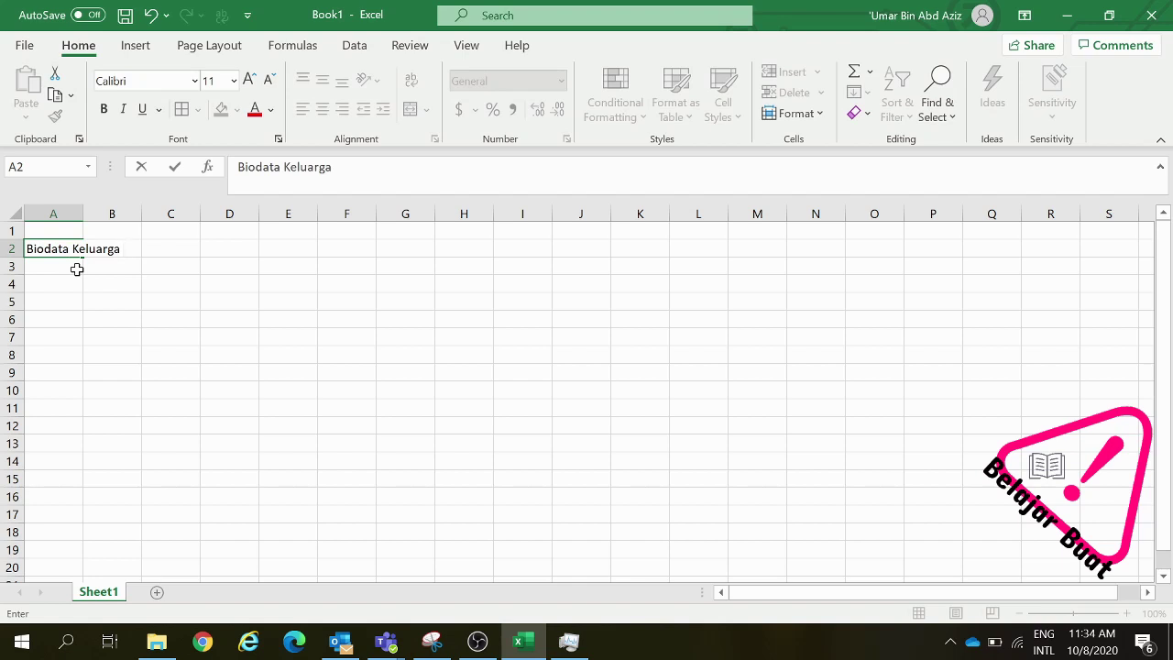
pyautogui.click(79, 283)
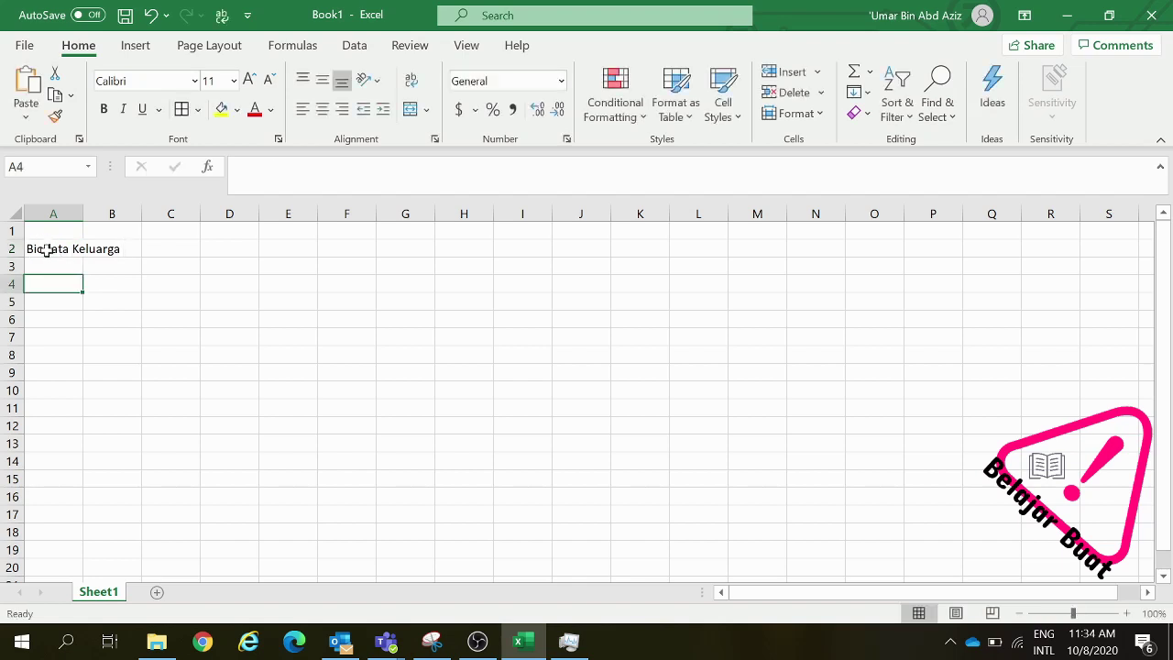
pyautogui.click(46, 249)
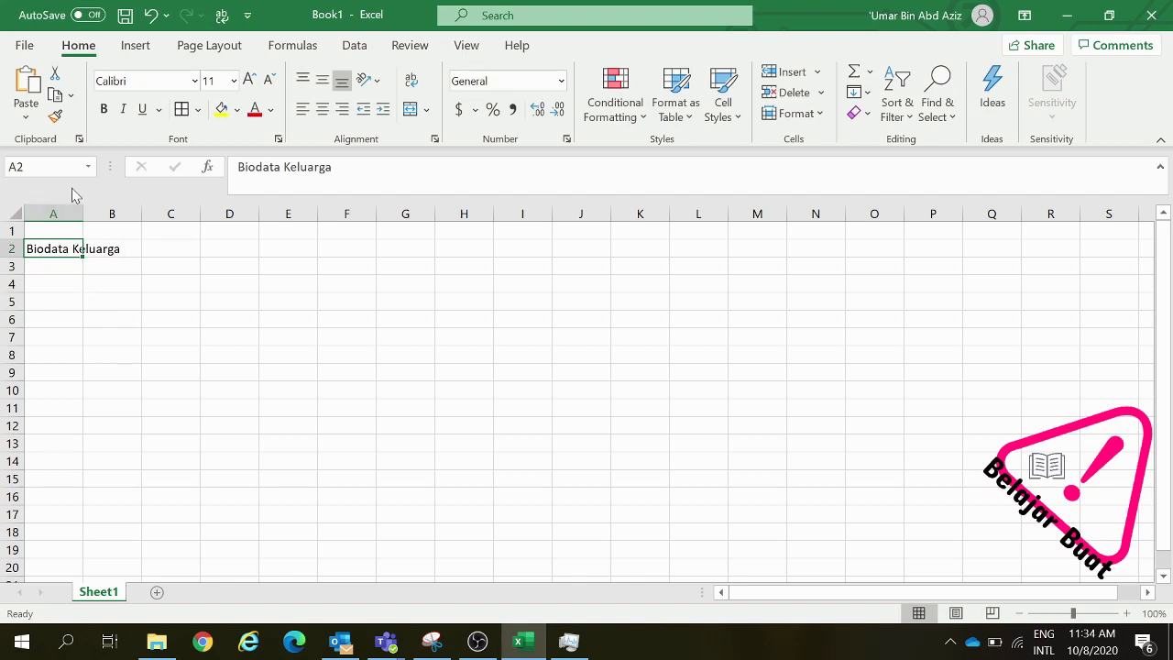
# Make the A2 title bold and underlined, with italic left off
pyautogui.click(105, 111)
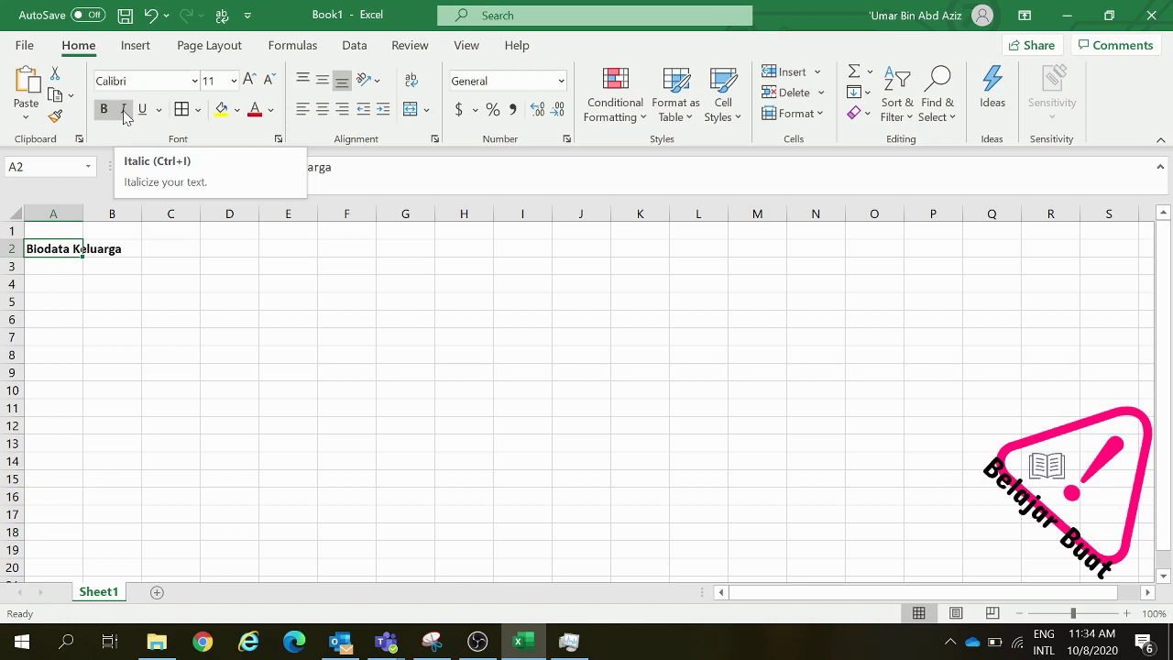
pyautogui.click(125, 111)
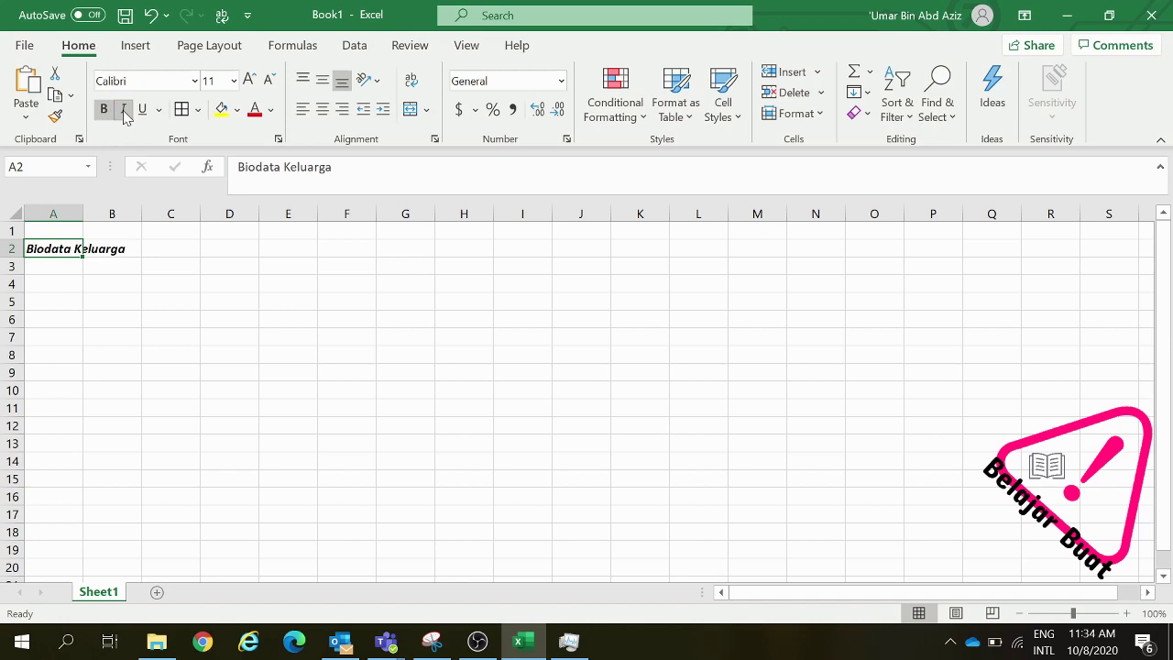
pyautogui.click(125, 111)
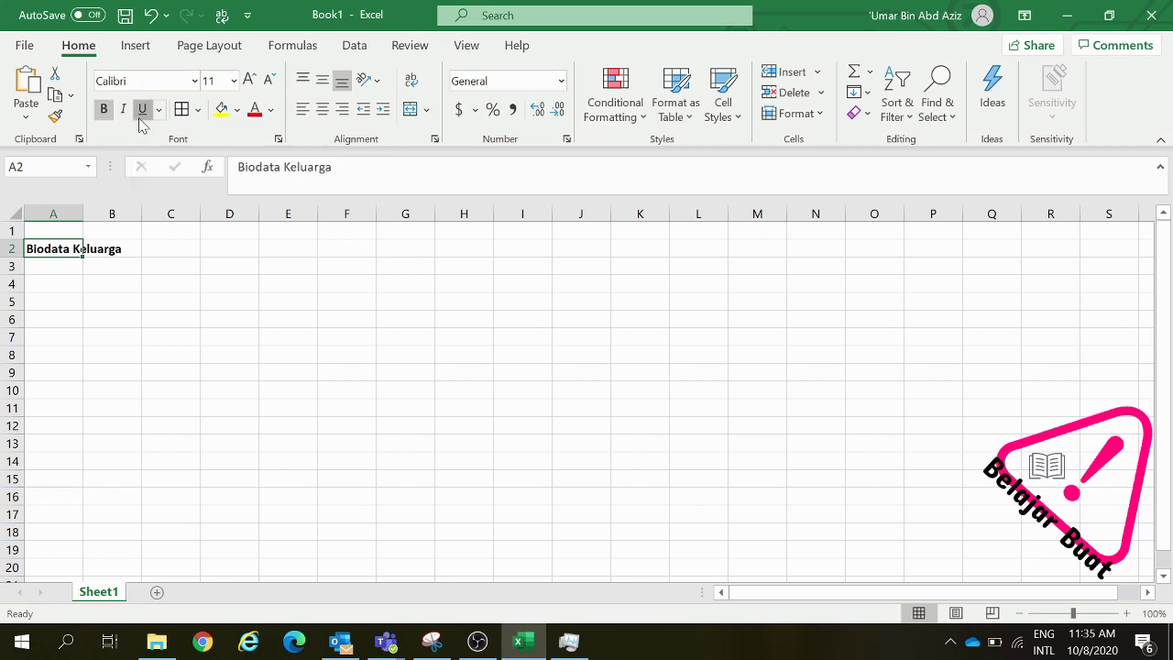
pyautogui.click(142, 109)
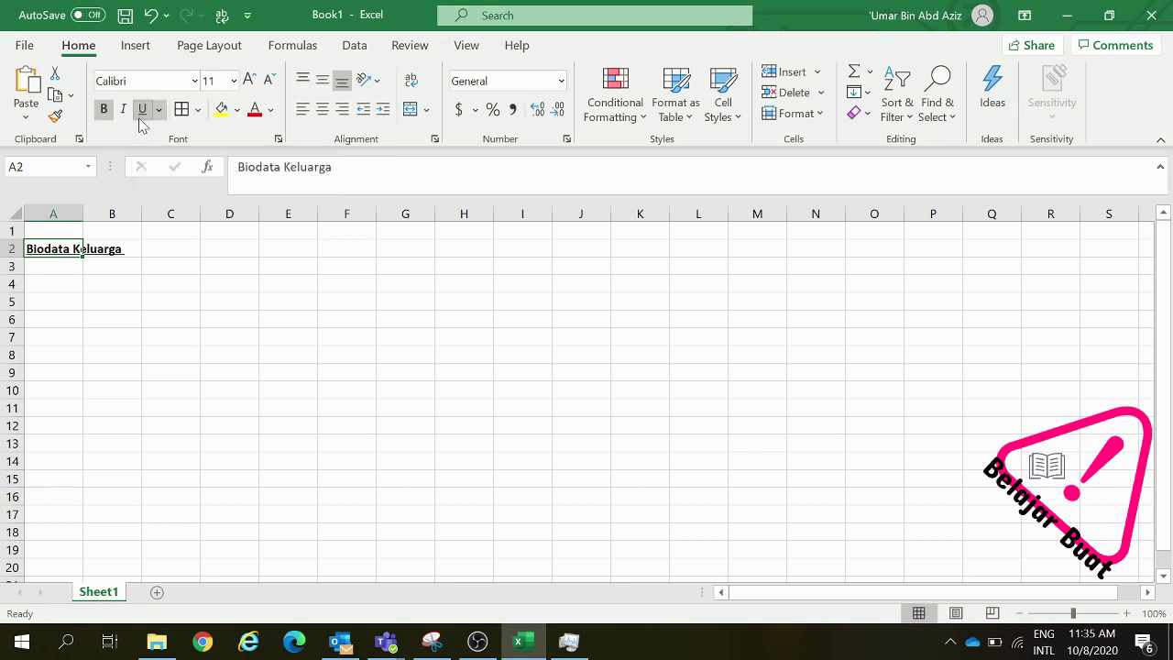
pyautogui.click(45, 287)
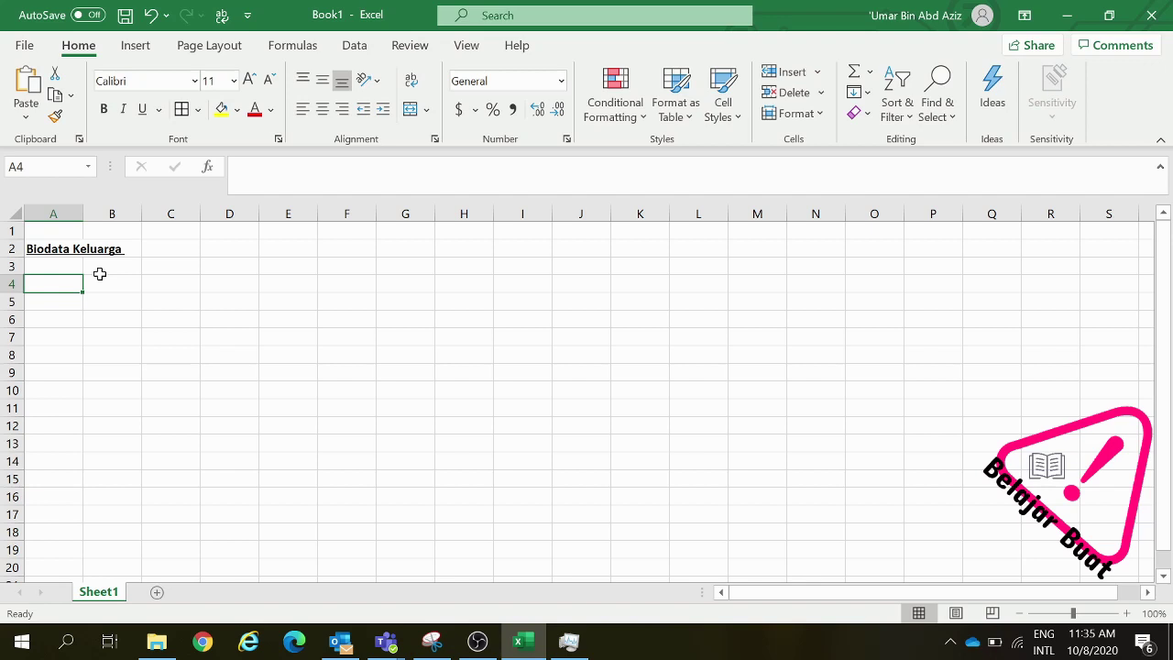
# Enter the headers Bil, Nama, Tinggi and Berat in A4 to D4
pyautogui.write('Bil')
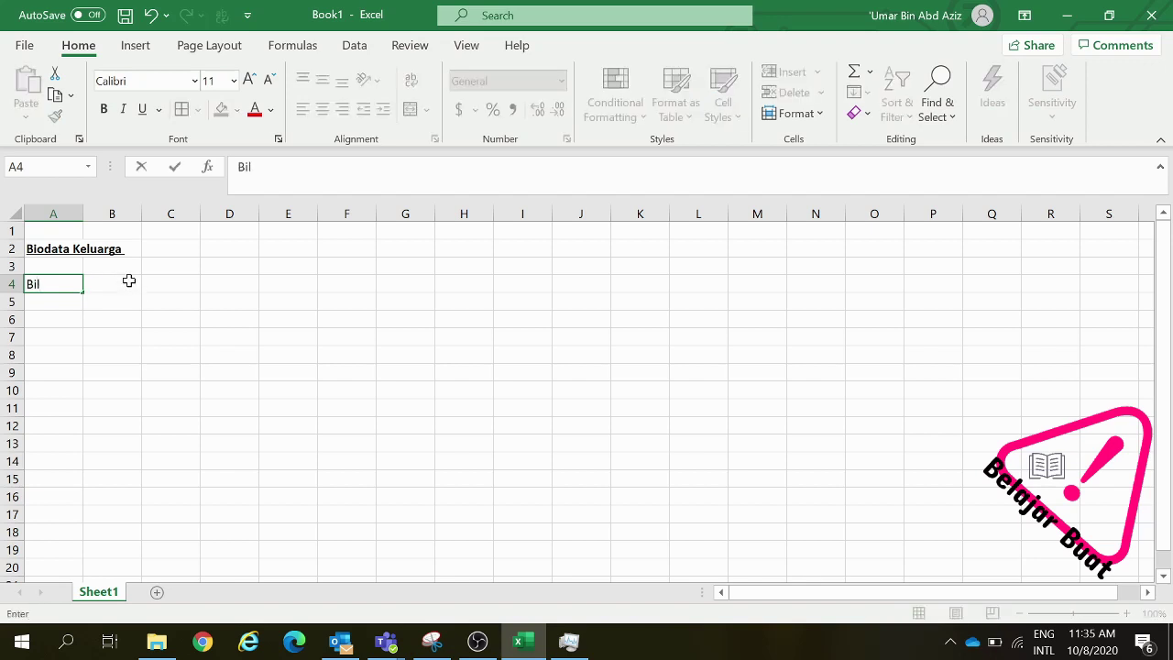
pyautogui.click(129, 282)
pyautogui.write('Nama')
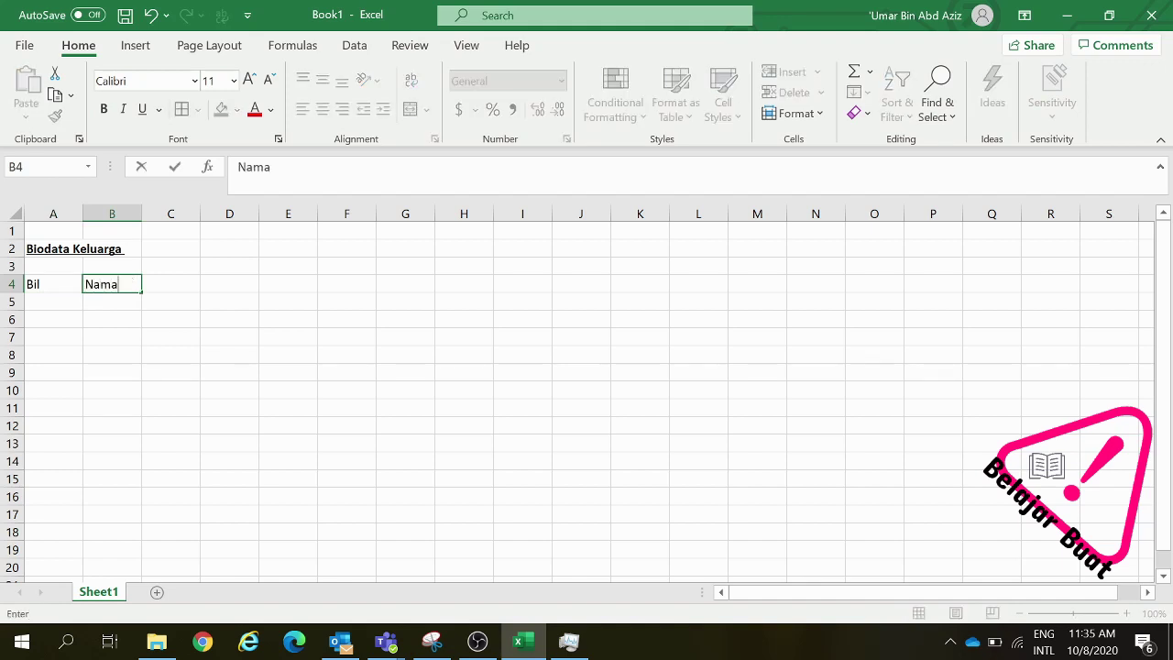
pyautogui.click(151, 281)
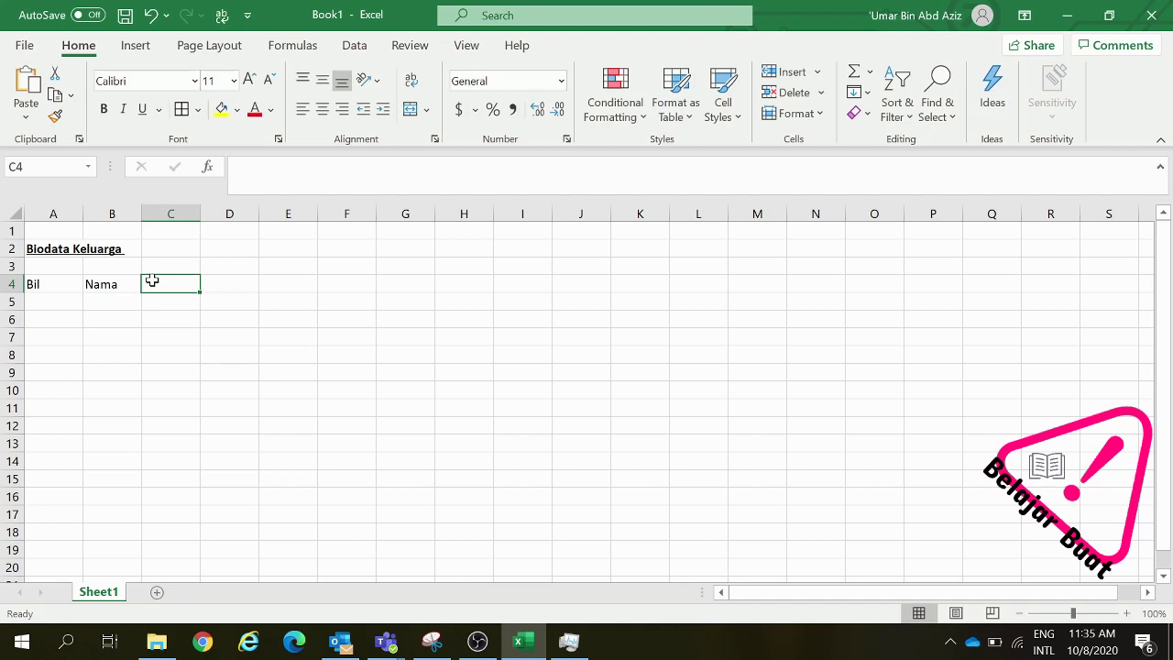
pyautogui.write('Tinggi')
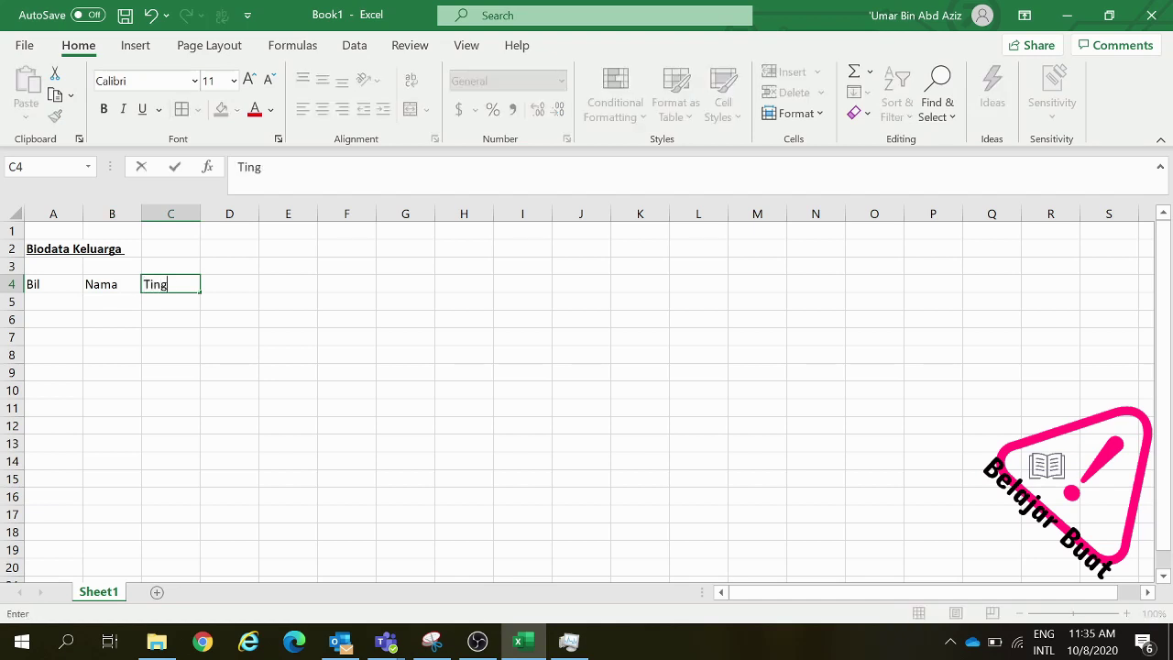
pyautogui.click(220, 280)
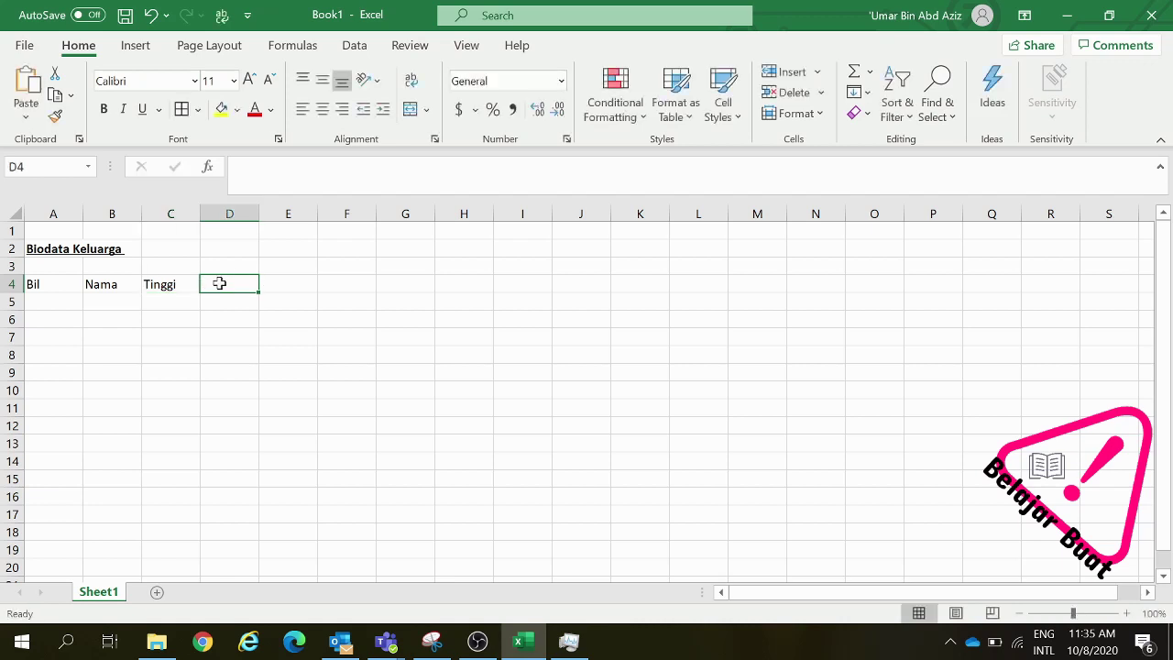
pyautogui.write('Berat')
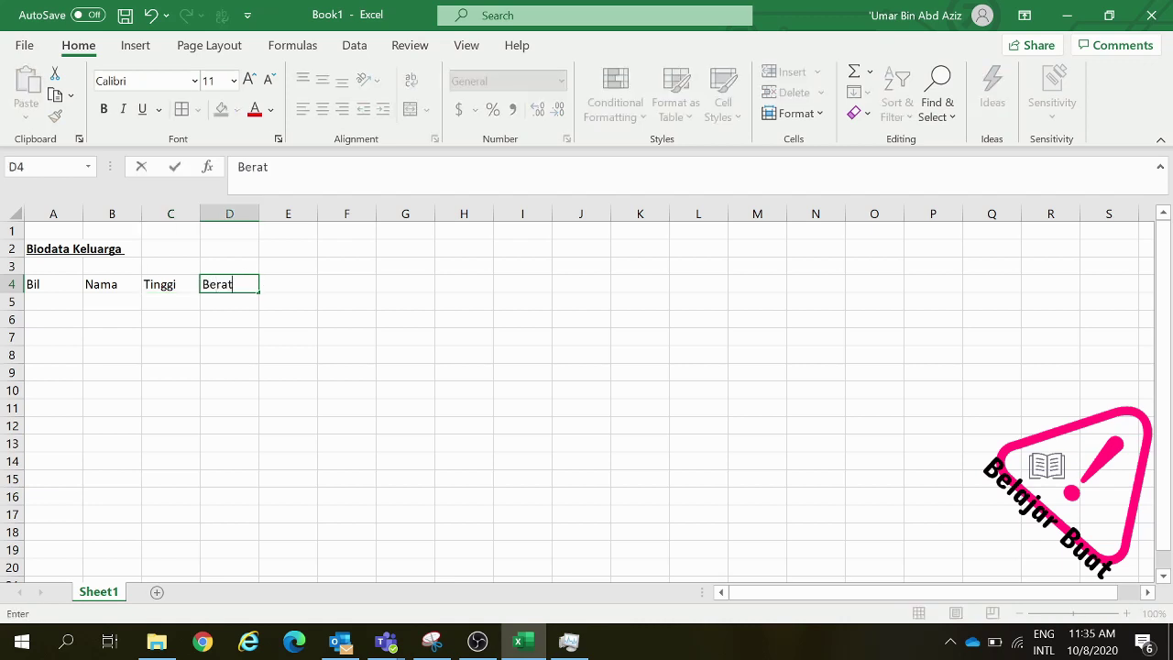
pyautogui.click(272, 285)
# Add the headers Umur in E4 and Tahap Kesihatan in F4, with a capital K
pyautogui.write('Umur')
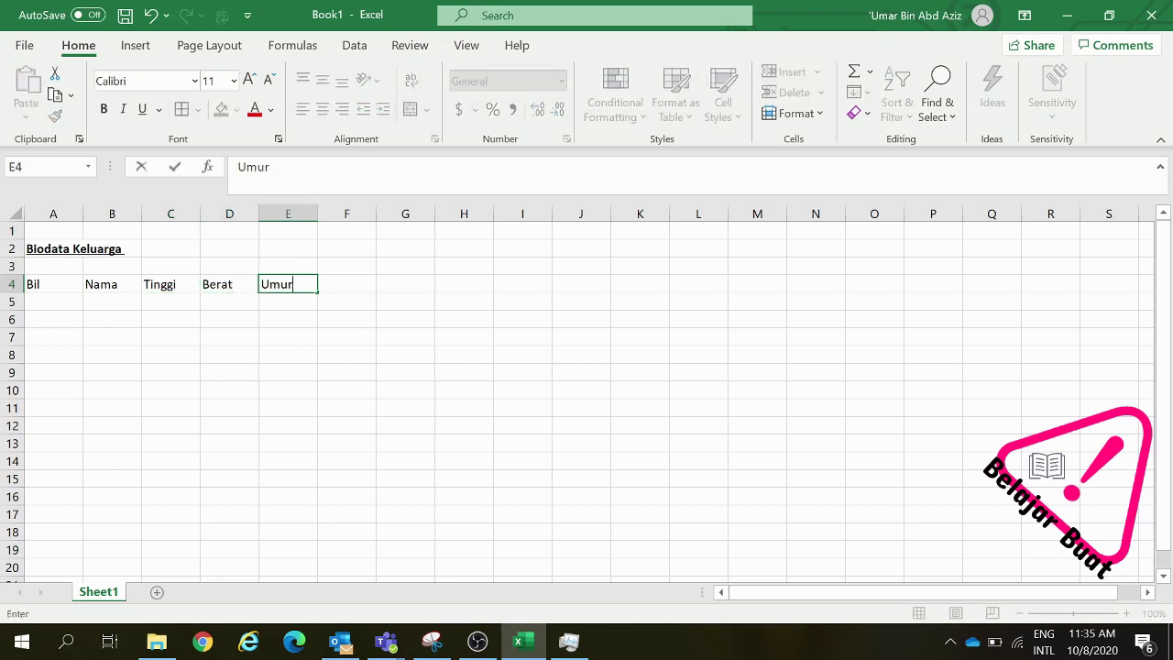
pyautogui.click(348, 284)
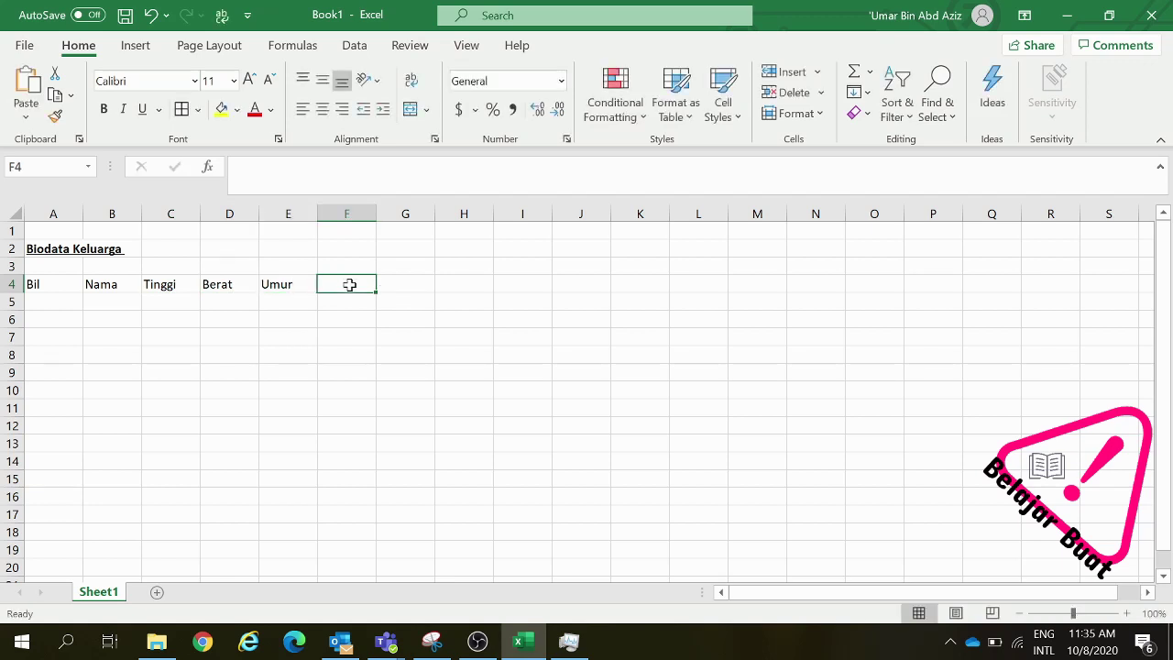
pyautogui.write('Th')
pyautogui.press('BackSpace')
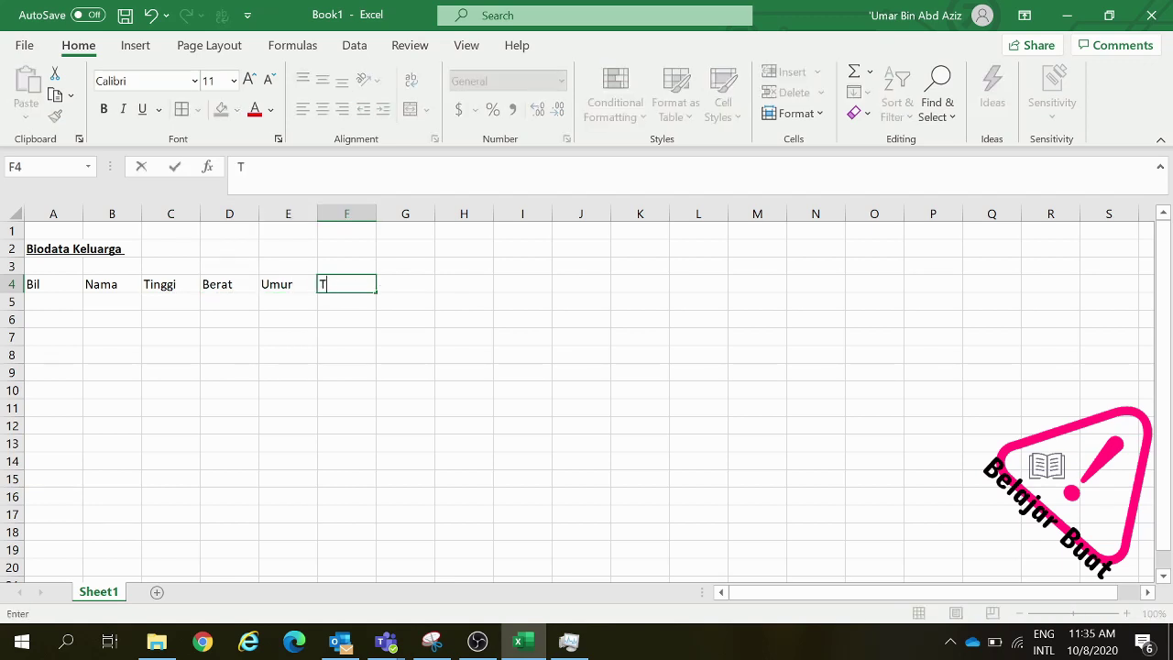
pyautogui.write('ahap kesihatan')
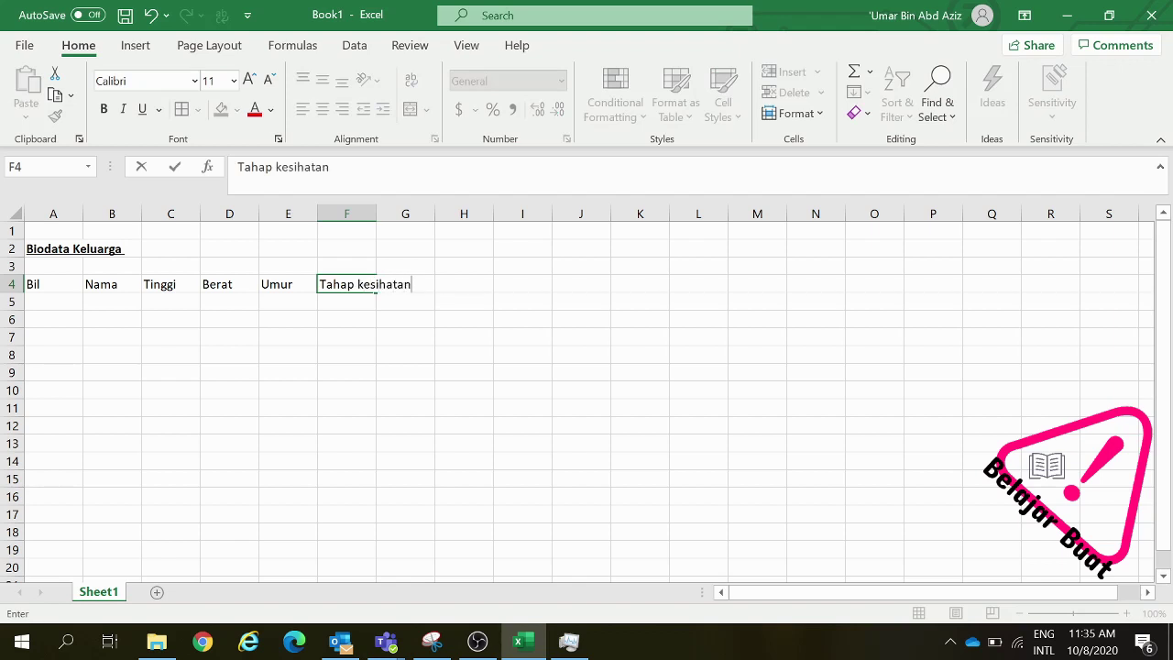
pyautogui.click(276, 167)
pyautogui.press('BackSpace')
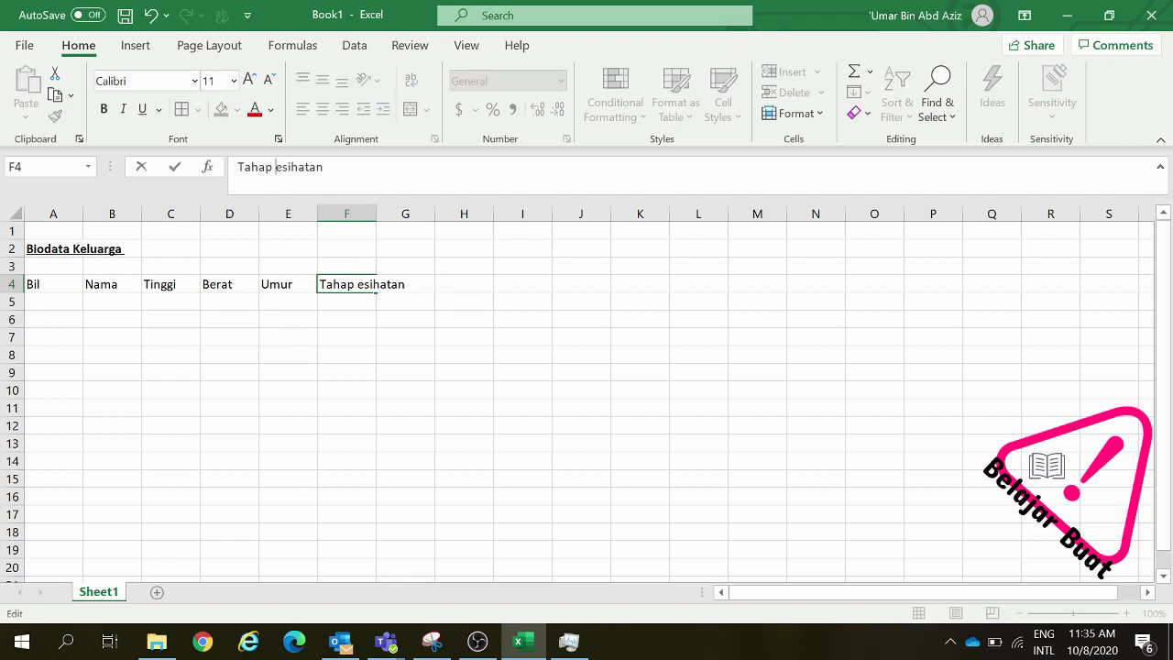
pyautogui.write('K')
pyautogui.click(311, 327)
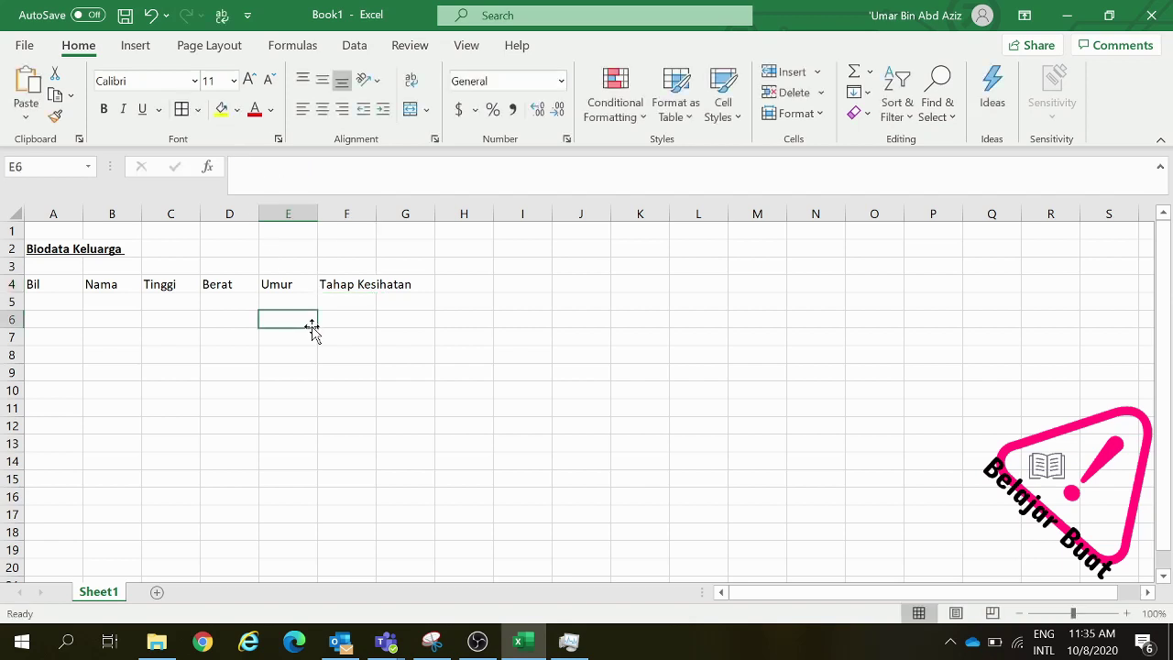
pyautogui.click(71, 303)
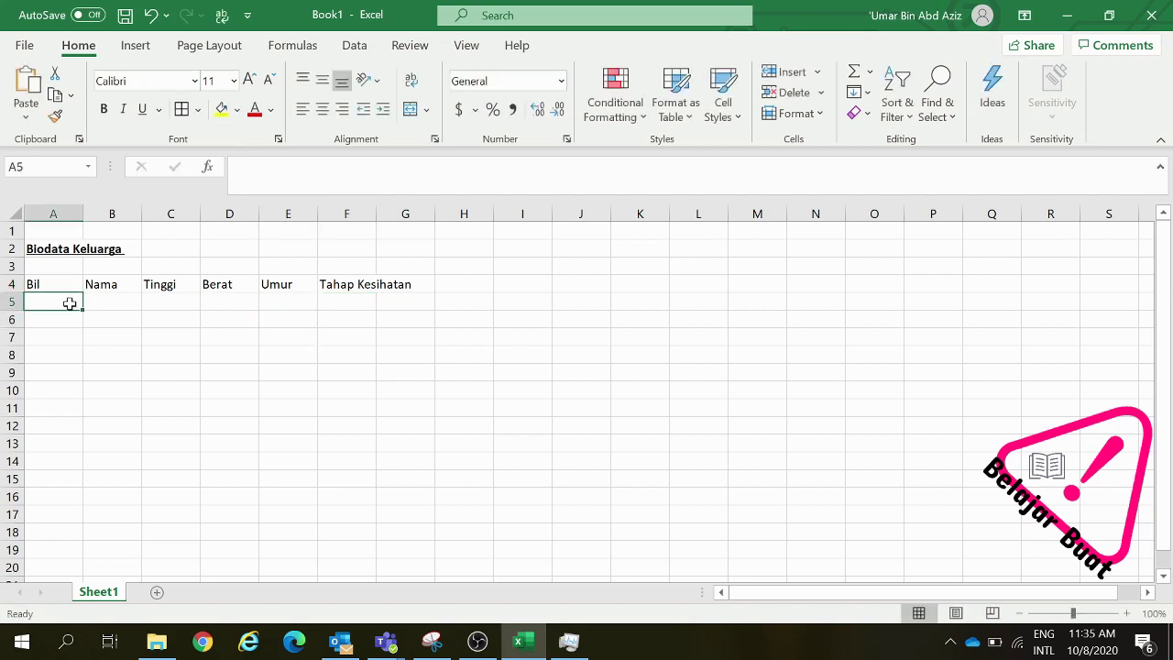
# Enter Umar, Norhayati, Abdullah and Abdul Qayyum in B5 to B8
pyautogui.click(117, 301)
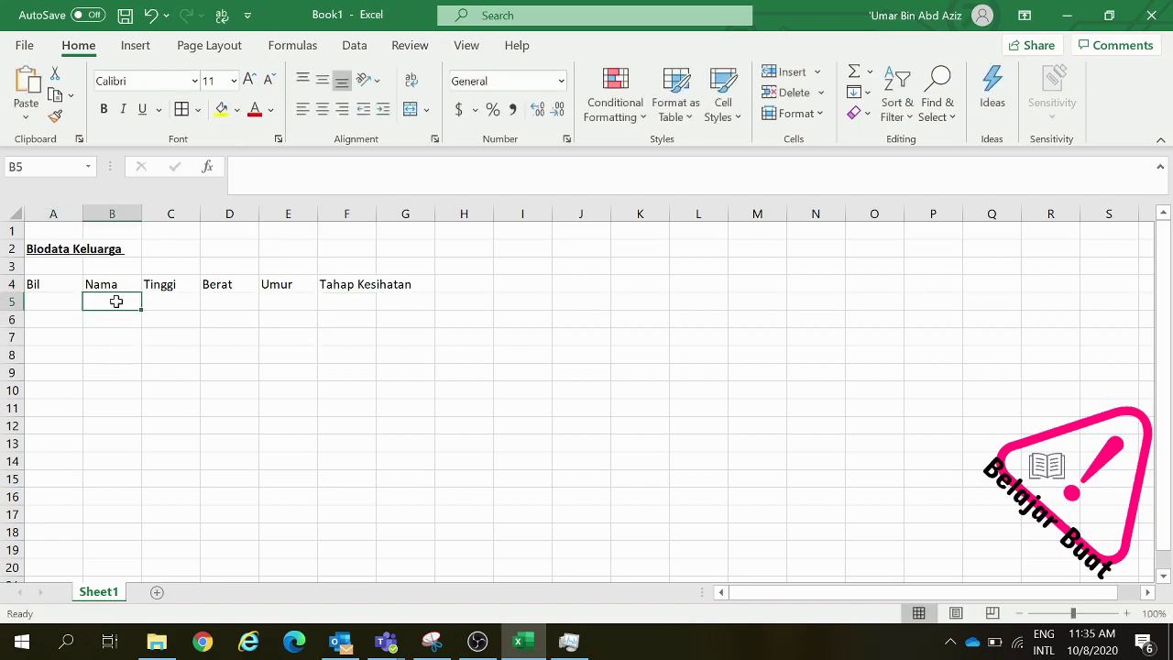
pyautogui.write('Umar')
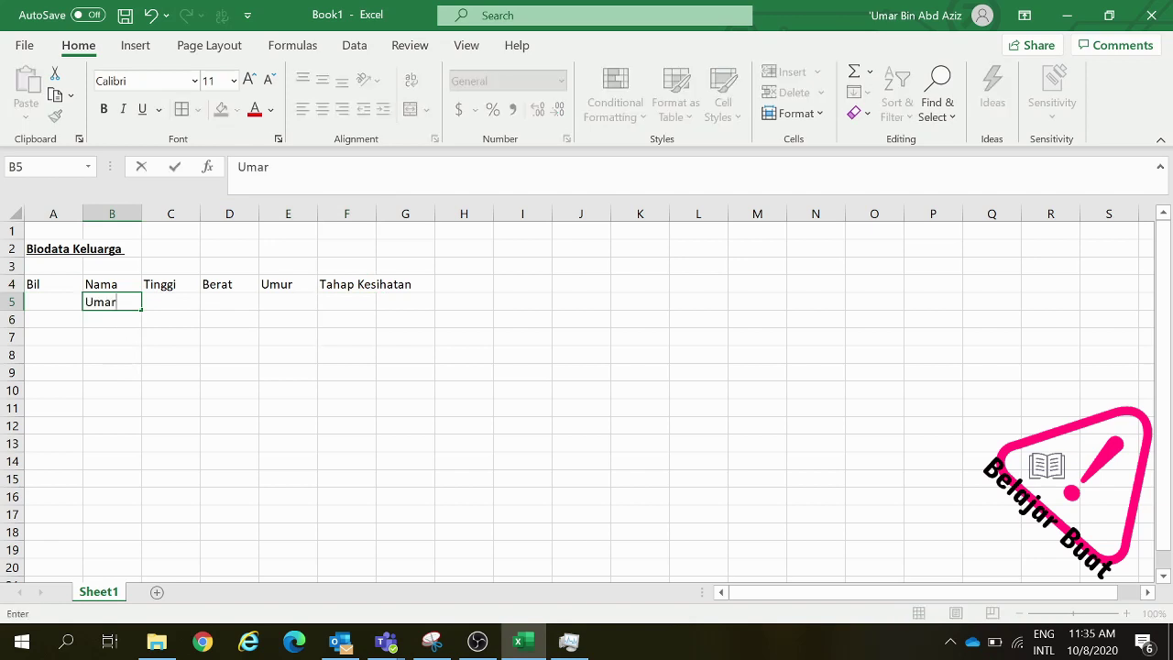
pyautogui.click(105, 321)
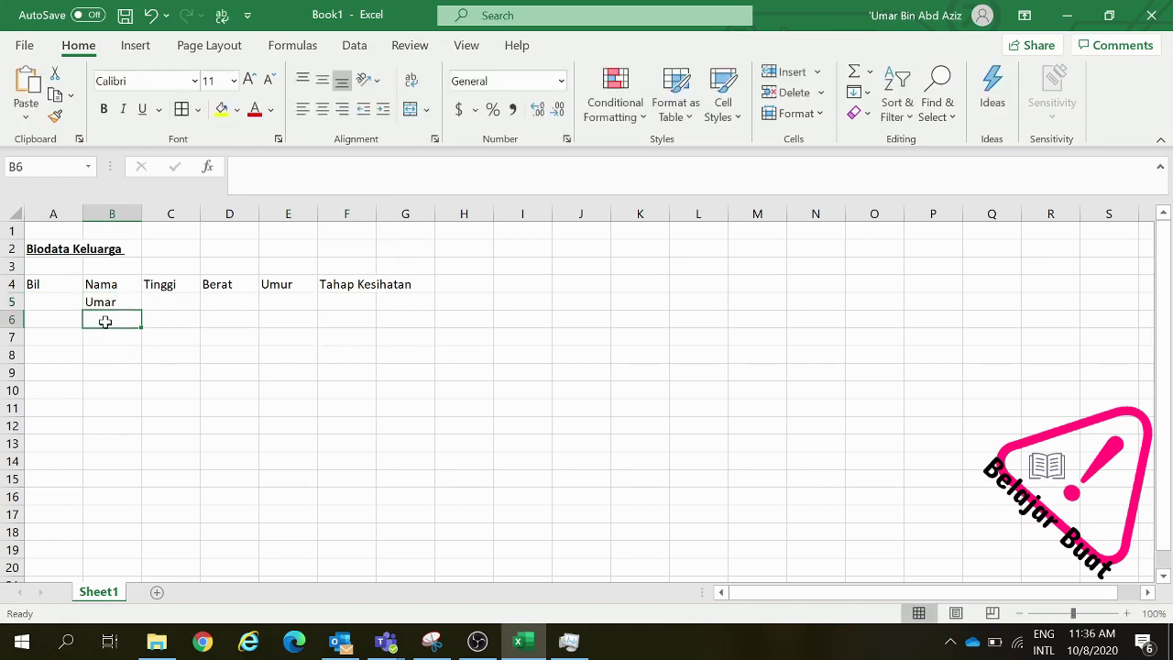
pyautogui.write('Norhay')
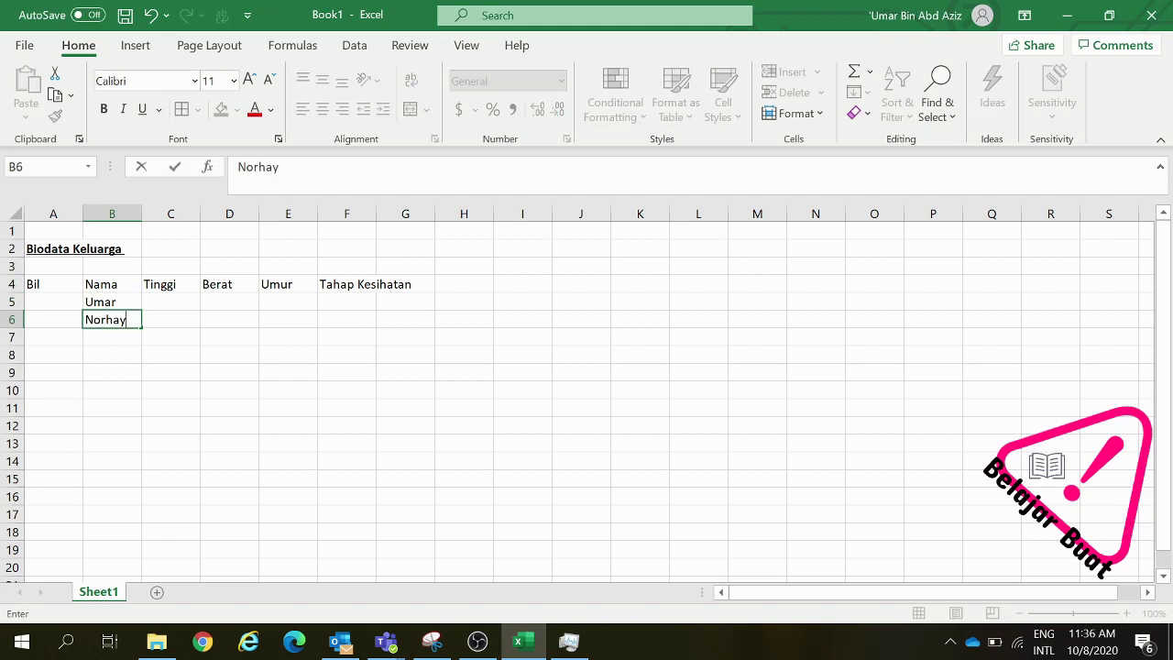
pyautogui.write('ati')
pyautogui.click(93, 339)
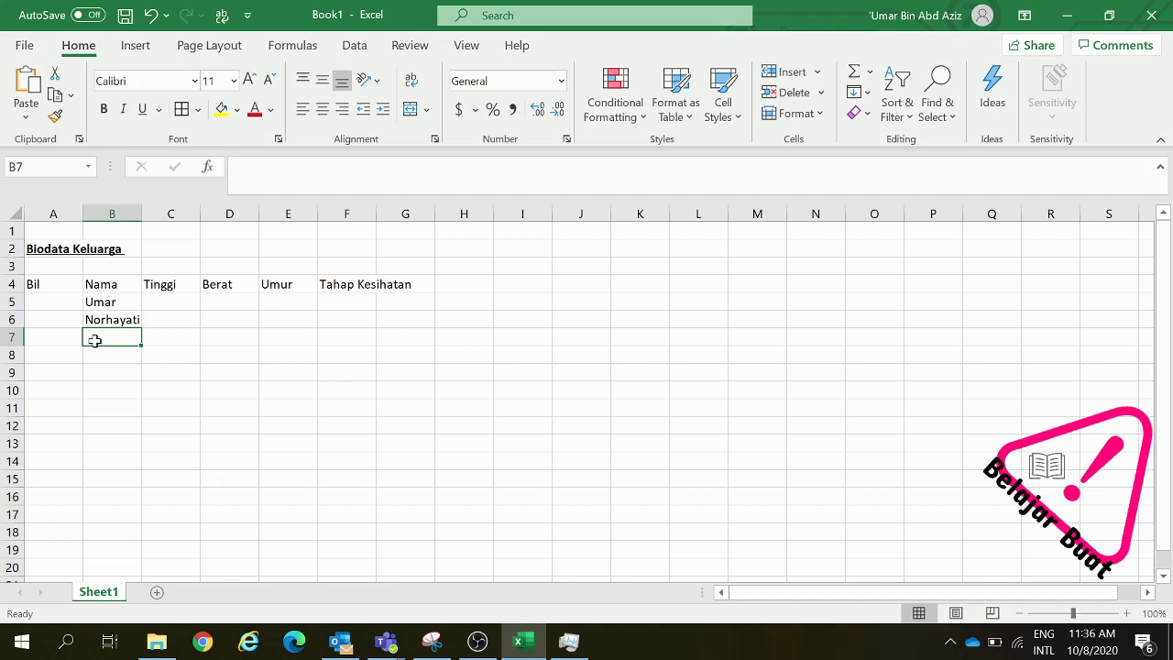
pyautogui.write('Abdullah')
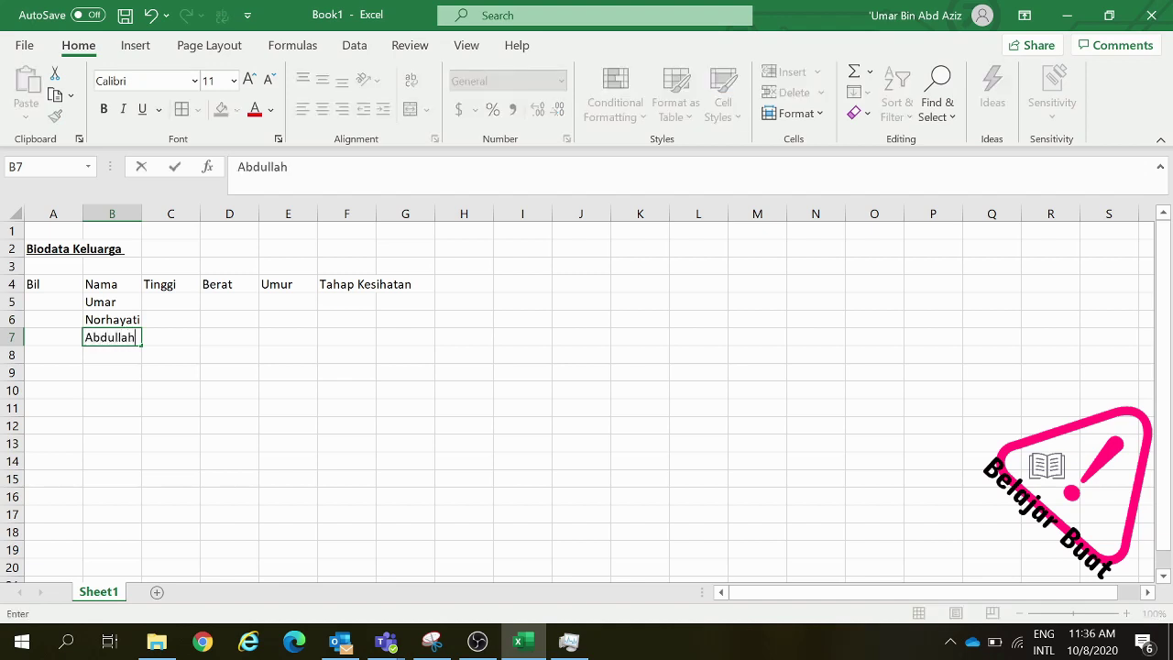
pyautogui.click(111, 360)
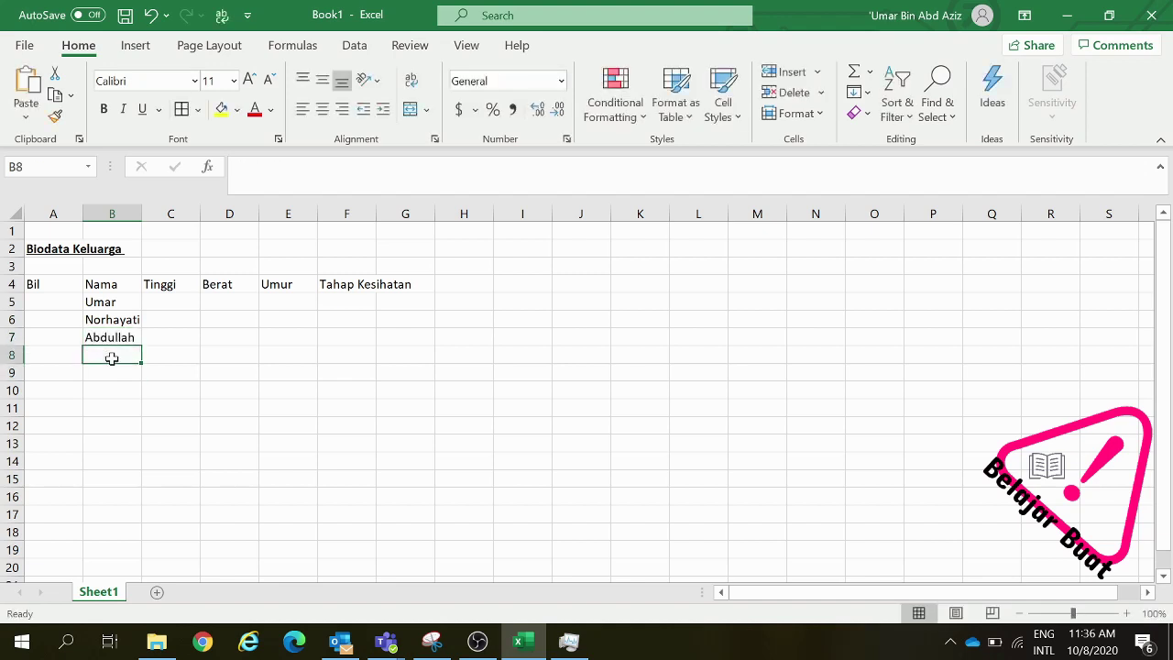
pyautogui.write('Abdul Qa')
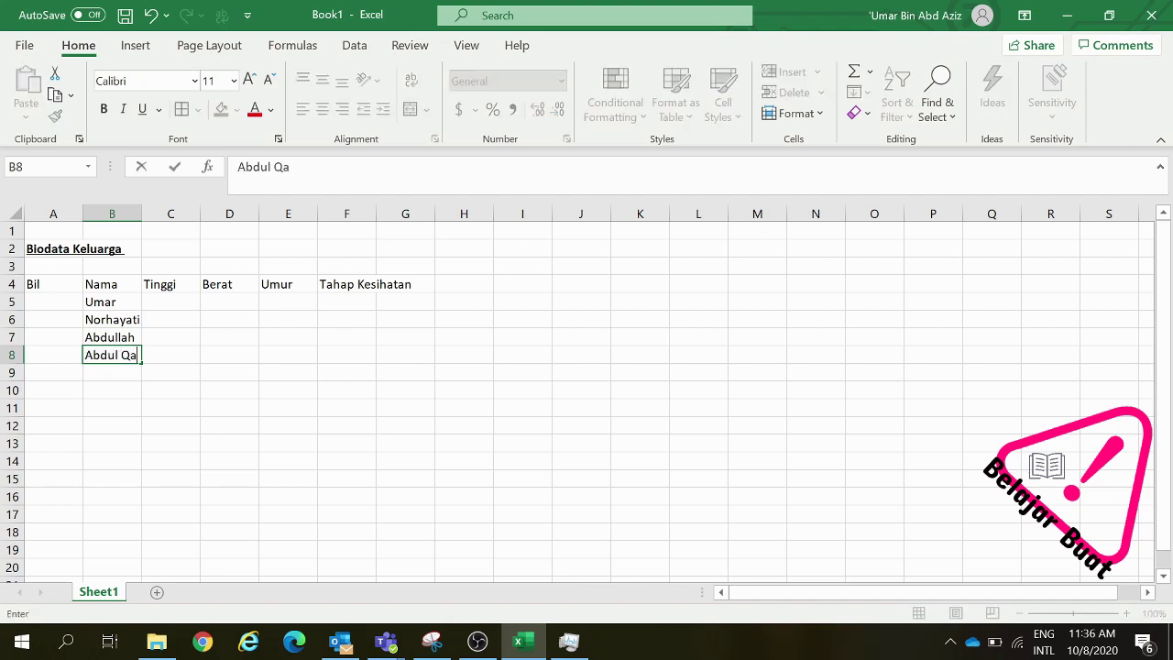
pyautogui.write('yyum')
pyautogui.click(275, 332)
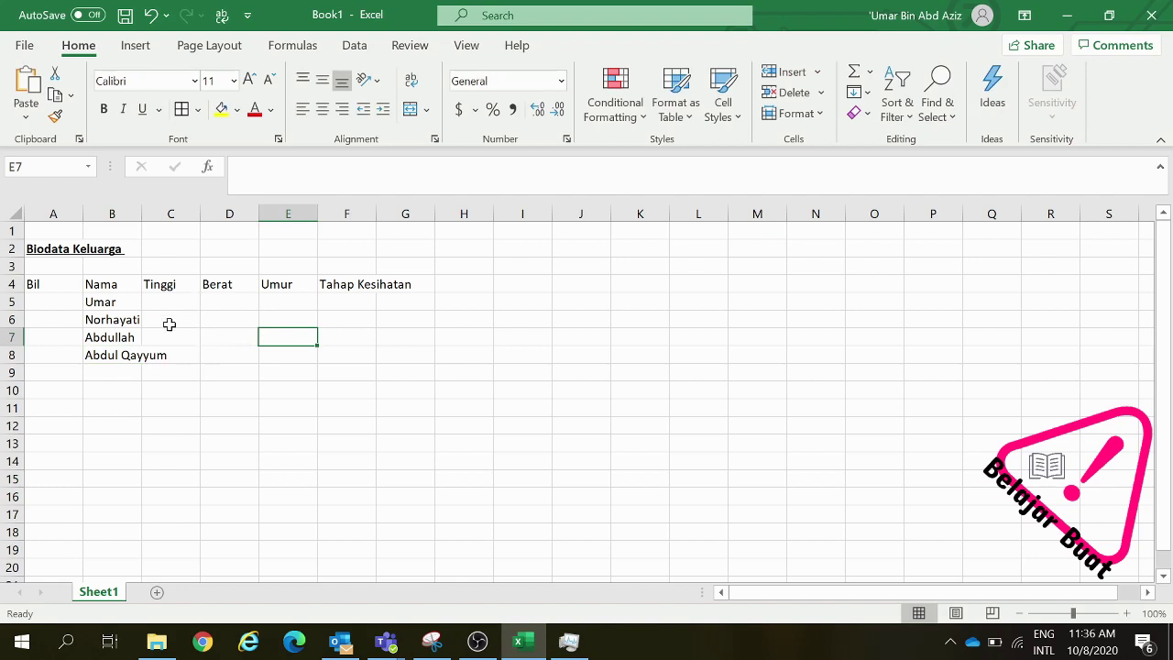
pyautogui.click(126, 356)
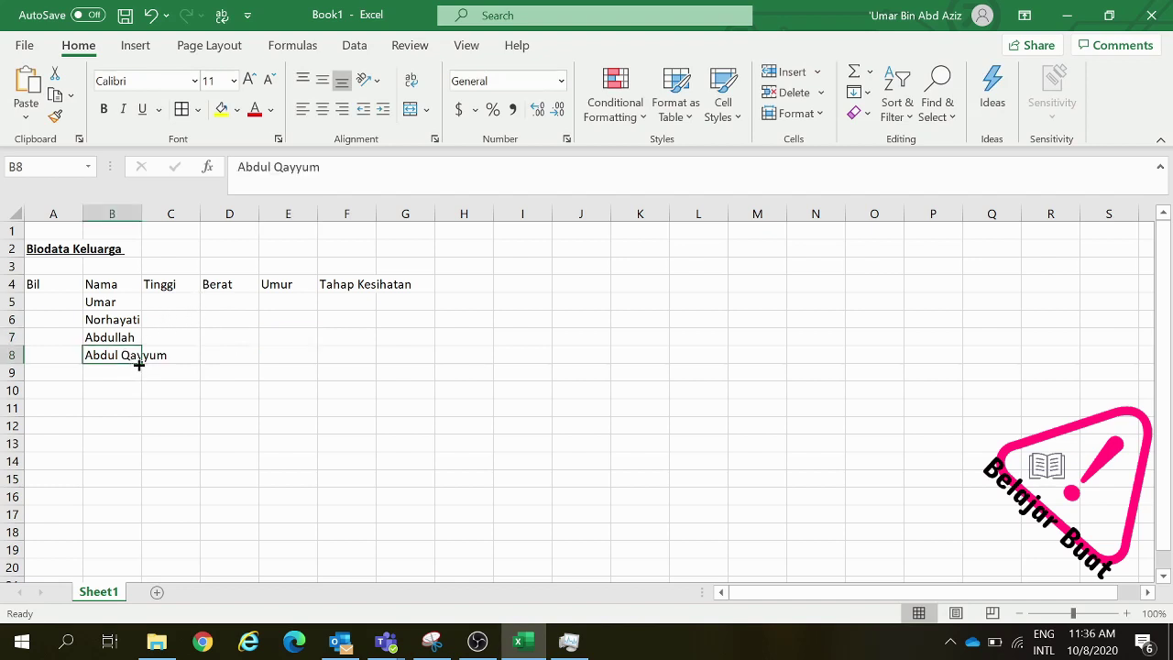
pyautogui.click(165, 385)
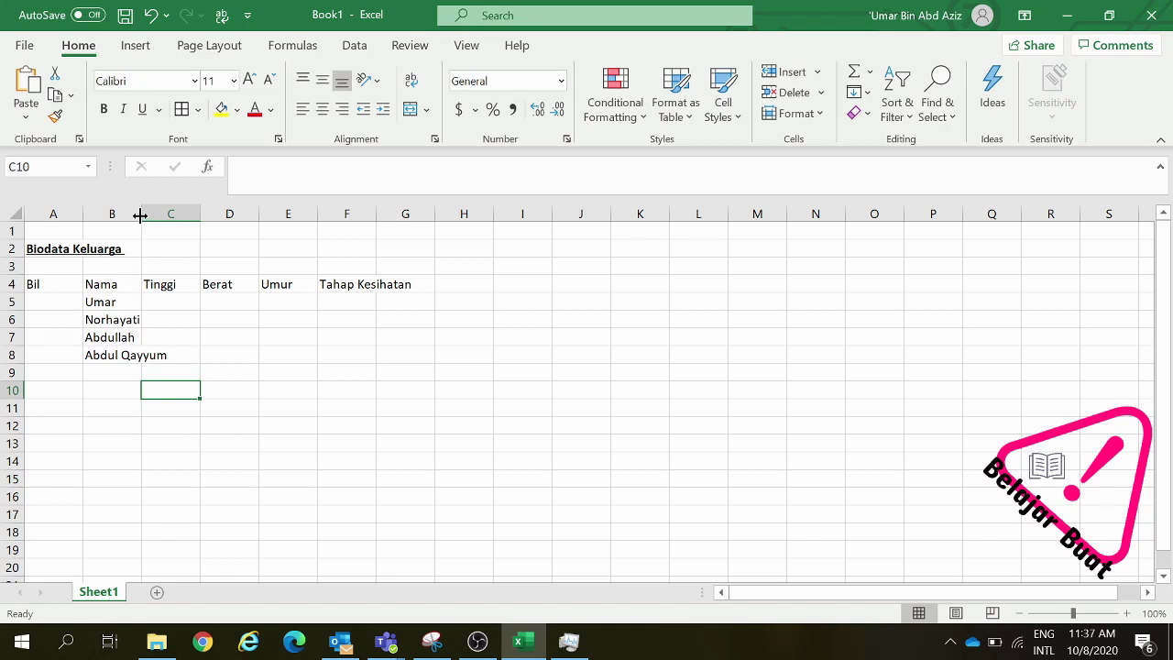
pyautogui.doubleClick(140, 214)
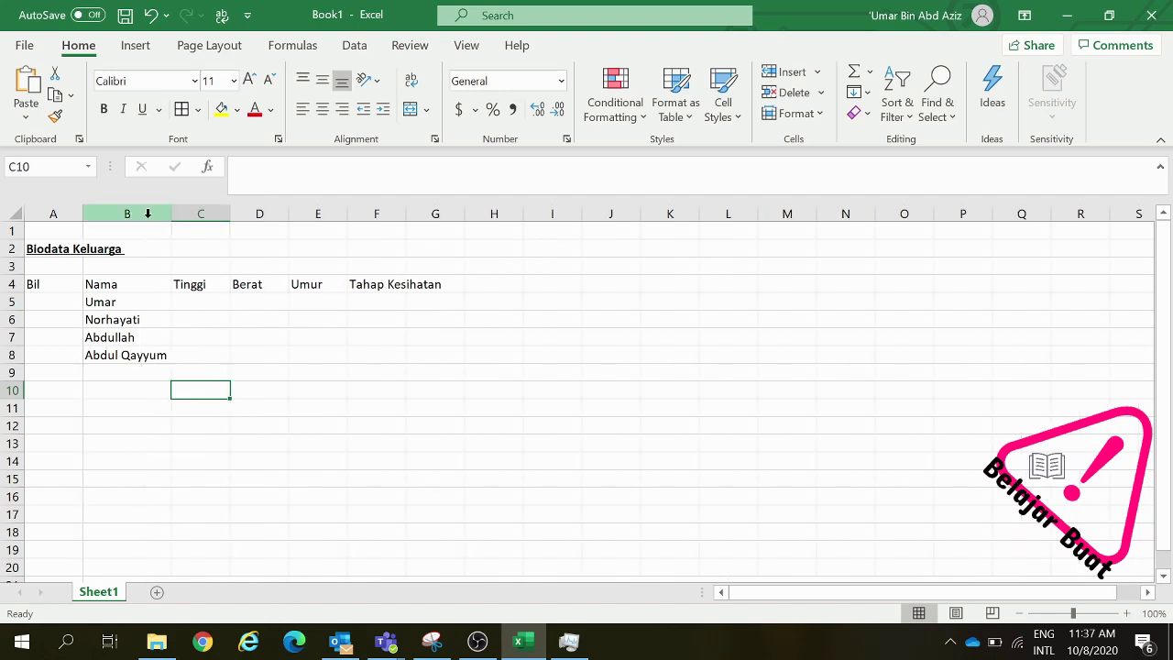
pyautogui.moveTo(170, 217); pyautogui.dragTo(140, 220)
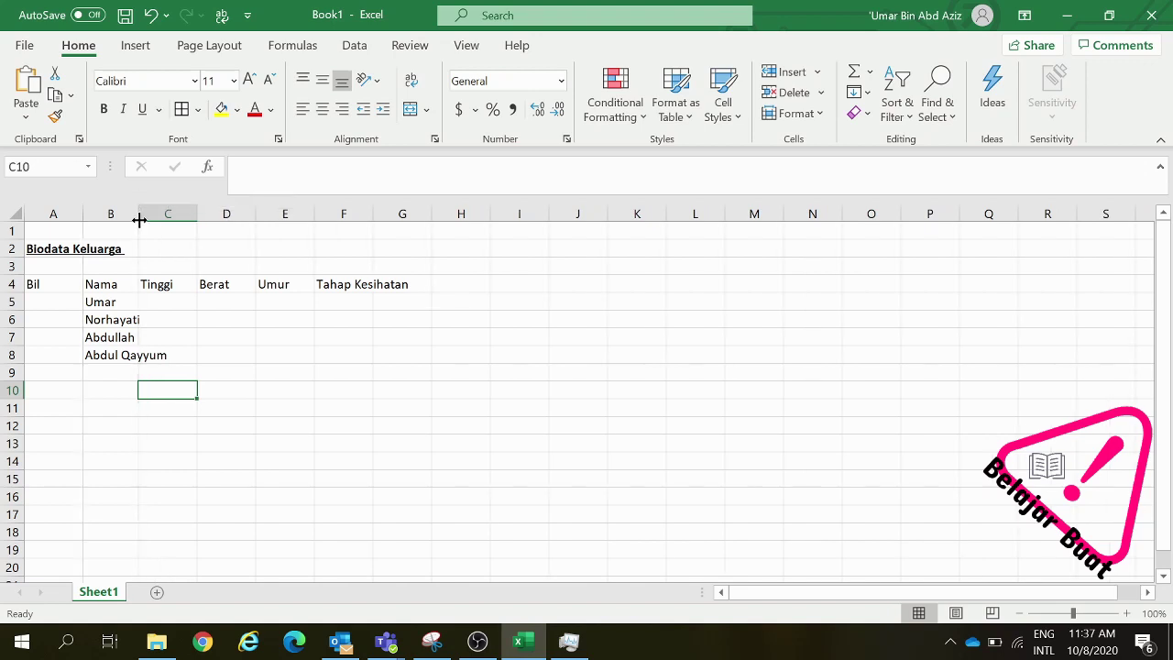
pyautogui.moveTo(139, 220); pyautogui.dragTo(139, 220)
pyautogui.doubleClick(140, 220)
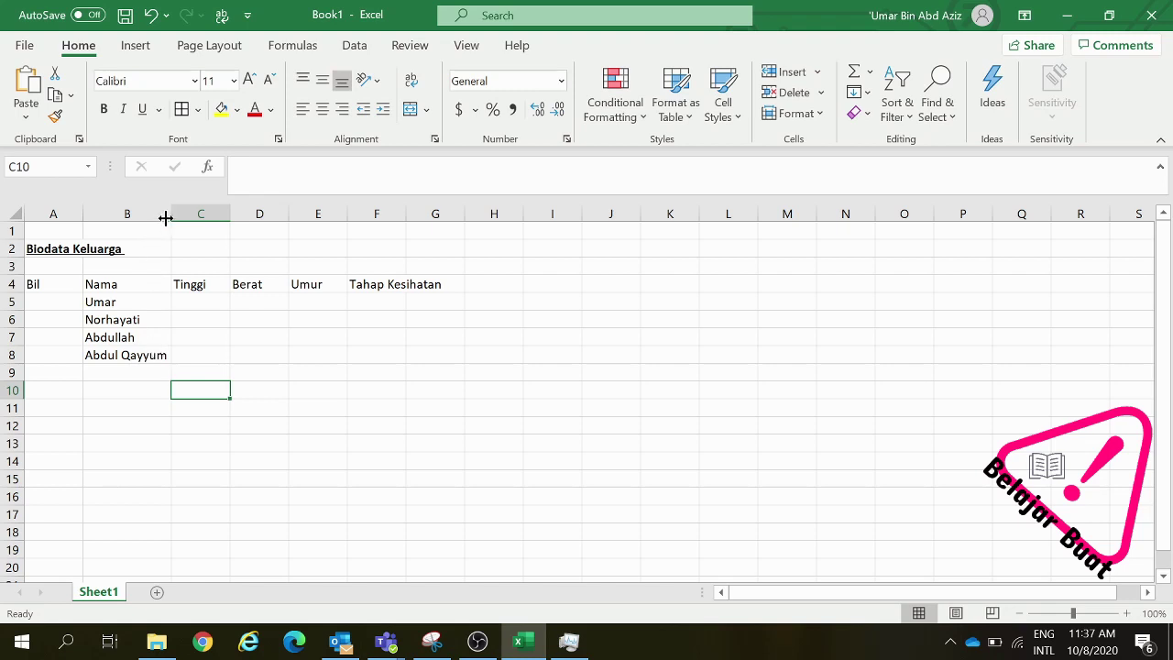
pyautogui.moveTo(167, 218); pyautogui.dragTo(144, 218)
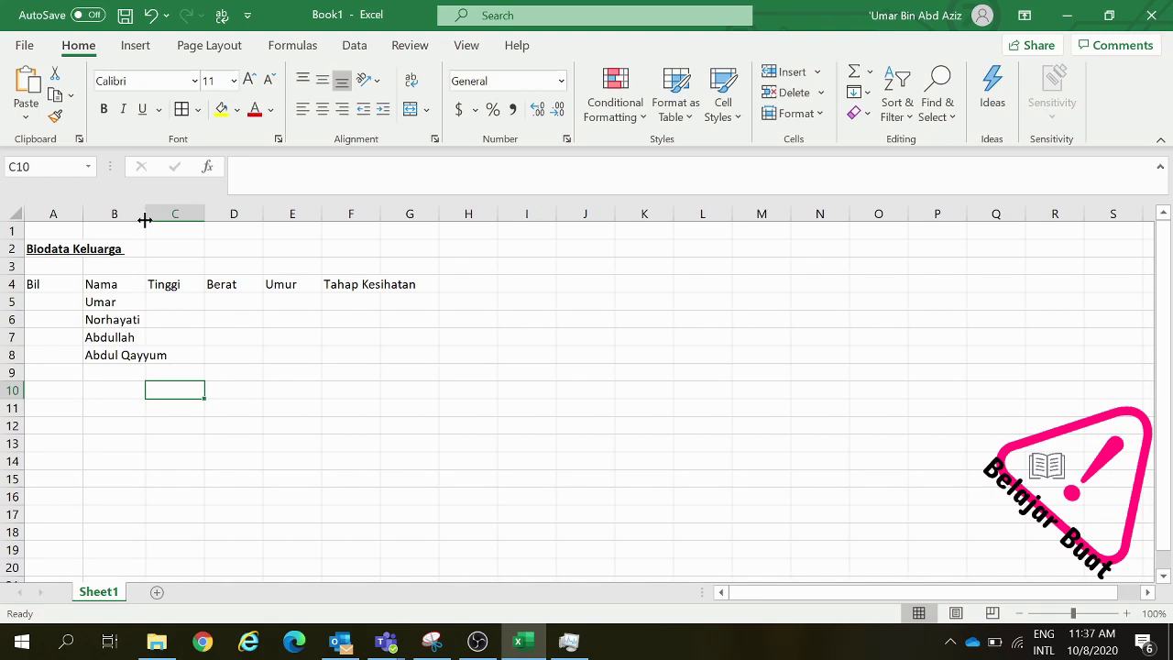
pyautogui.moveTo(144, 220); pyautogui.dragTo(169, 235)
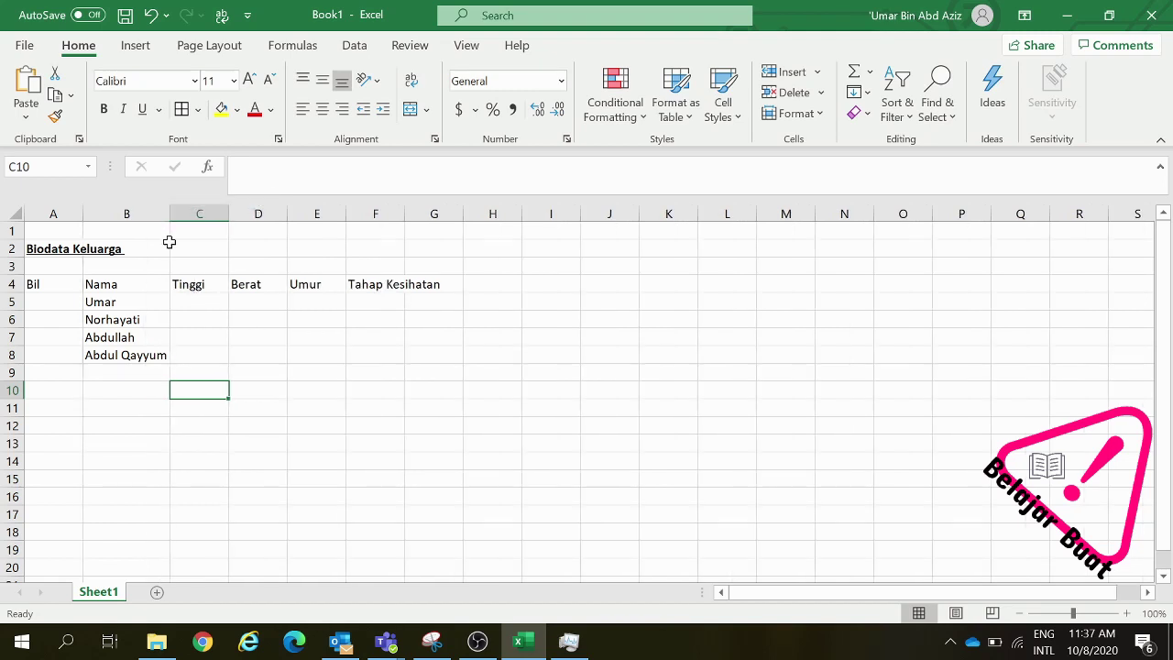
pyautogui.click(211, 307)
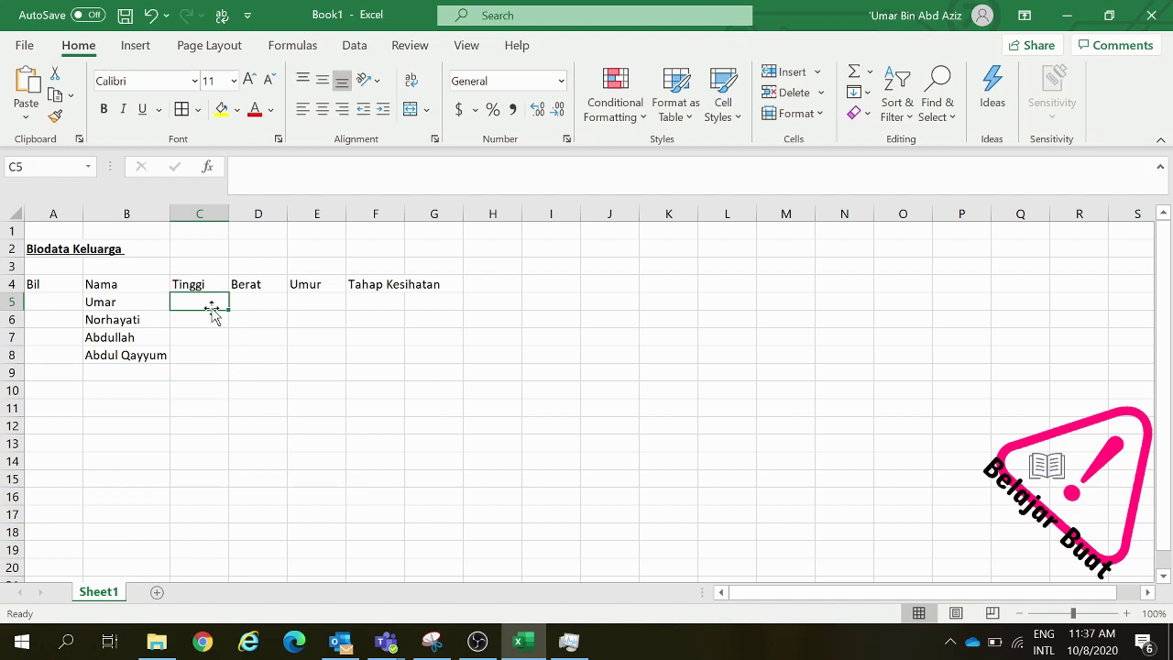
# Enter the heights 173, 156, 100 and 80 in C5 to C8
pyautogui.write('17')
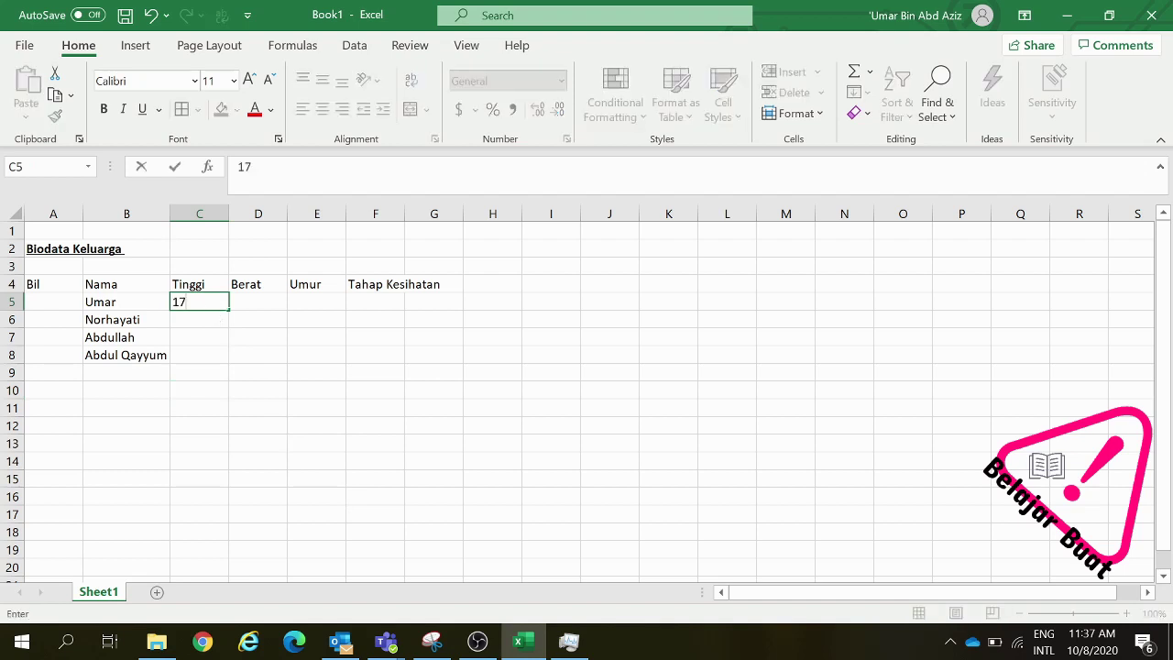
pyautogui.write('3')
pyautogui.click(212, 320)
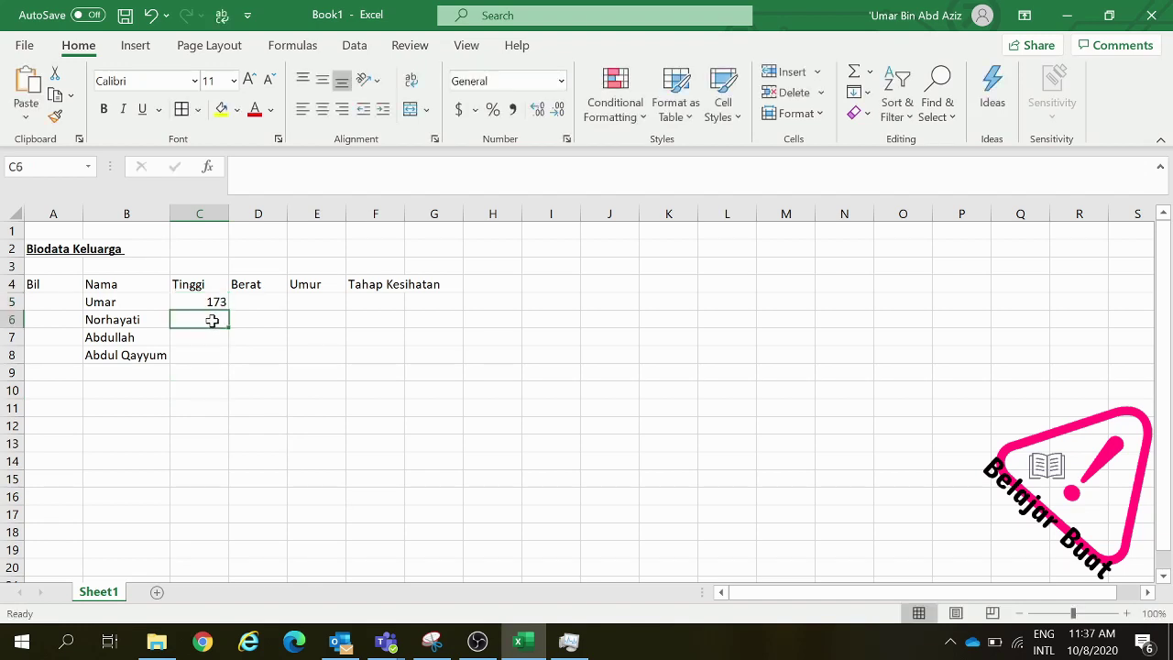
pyautogui.write('156')
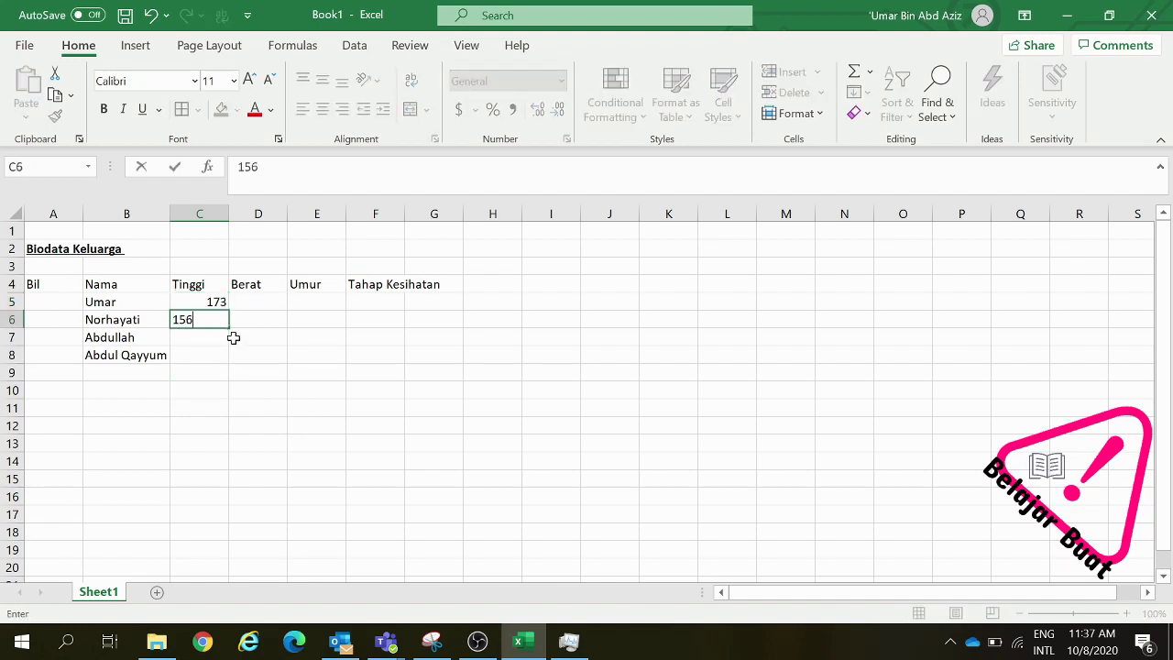
pyautogui.click(216, 339)
pyautogui.write('100')
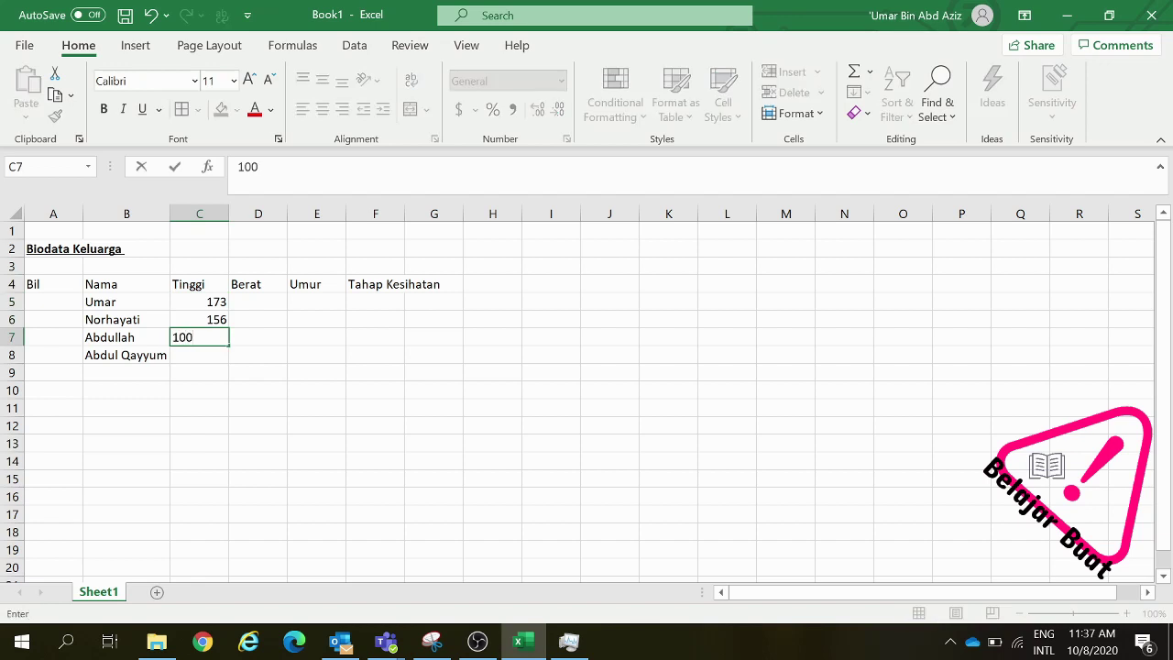
pyautogui.click(216, 354)
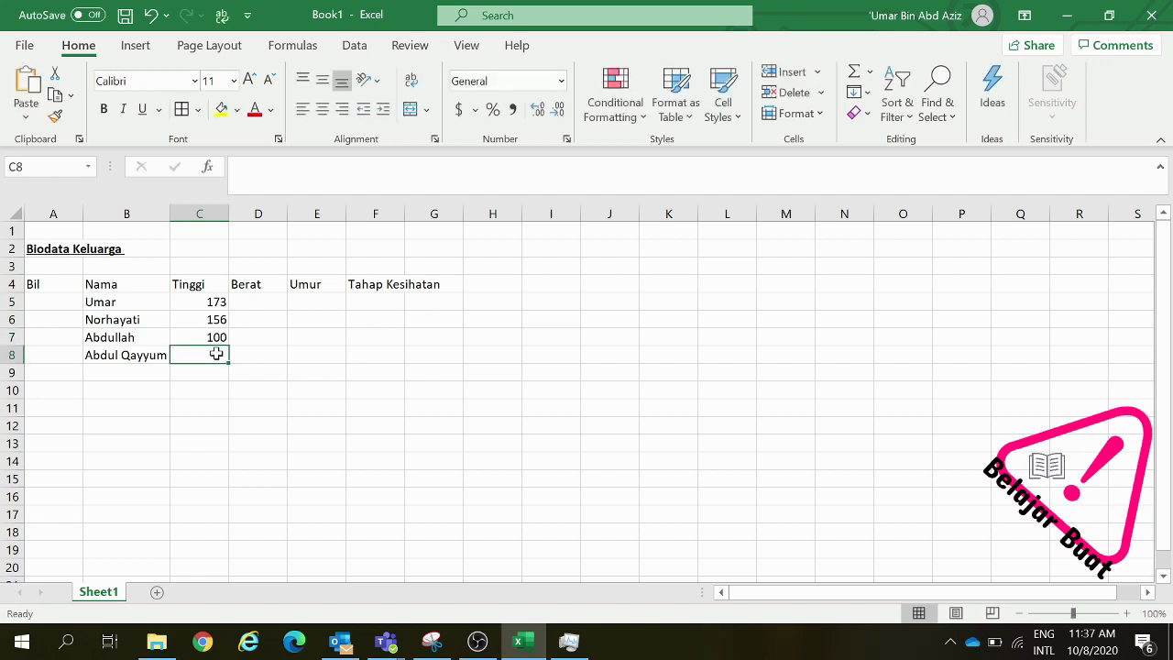
pyautogui.write('80')
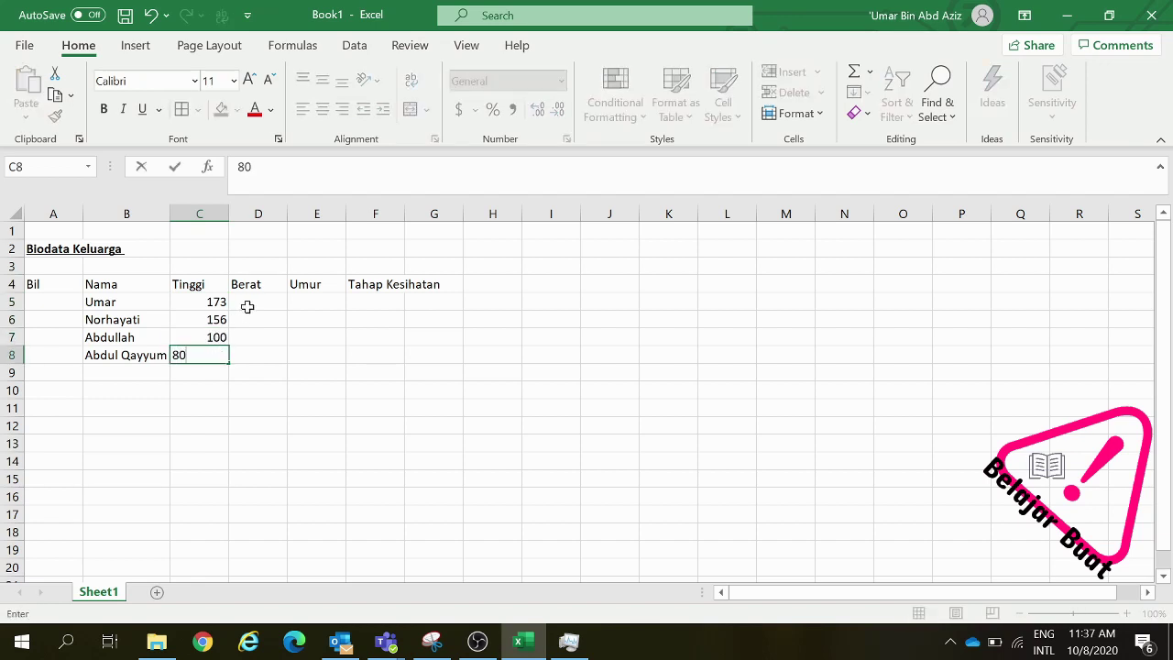
pyautogui.click(247, 305)
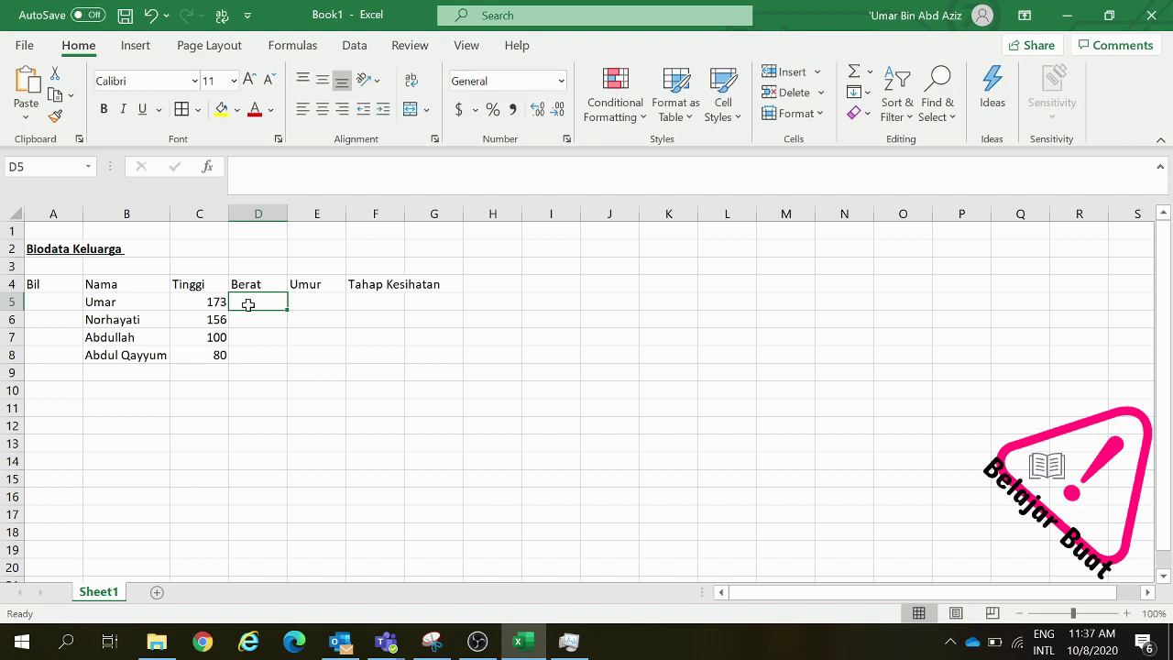
# Enter the weights 82, 60, 15 and 10 in D5 to D8
pyautogui.write('82')
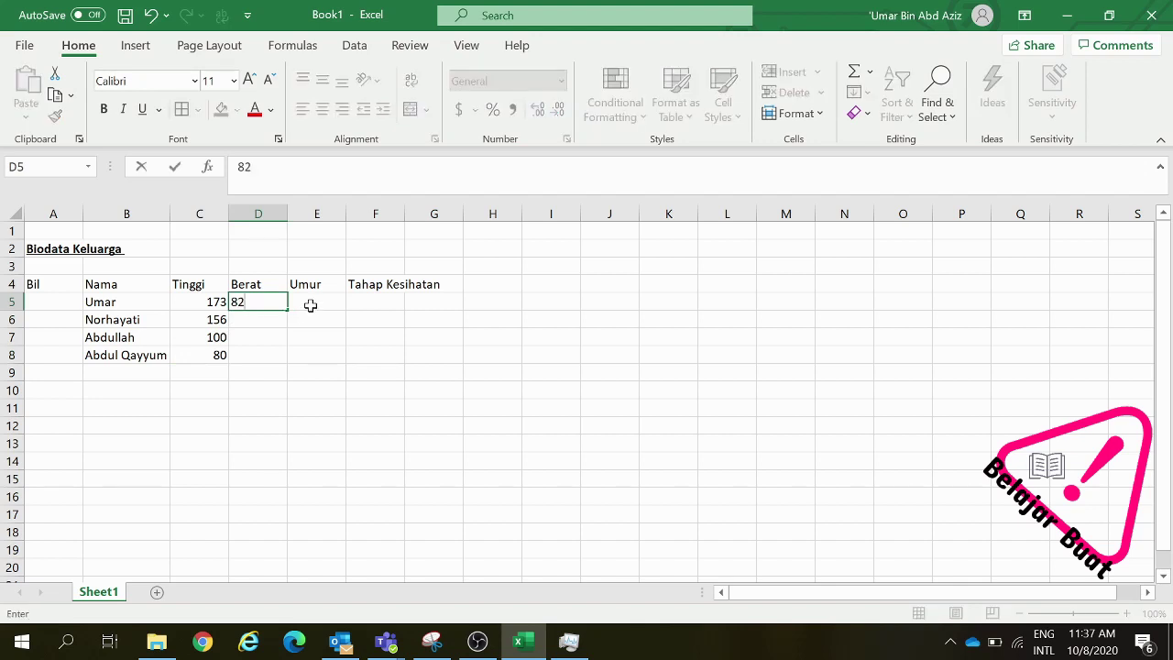
pyautogui.click(275, 321)
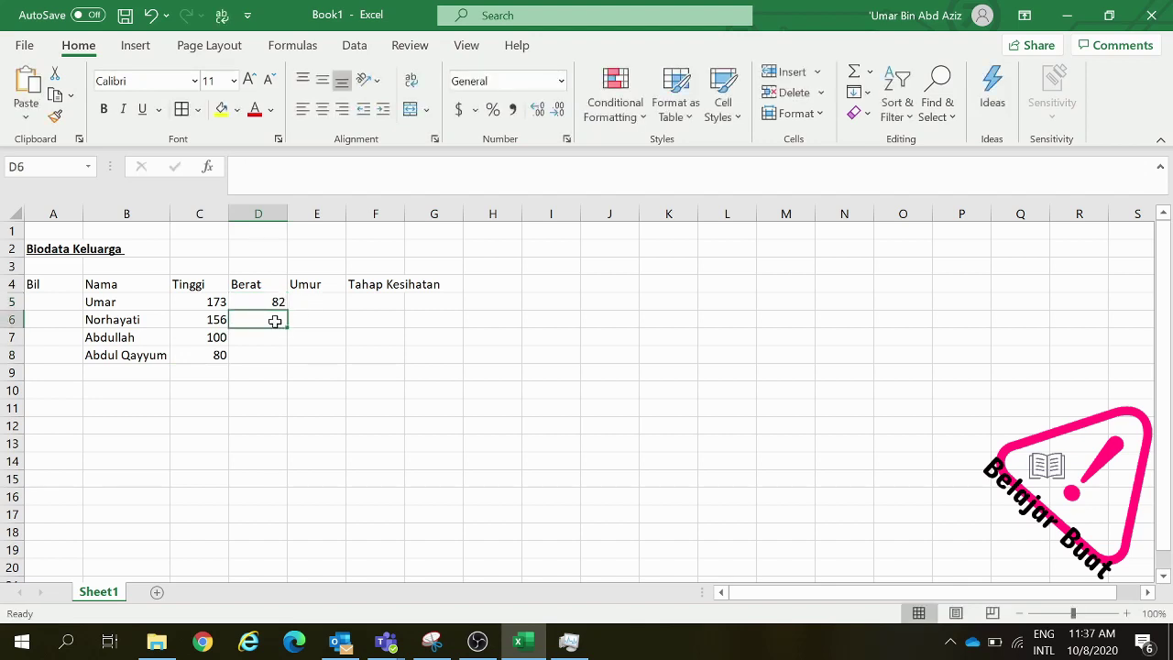
pyautogui.write('60')
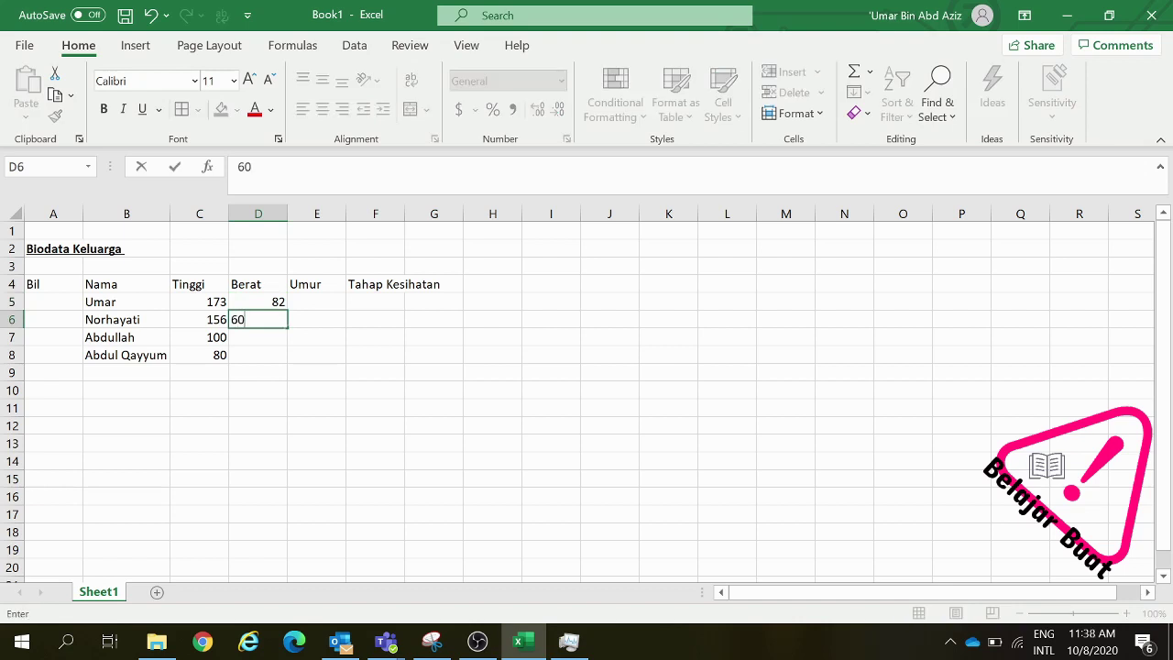
pyautogui.click(271, 337)
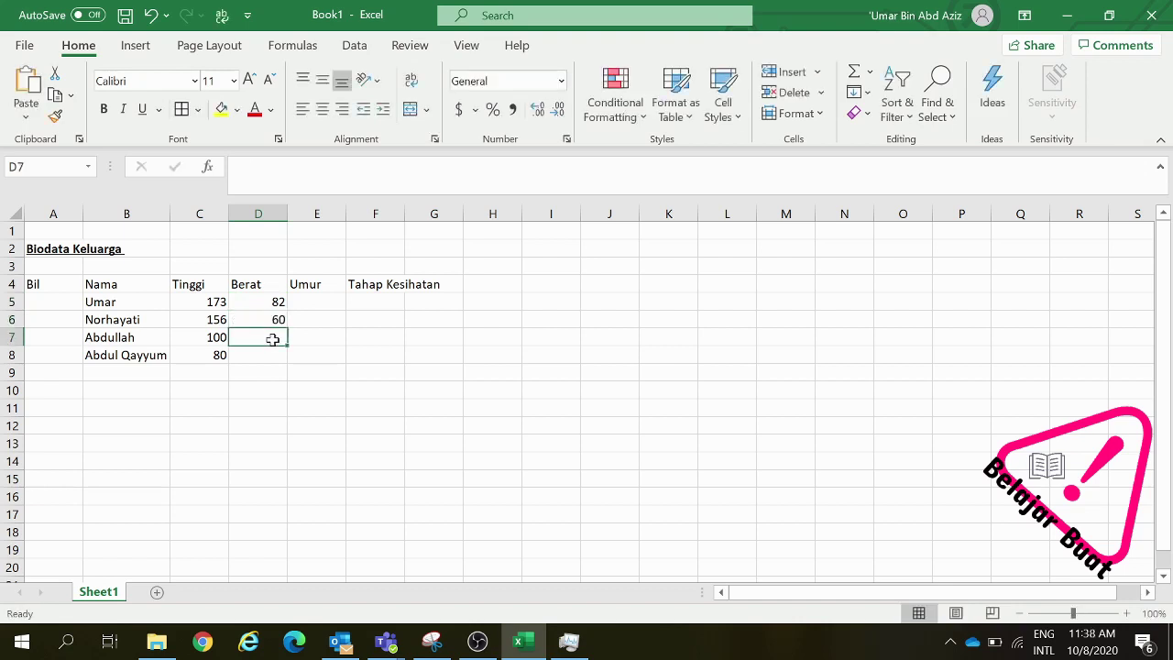
pyautogui.write('15')
pyautogui.click(268, 351)
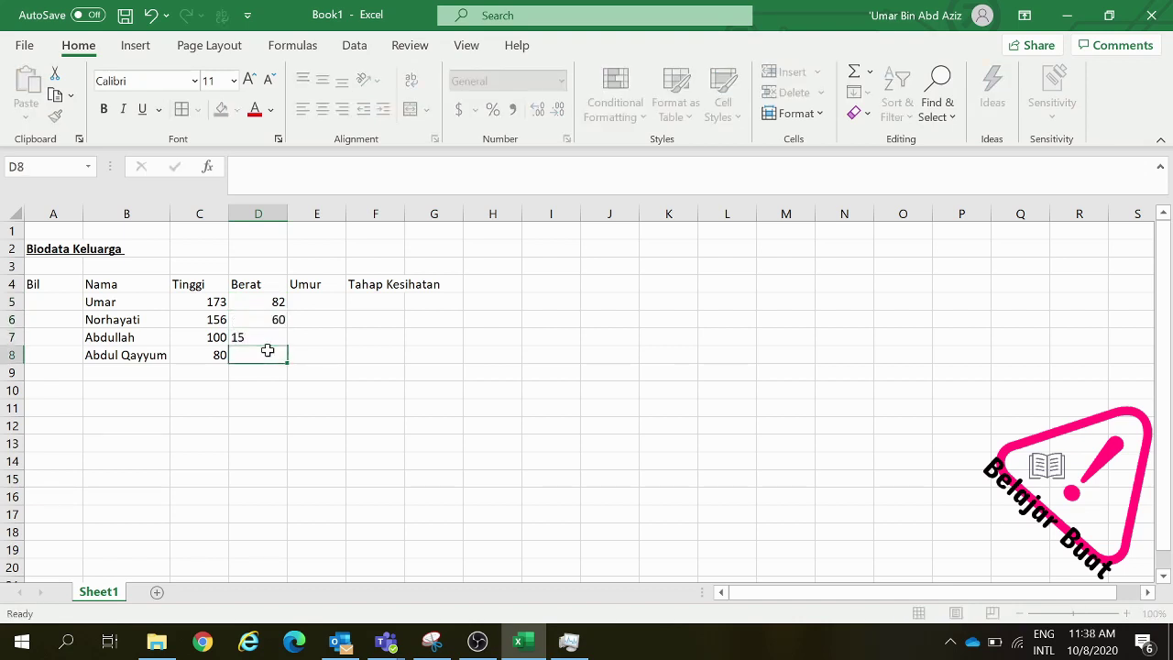
pyautogui.write('10')
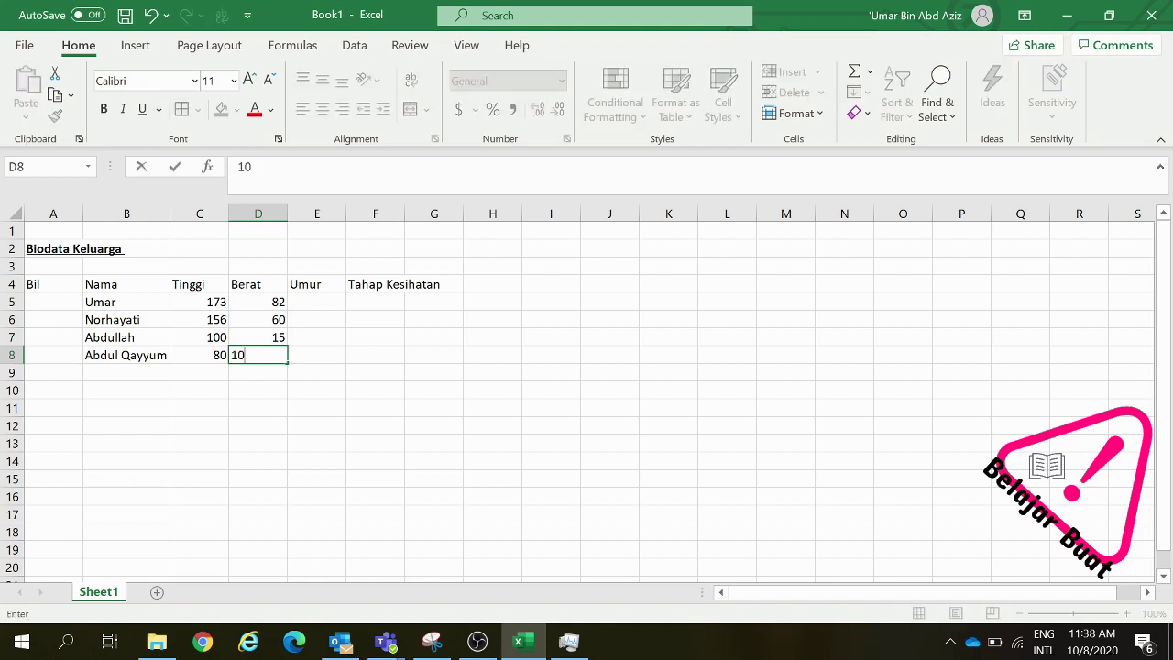
pyautogui.click(327, 304)
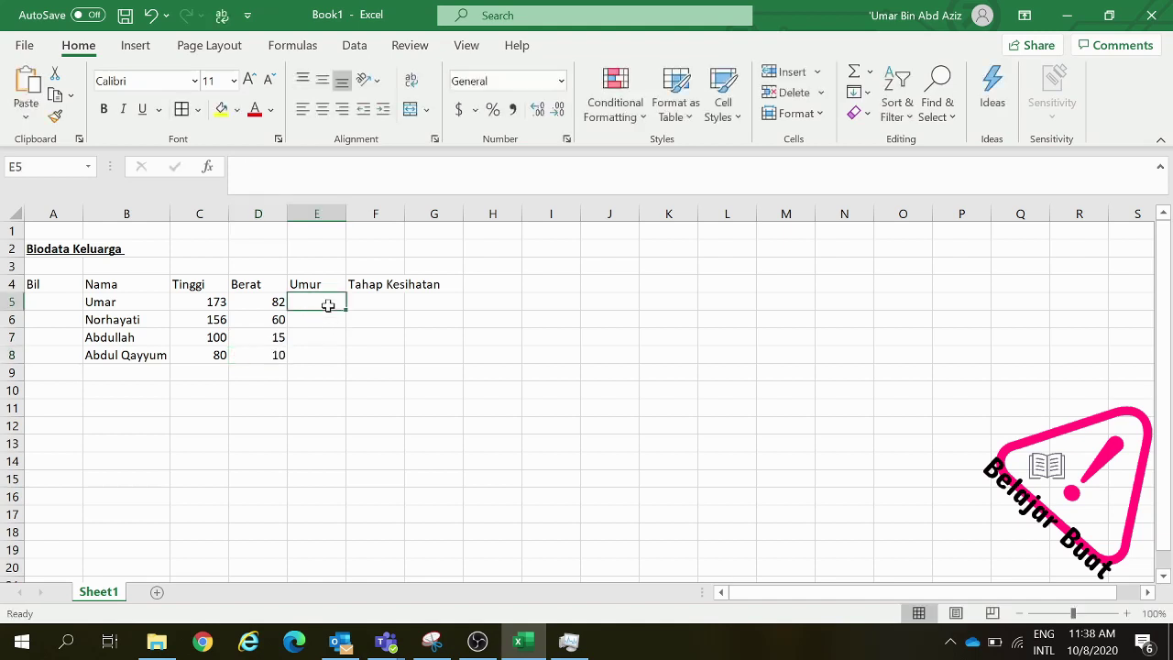
# Enter the ages 32, 30, 3 and 1 in E5 to E8
pyautogui.write('32')
pyautogui.click(328, 316)
pyautogui.write('30')
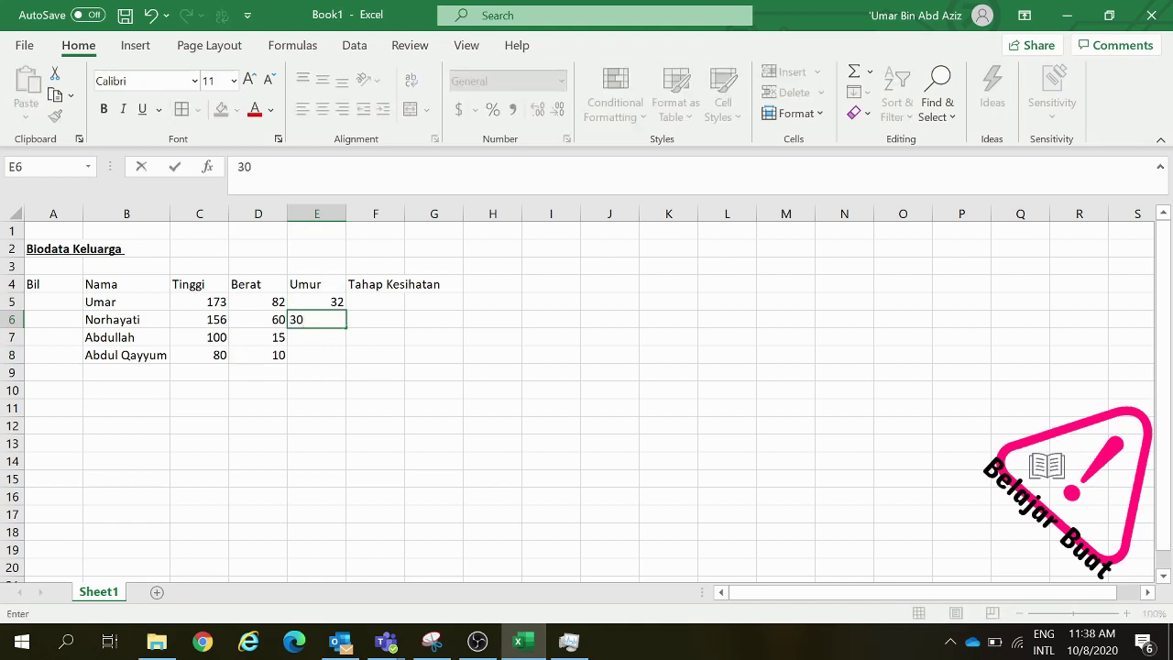
pyautogui.click(320, 338)
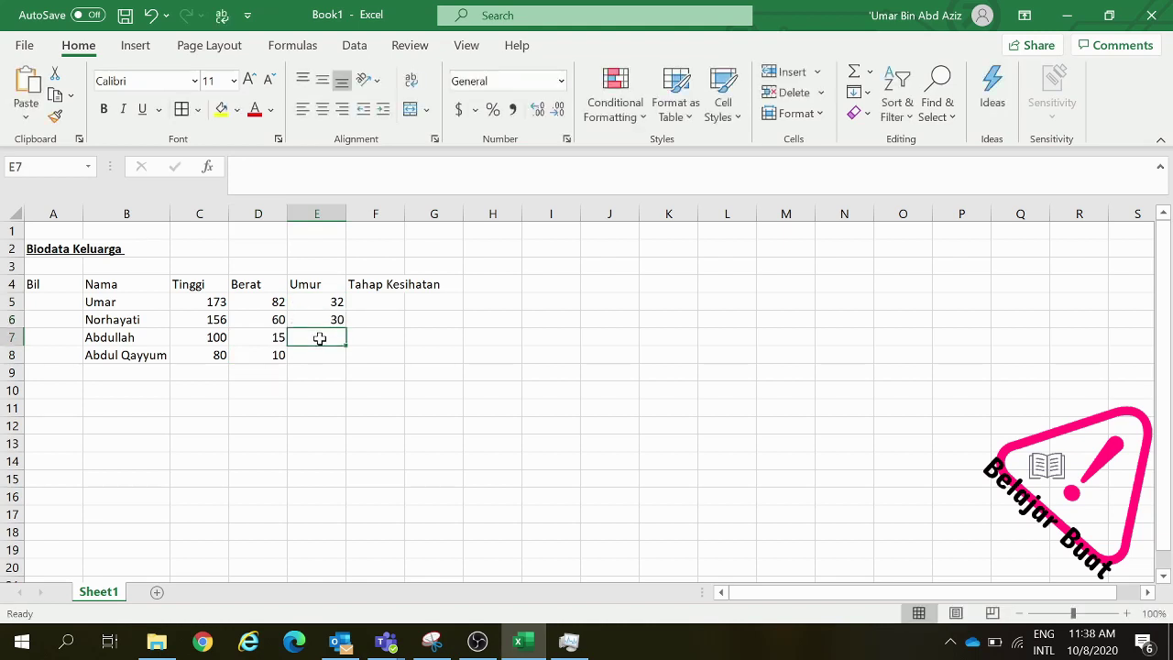
pyautogui.write('3')
pyautogui.click(328, 356)
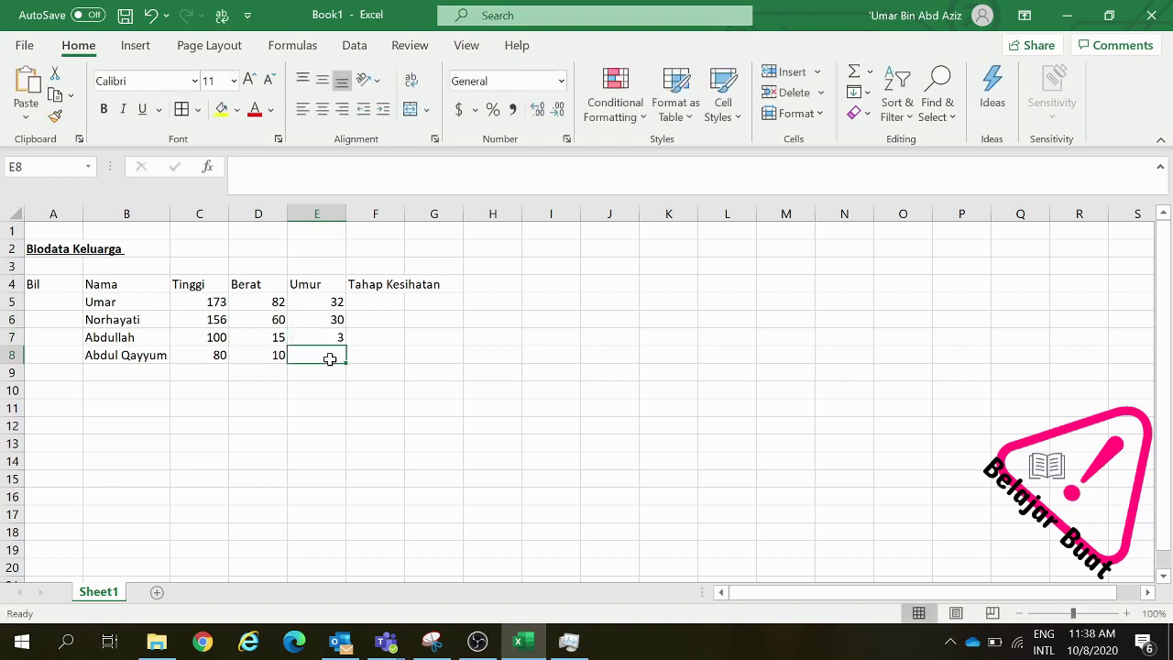
pyautogui.write('1')
pyautogui.click(374, 308)
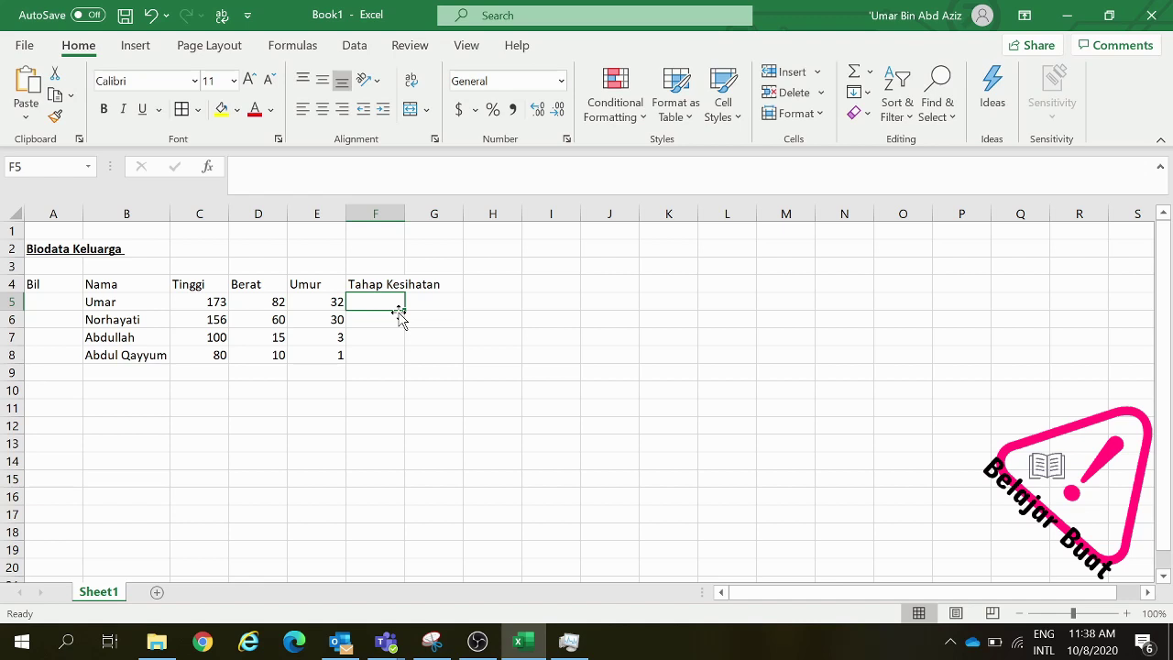
# Enter the health status Memuaskan in F5 and F6
pyautogui.write('Memuaskan')
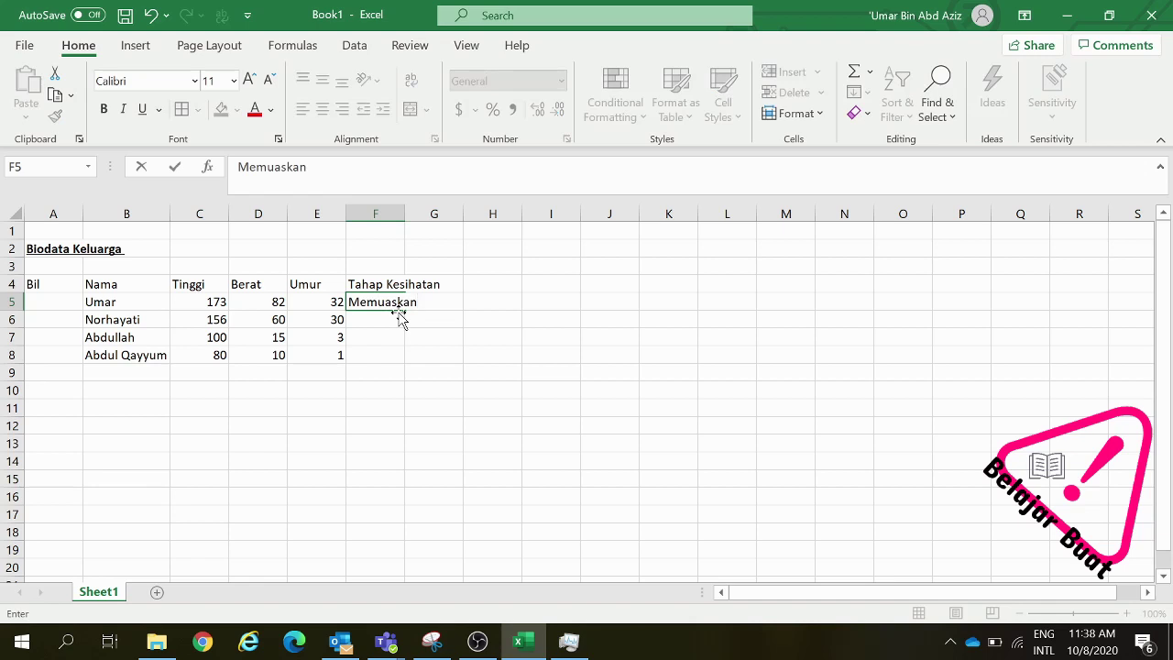
pyautogui.click(389, 320)
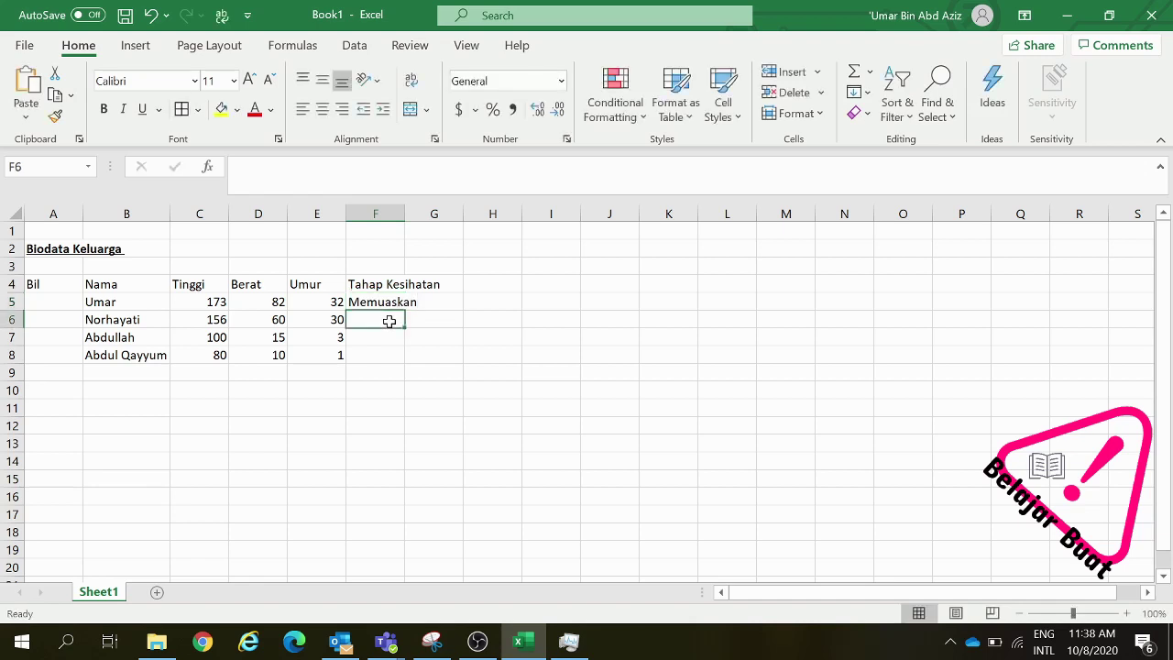
pyautogui.write('Memuaskan')
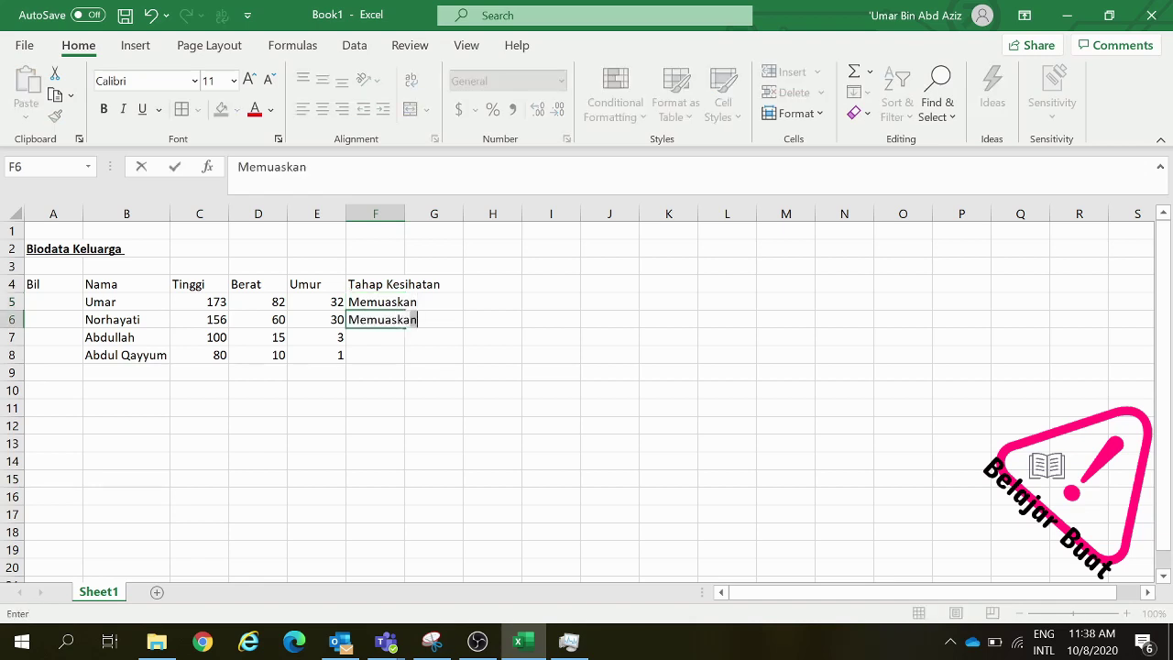
pyautogui.click(376, 336)
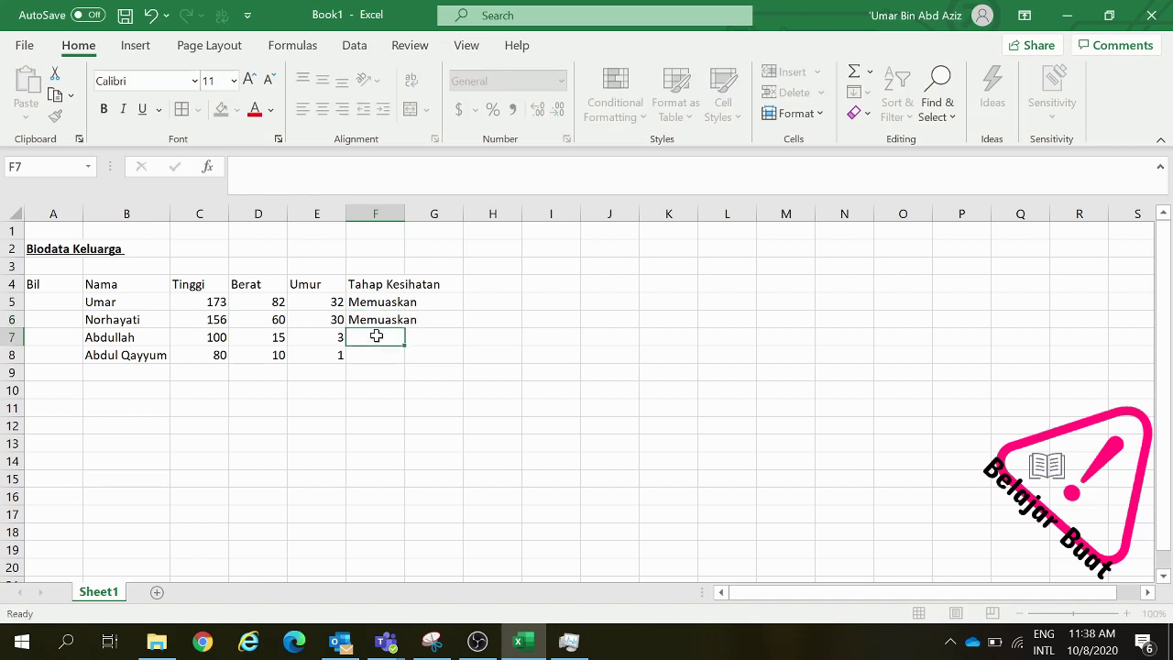
# Enter Amat Memuaskan in F7 and F8 for Abdullah and Abdul Qayyum
pyautogui.write('Amamt')
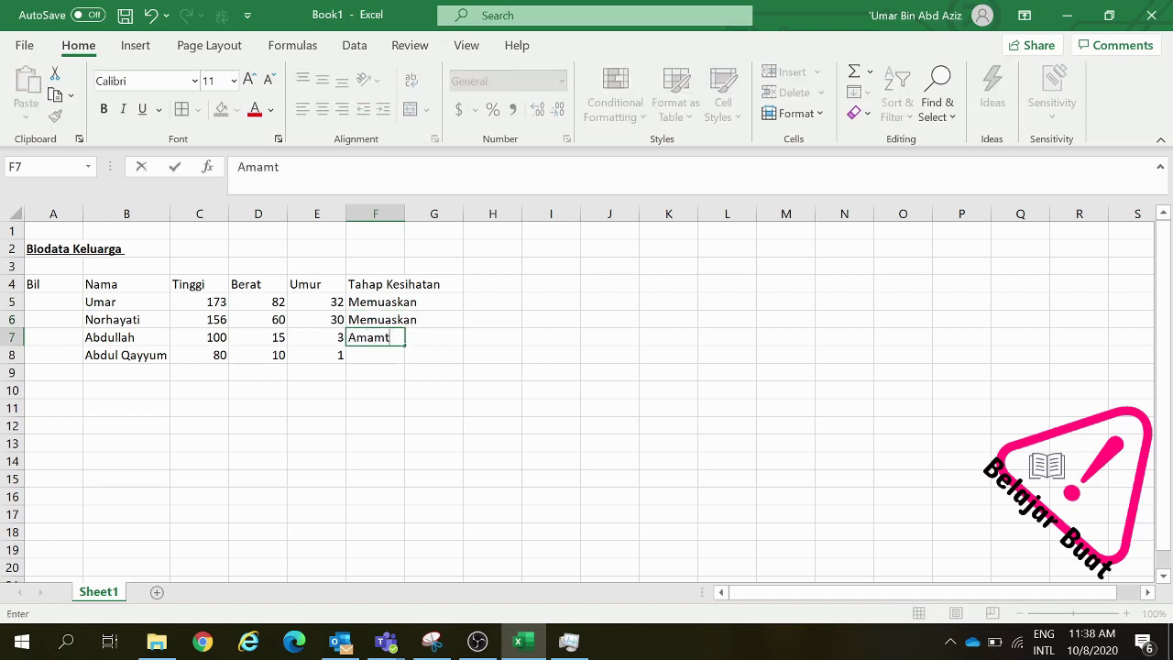
pyautogui.press('BackSpace')
pyautogui.press('BackSpace')
pyautogui.write('t Memuaskan')
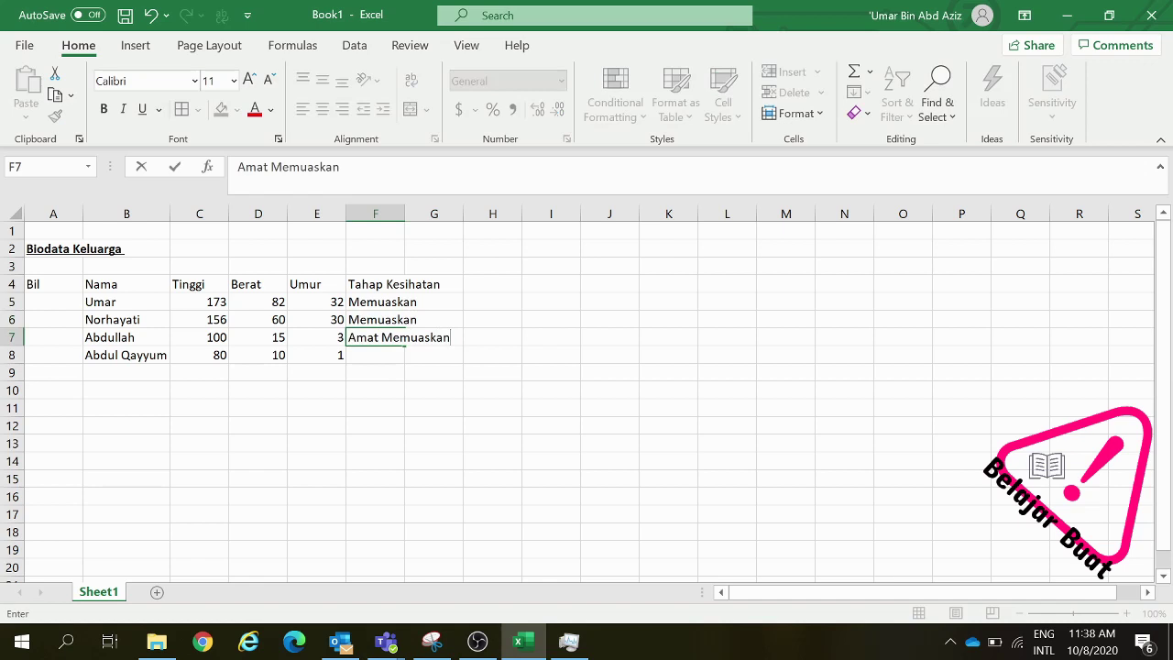
pyautogui.click(370, 354)
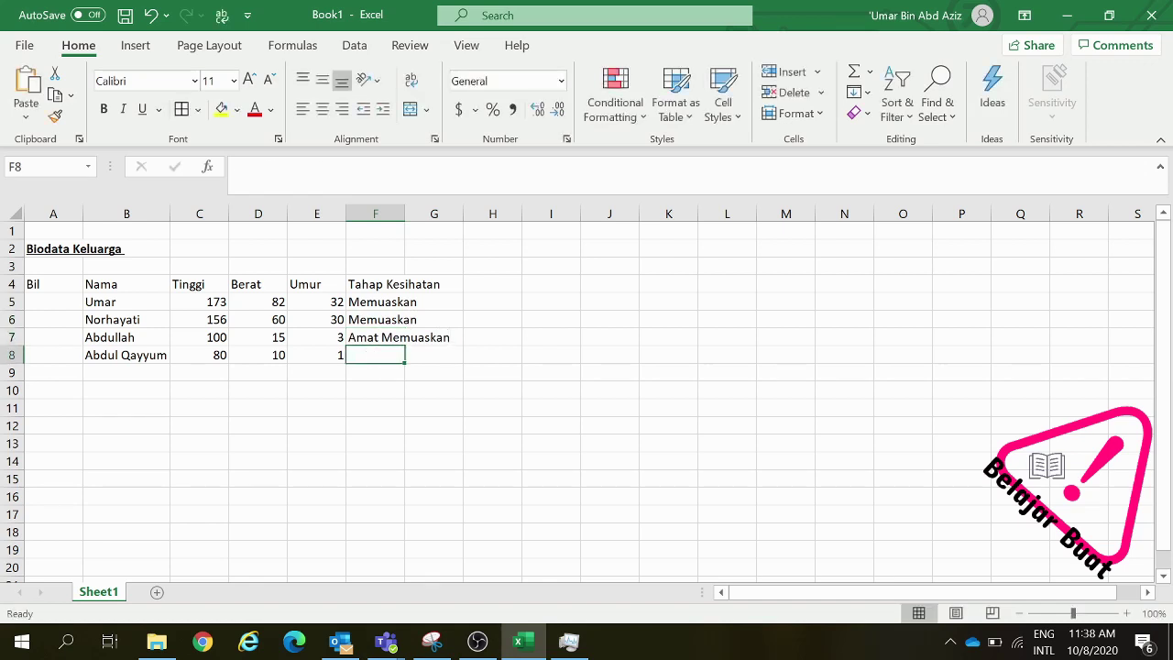
pyautogui.write('Amat meu')
pyautogui.press('BackSpace')
pyautogui.press('BackSpace')
pyautogui.press('BackSpace')
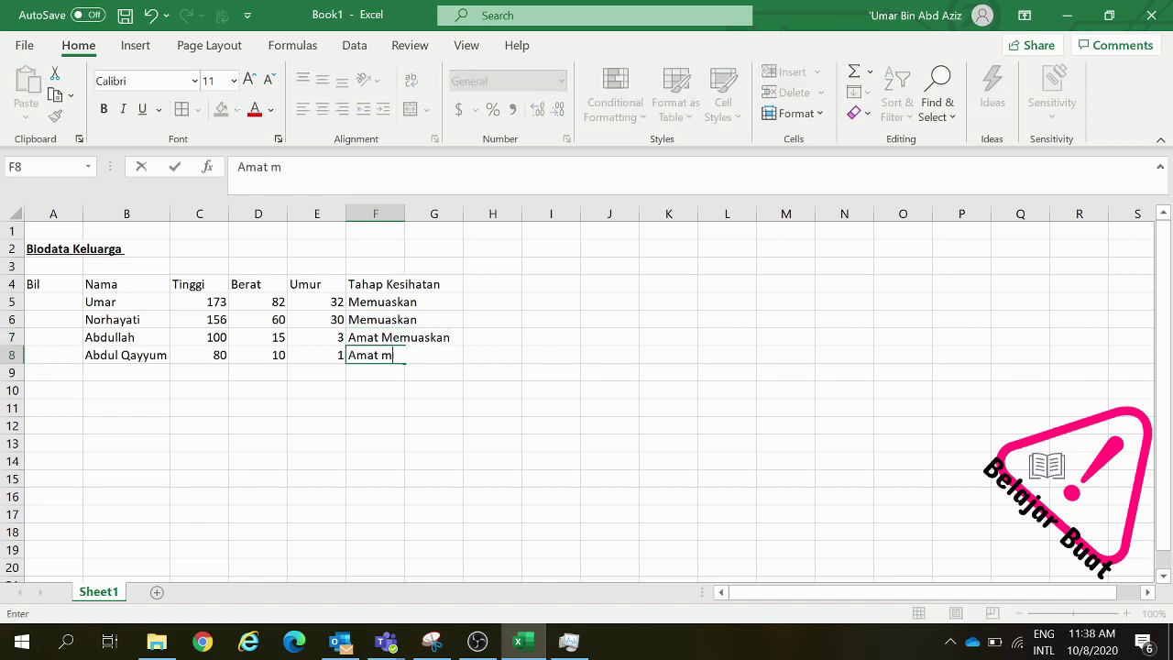
pyautogui.write('Memuaska')
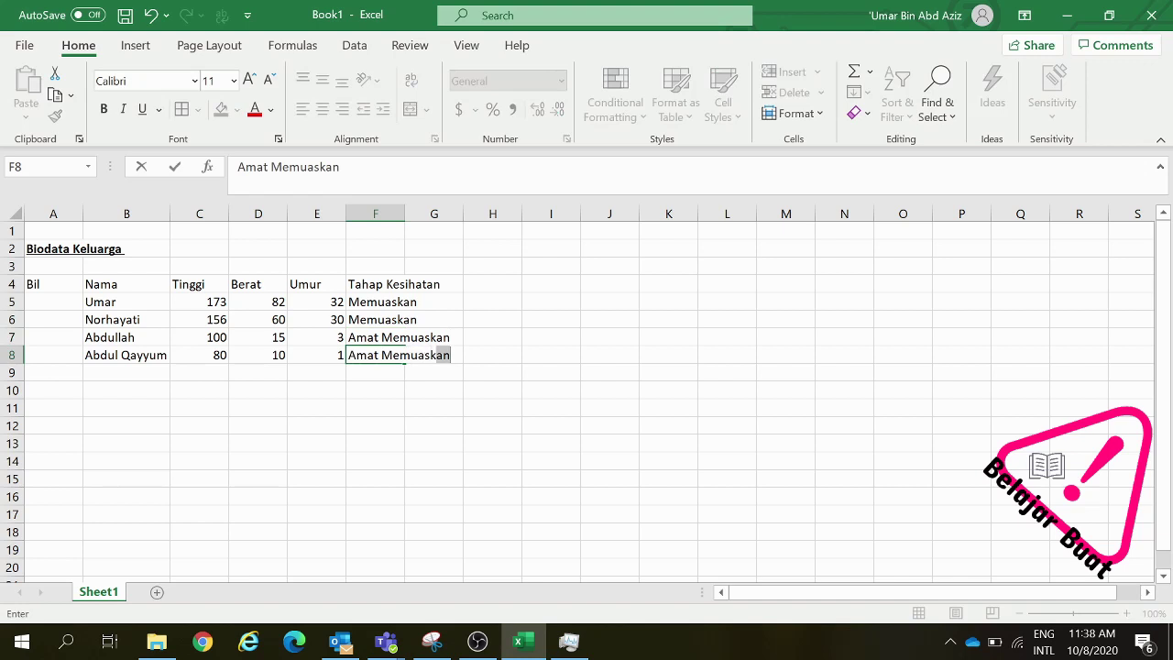
pyautogui.press('Tab')
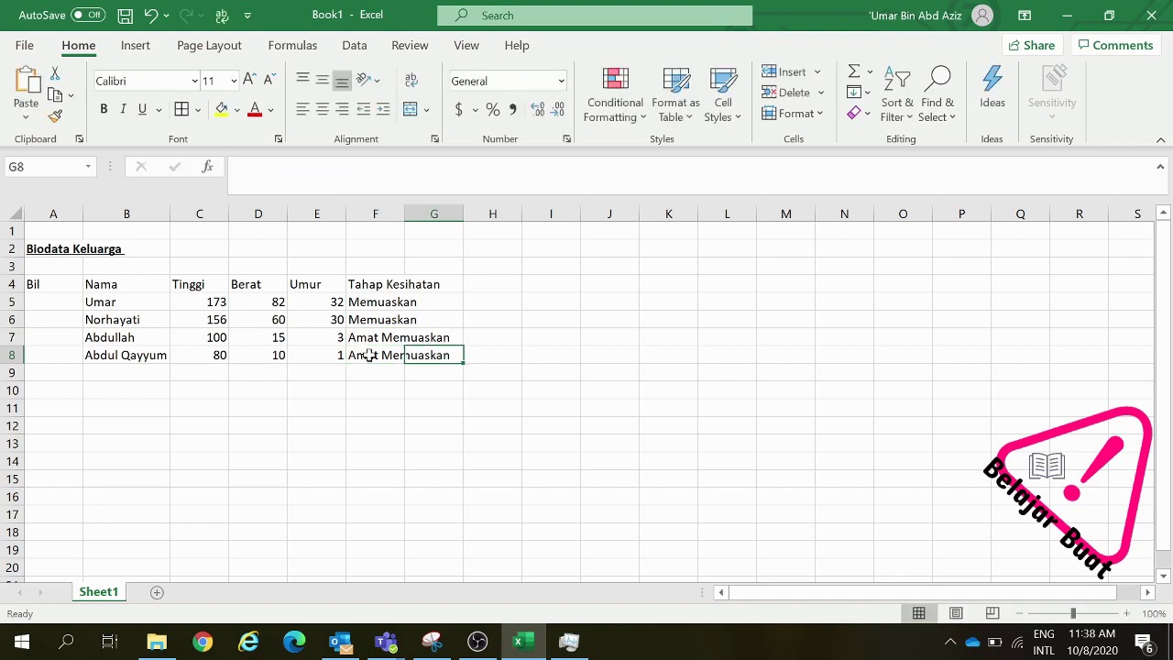
pyautogui.click(388, 403)
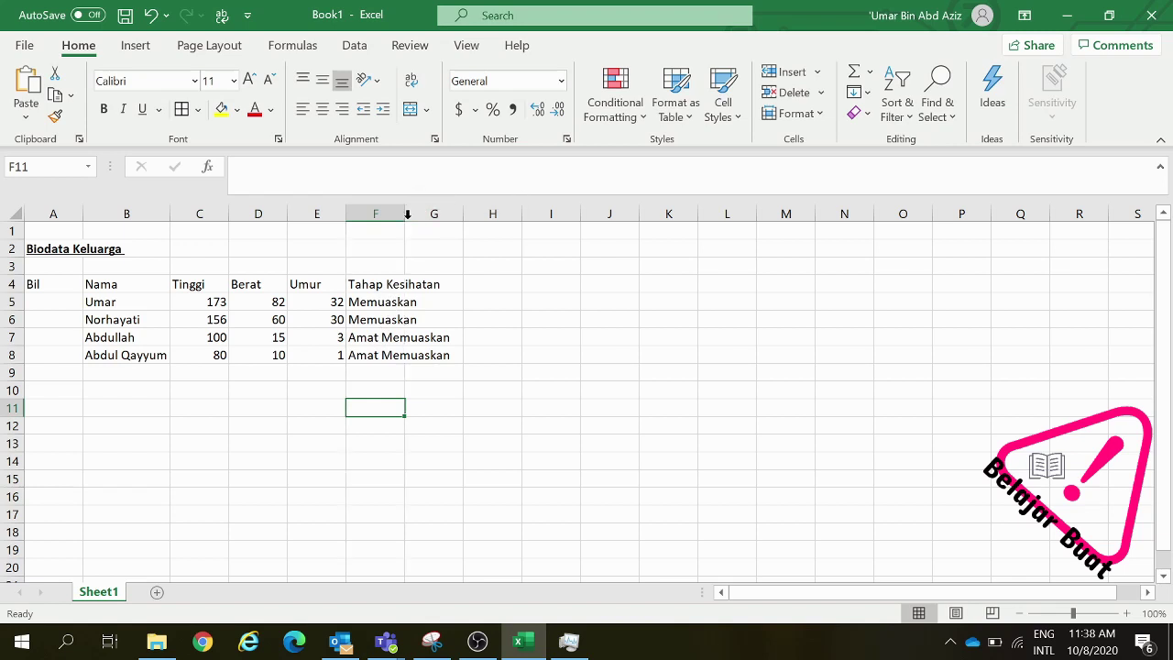
# AutoFit column F to the statuses and narrow column A to just fit 'Bil'
pyautogui.doubleClick(407, 218)
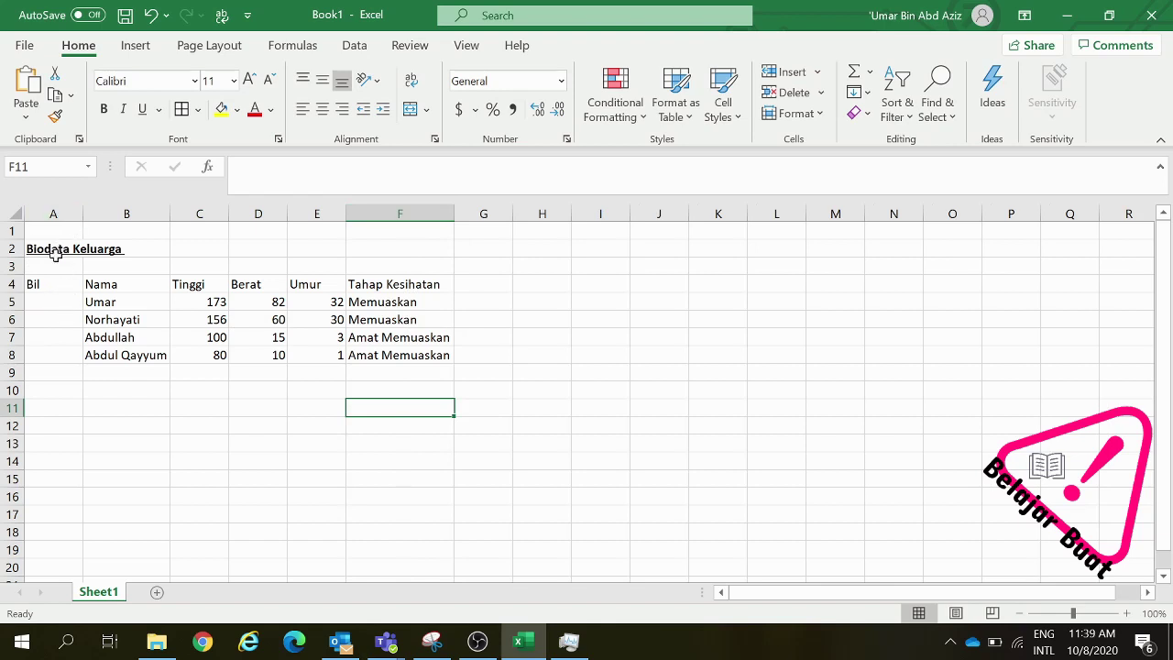
pyautogui.doubleClick(81, 213)
pyautogui.moveTo(128, 213); pyautogui.dragTo(45, 197)
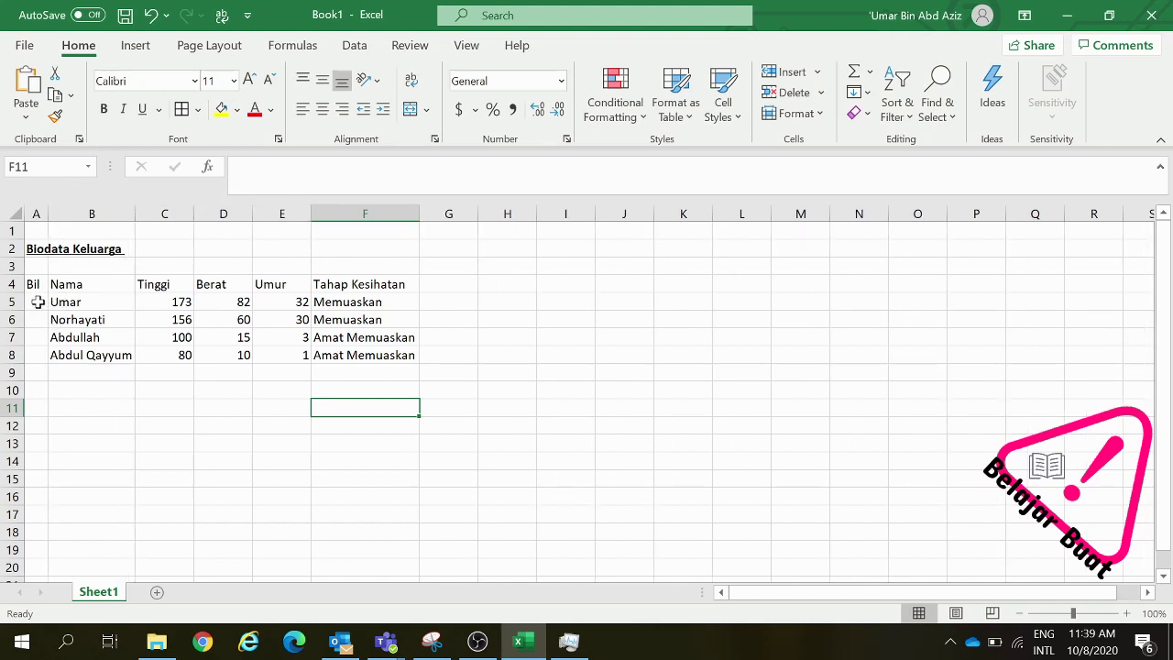
pyautogui.click(37, 301)
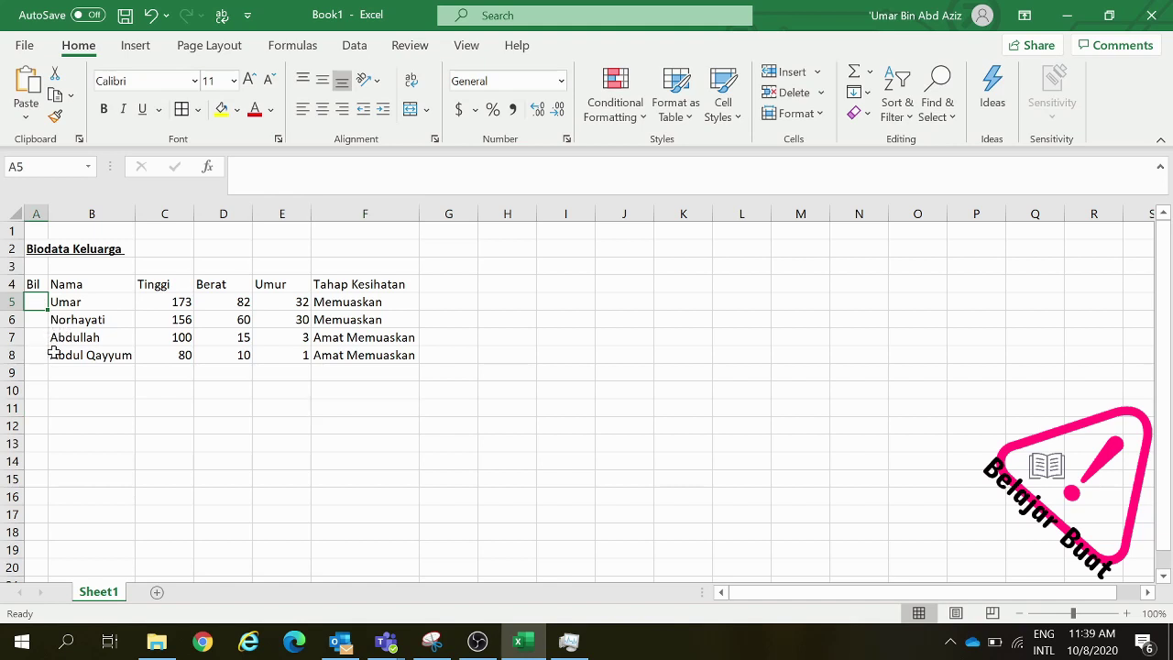
# Put 1 and 2 in A5:A6 and fill the series down to 4 in A8
pyautogui.write('1')
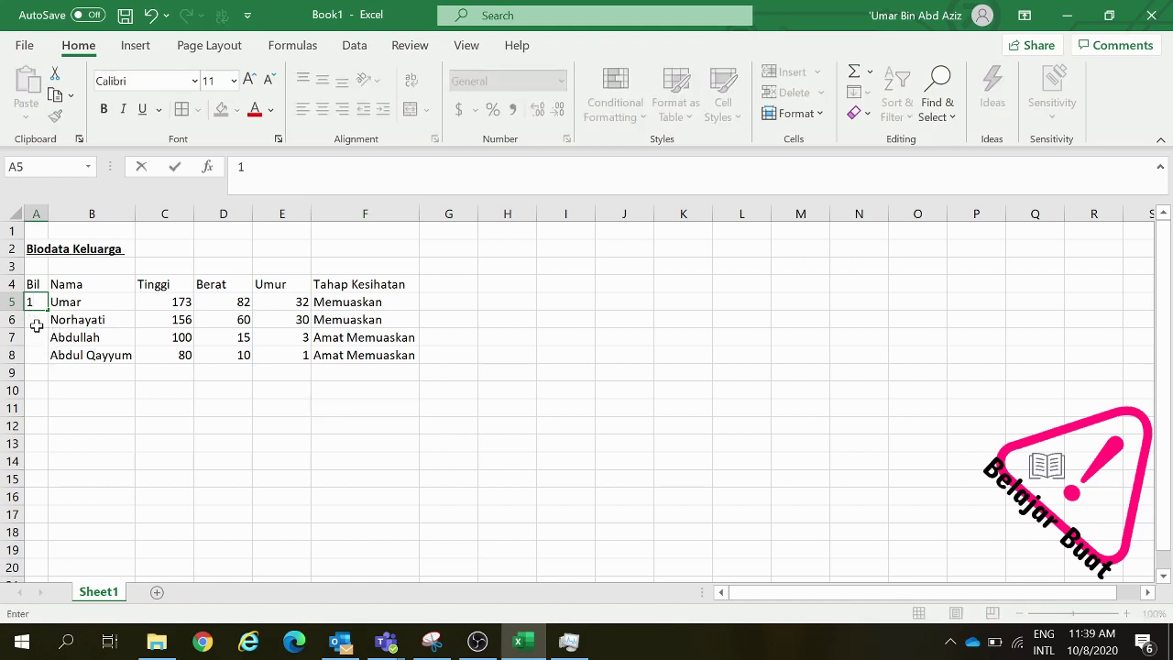
pyautogui.press('Return')
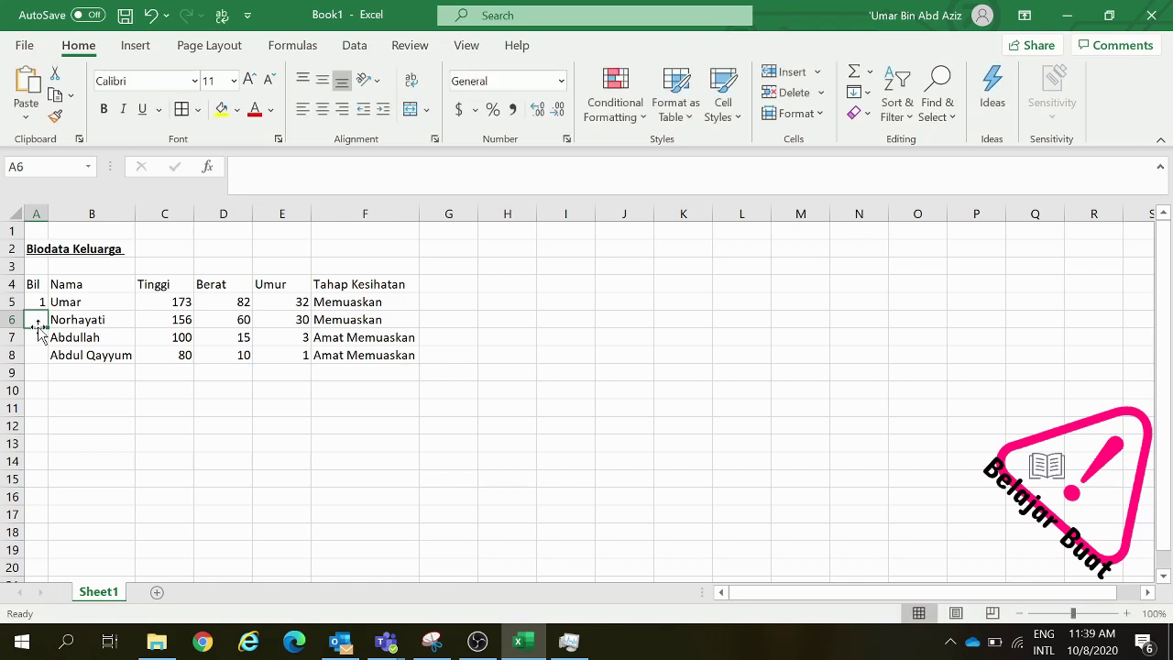
pyautogui.write('2')
pyautogui.click(79, 384)
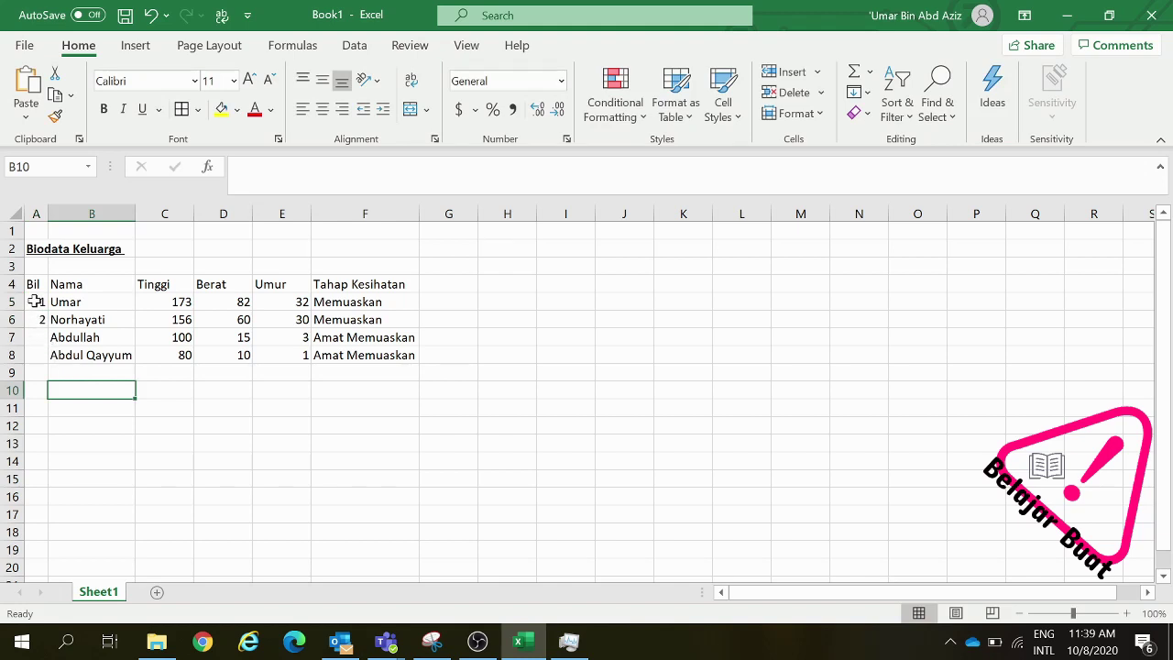
pyautogui.moveTo(34, 301); pyautogui.dragTo(38, 314)
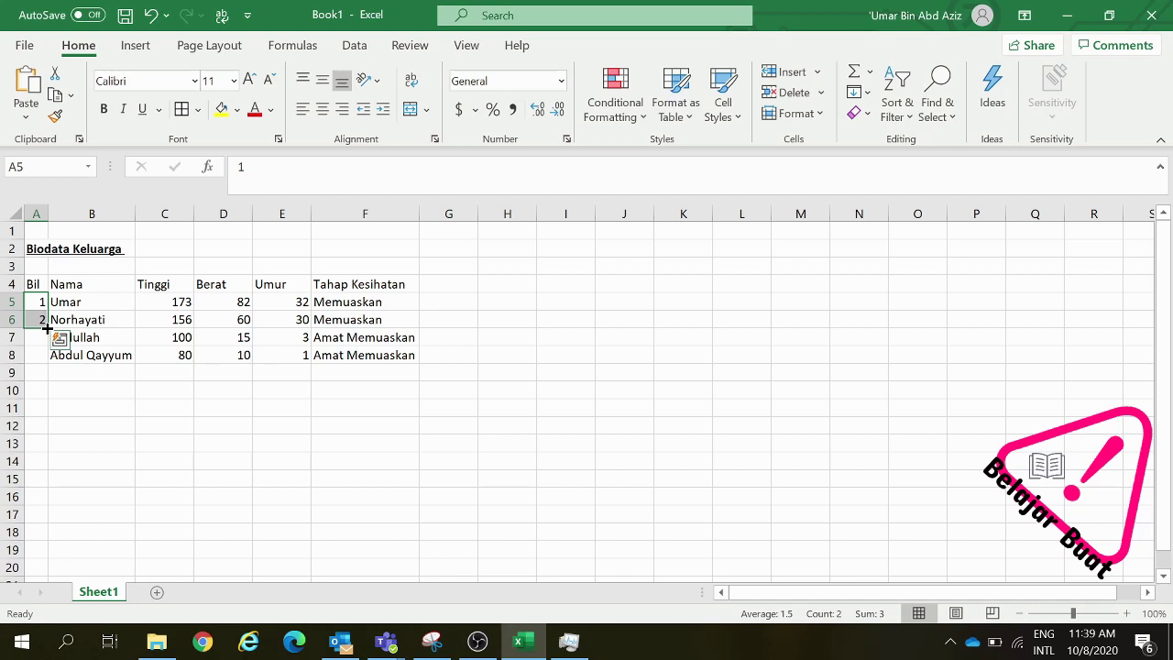
pyautogui.doubleClick(47, 327)
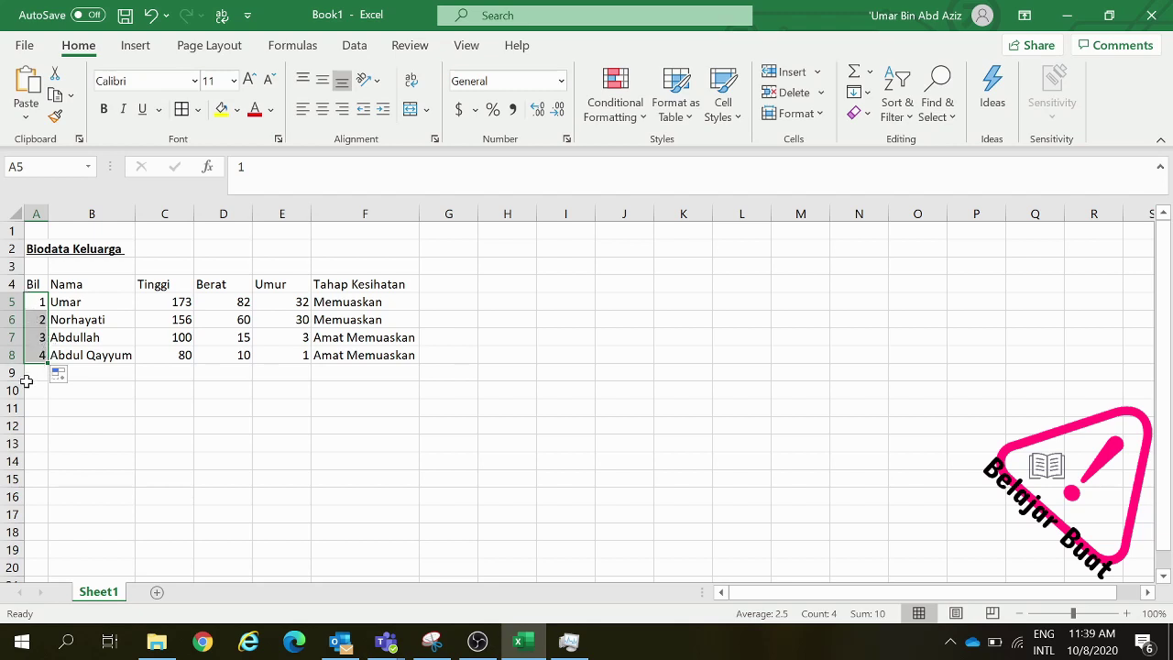
pyautogui.click(125, 403)
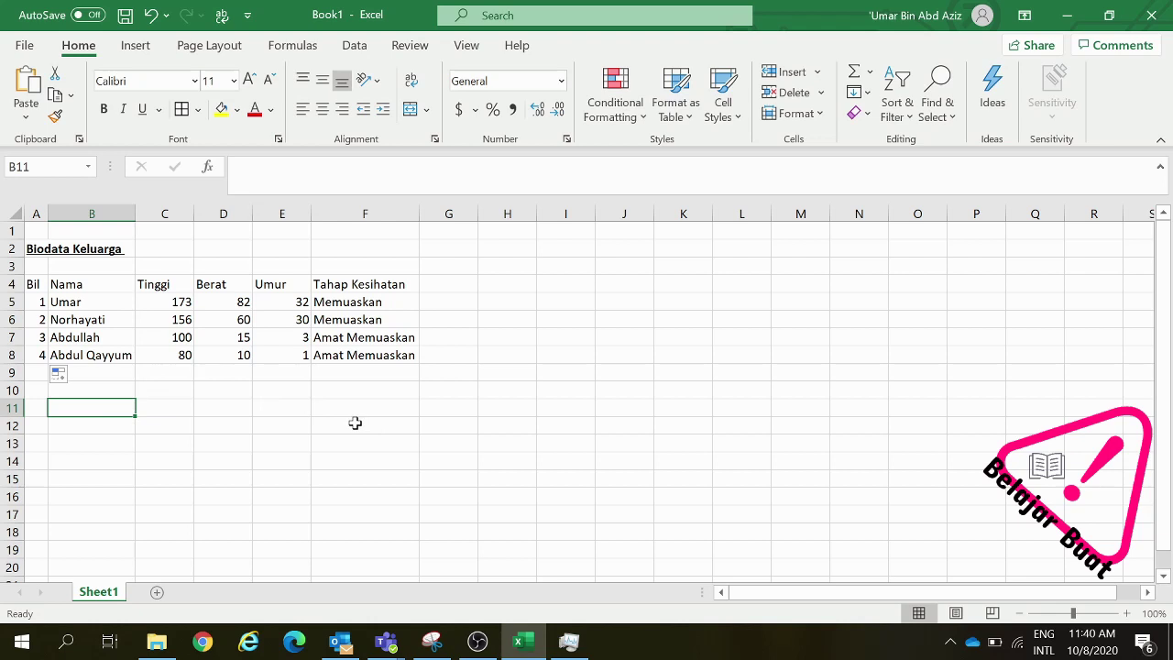
pyautogui.click(158, 284)
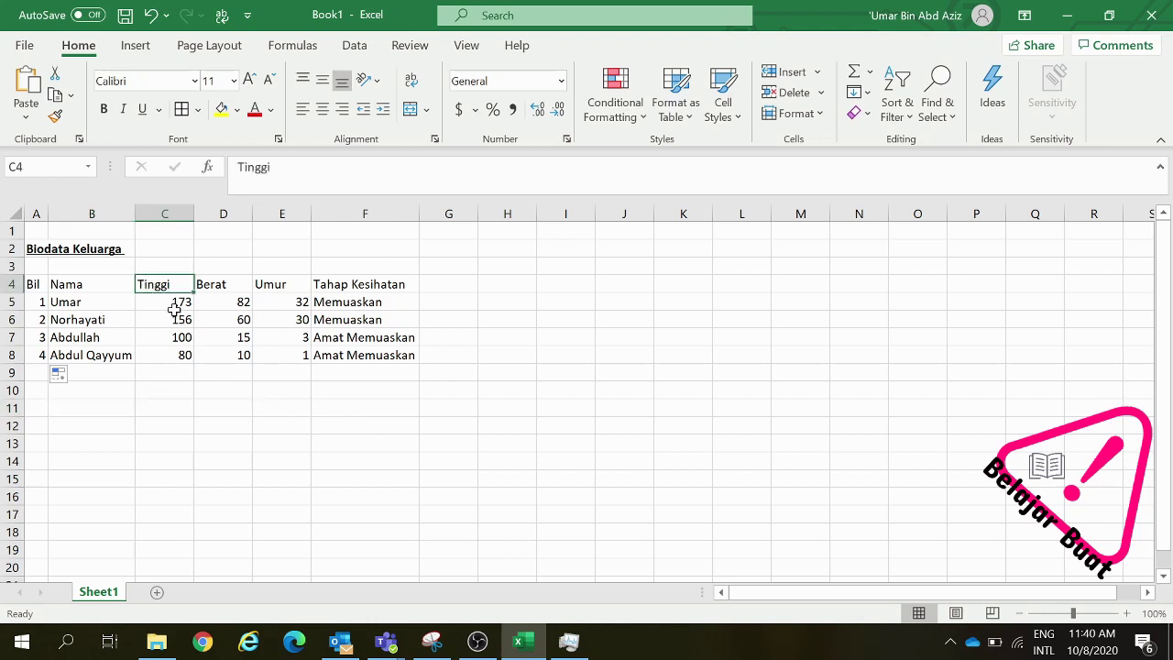
pyautogui.click(175, 306)
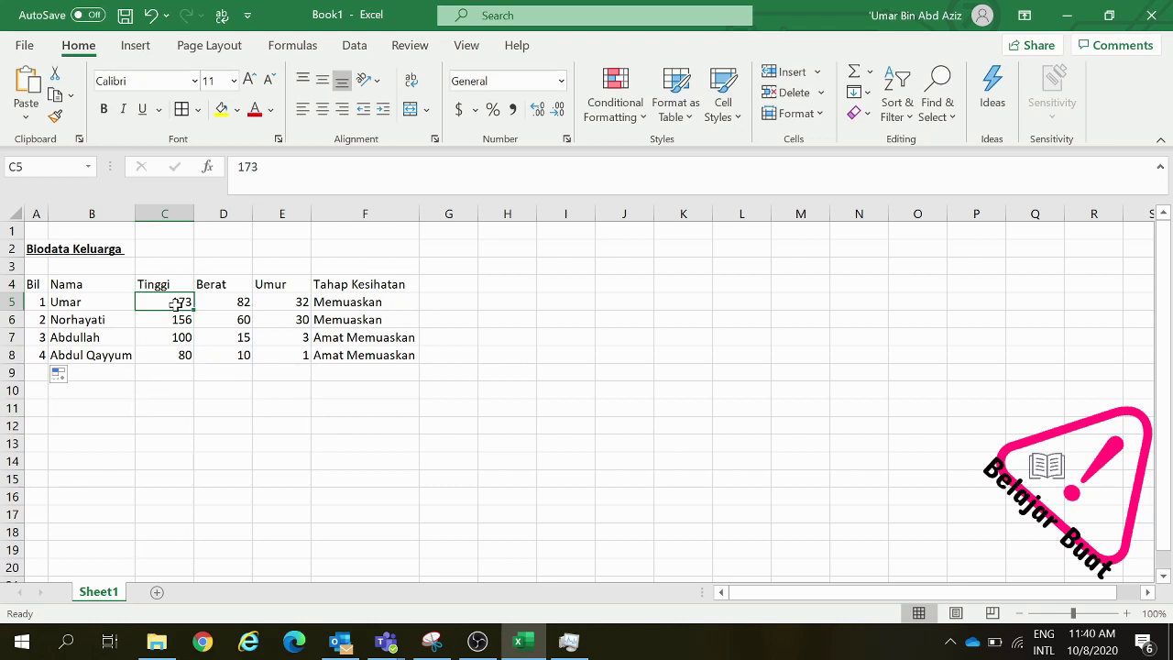
pyautogui.click(155, 281)
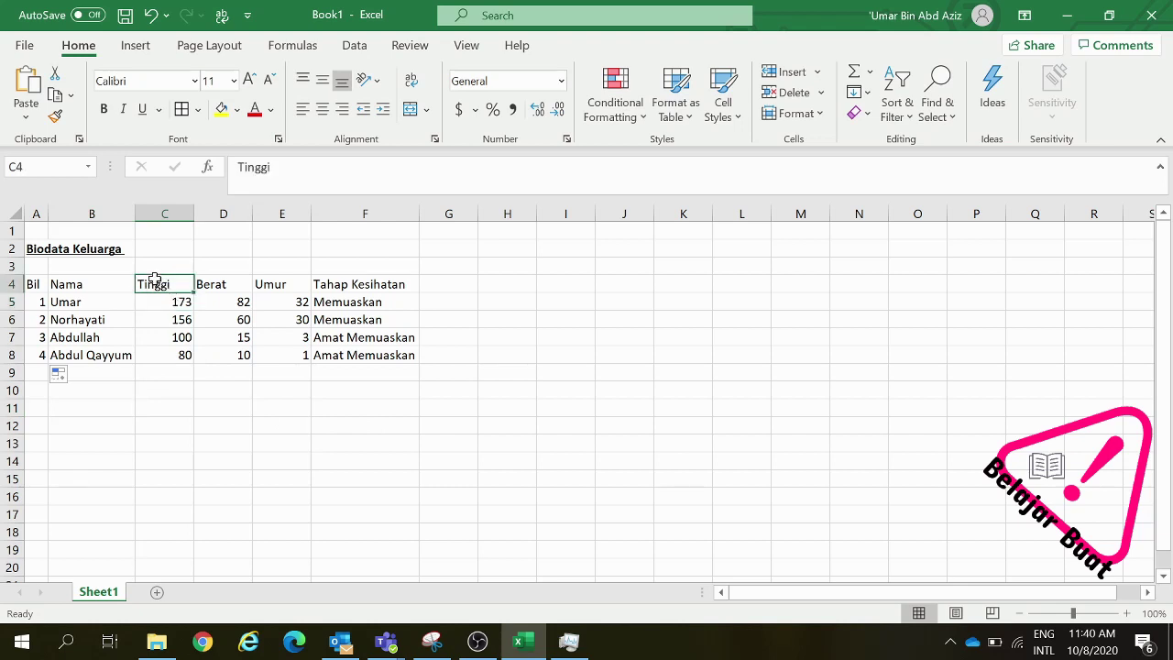
pyautogui.click(170, 303)
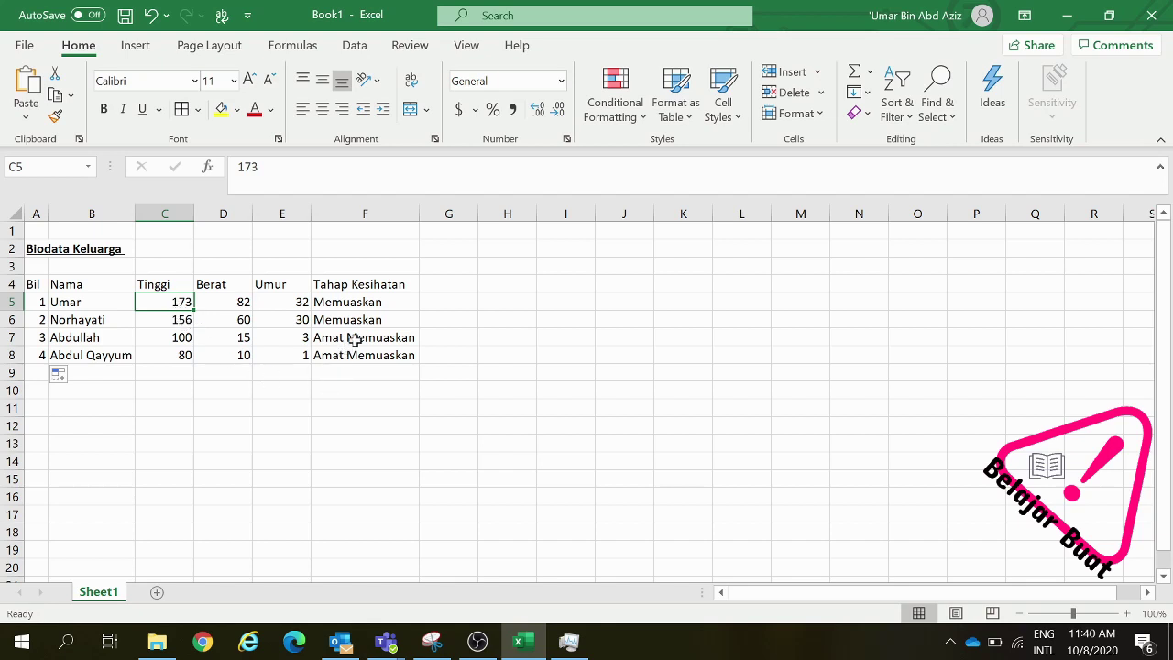
pyautogui.click(383, 282)
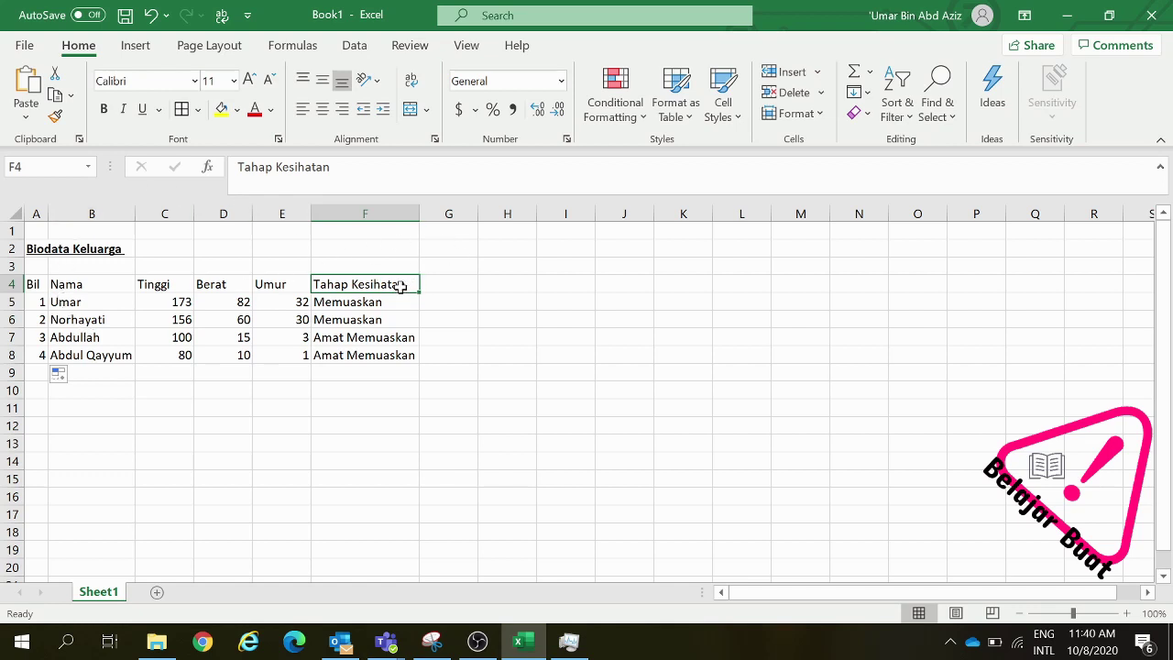
pyautogui.moveTo(401, 286); pyautogui.dragTo(44, 359)
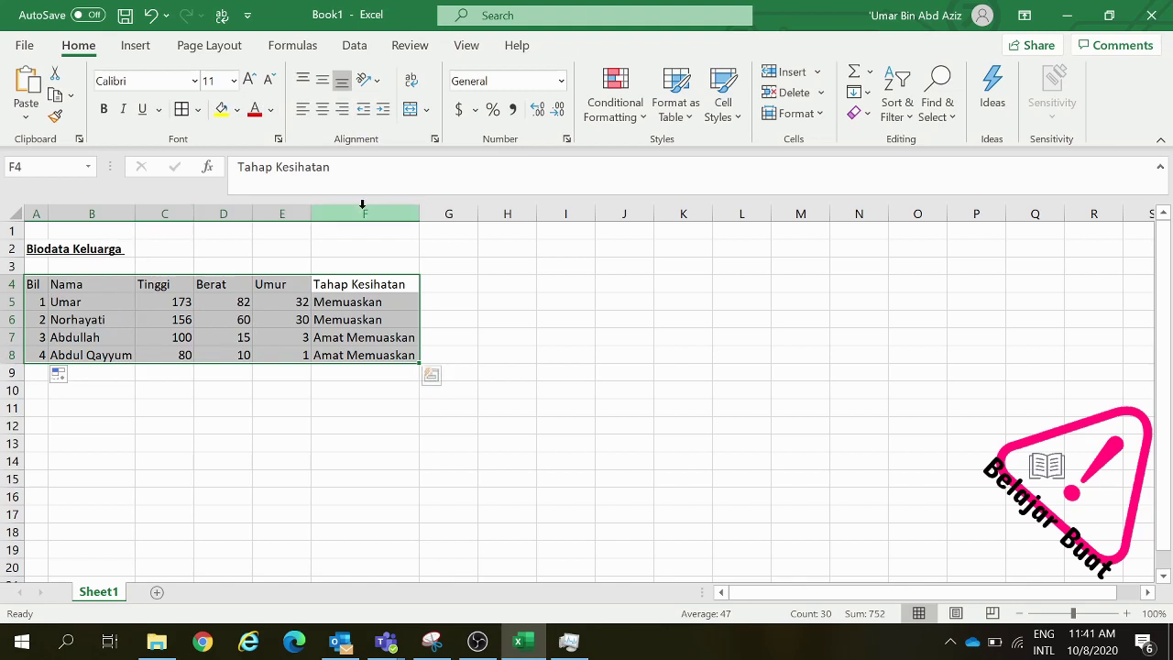
# Set the alignment of all contents in A4:F8 to Center
pyautogui.click(303, 111)
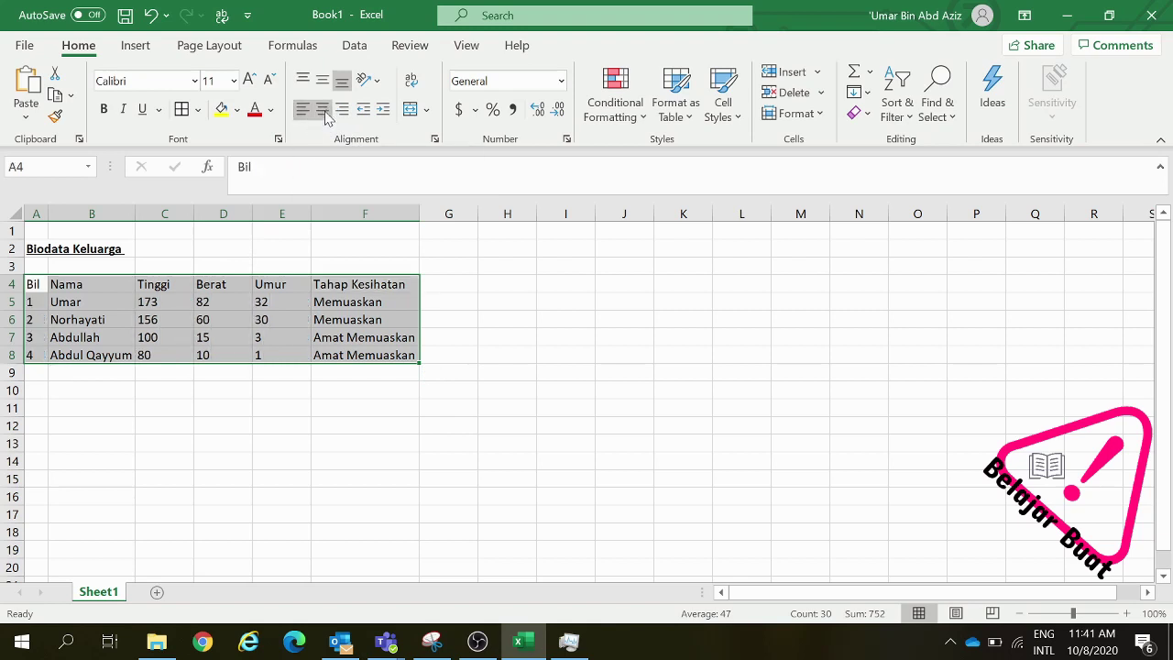
pyautogui.click(325, 114)
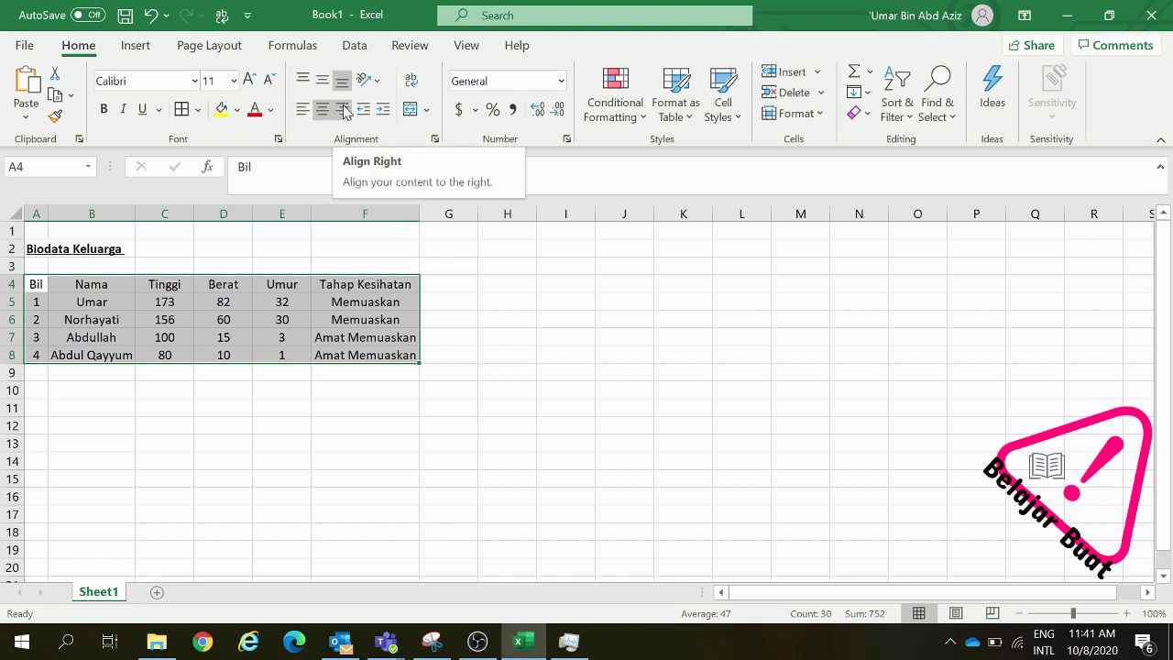
pyautogui.click(345, 111)
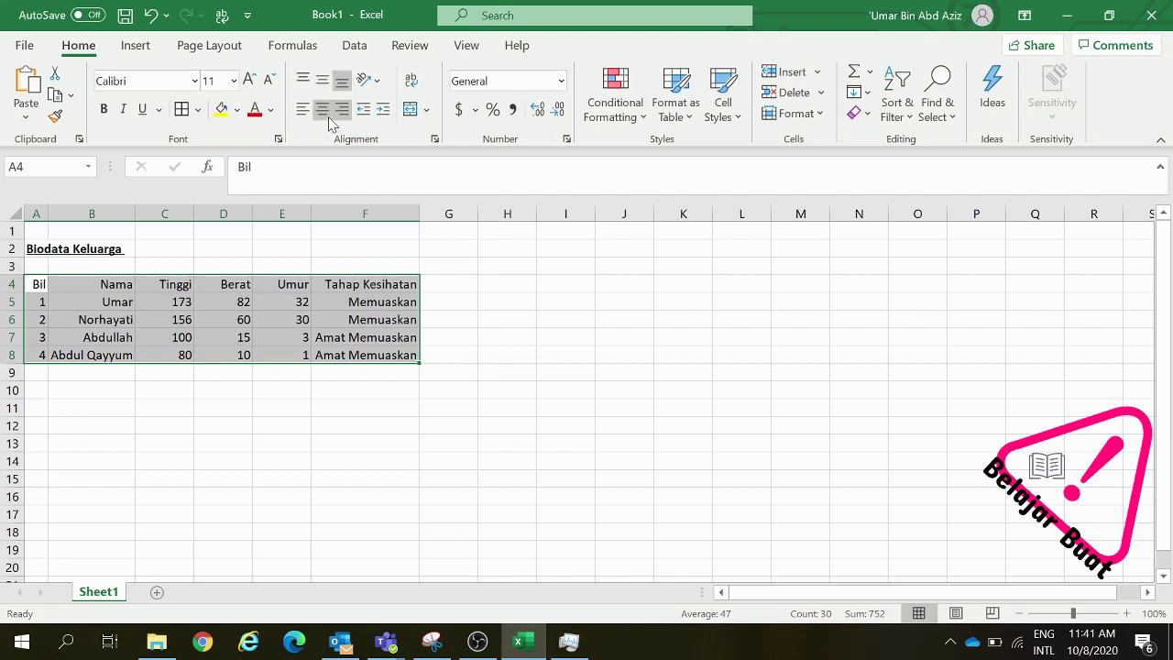
pyautogui.click(322, 110)
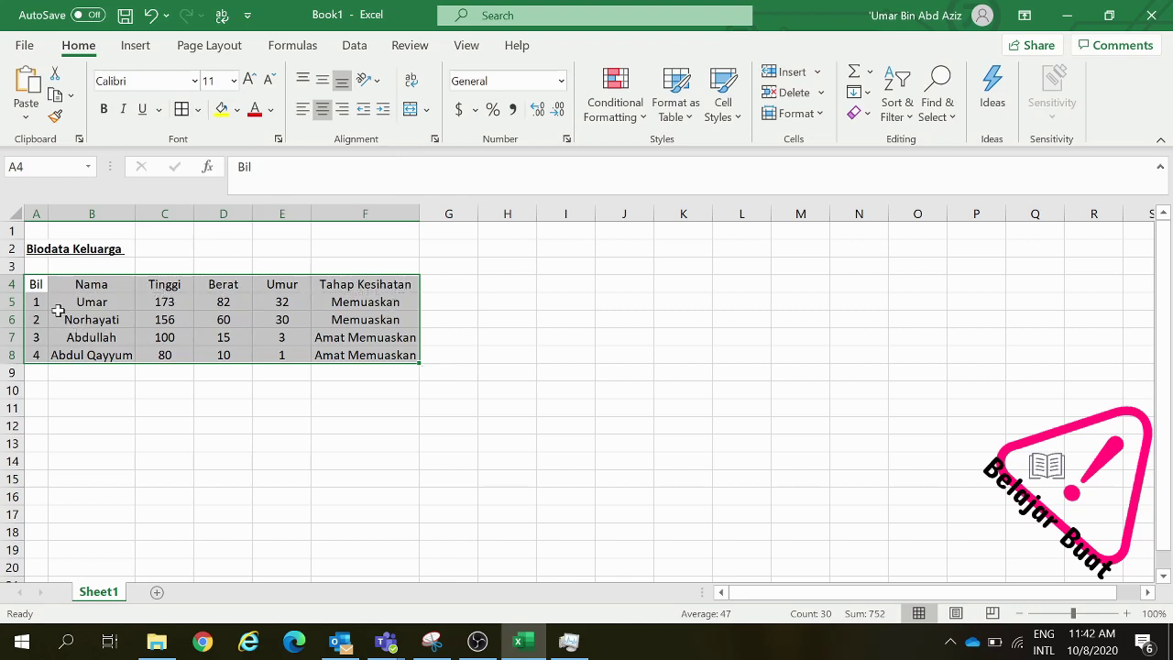
pyautogui.click(198, 110)
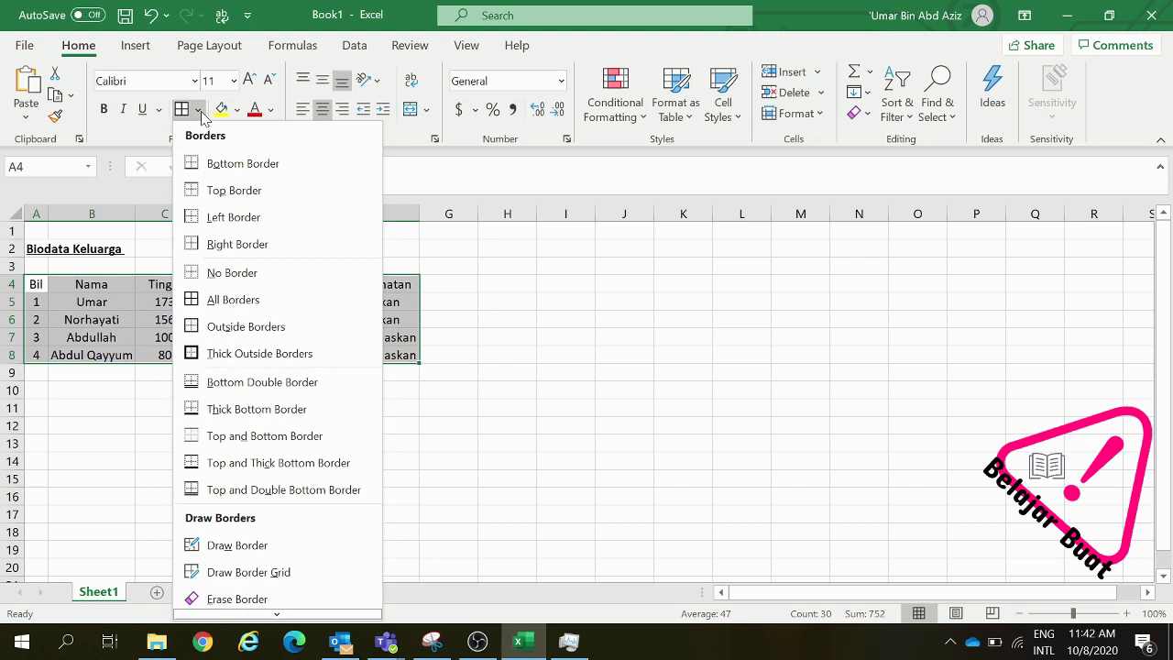
# Try a bottom border and then a top border on the family table A4:F8
pyautogui.click(193, 172)
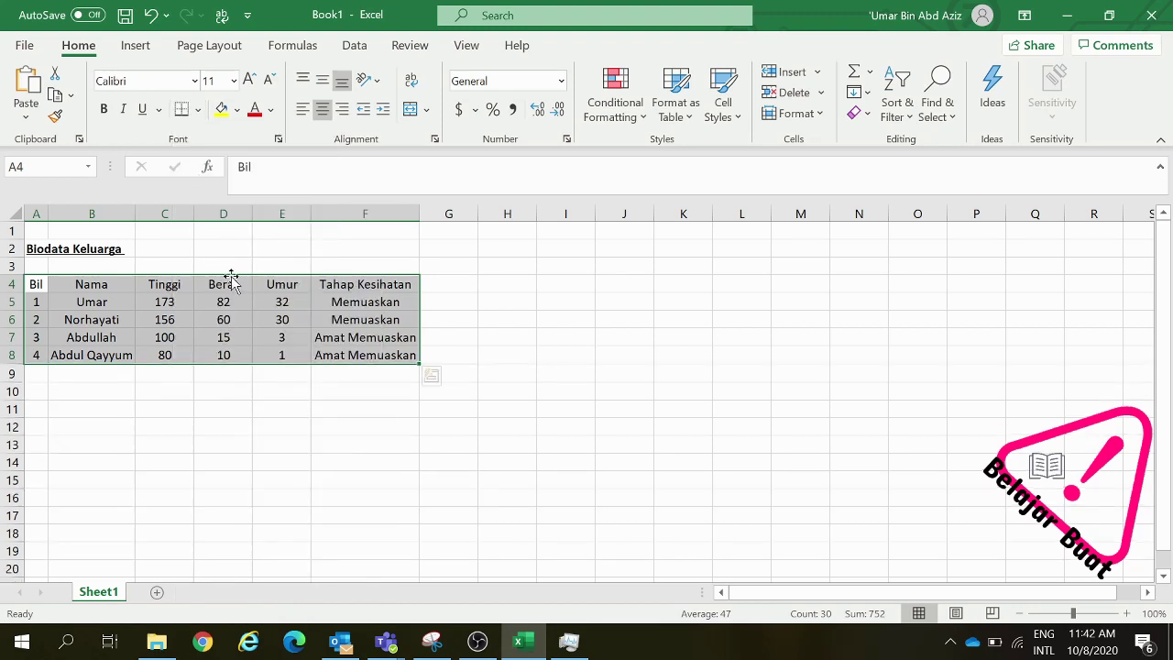
pyautogui.click(269, 371)
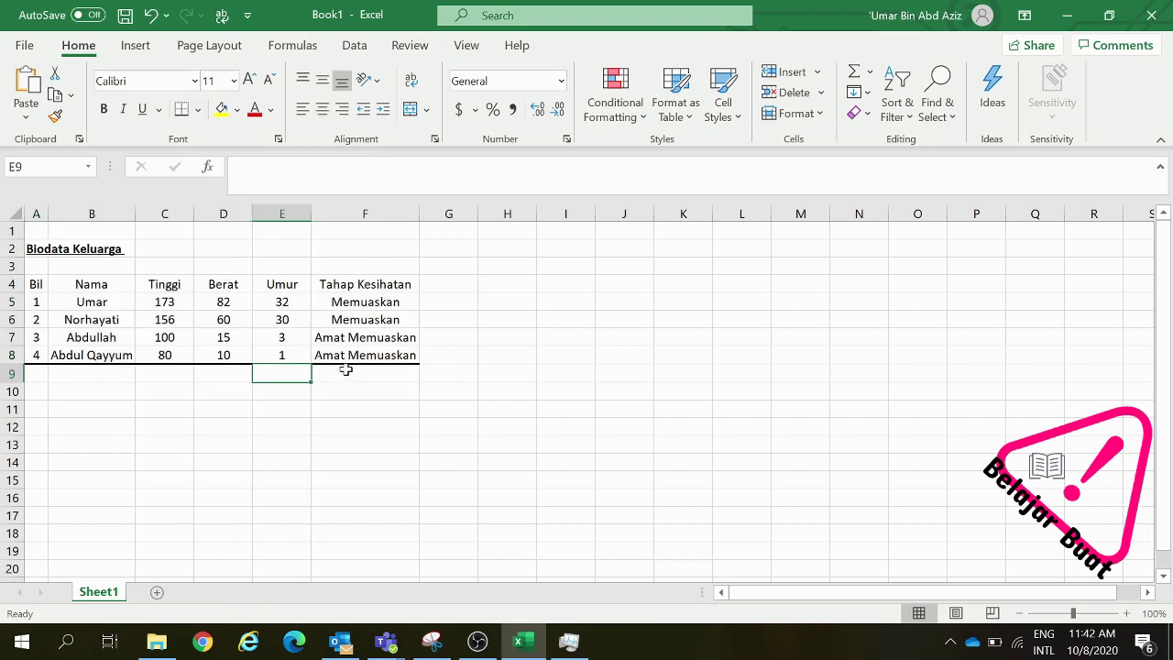
pyautogui.click(383, 397)
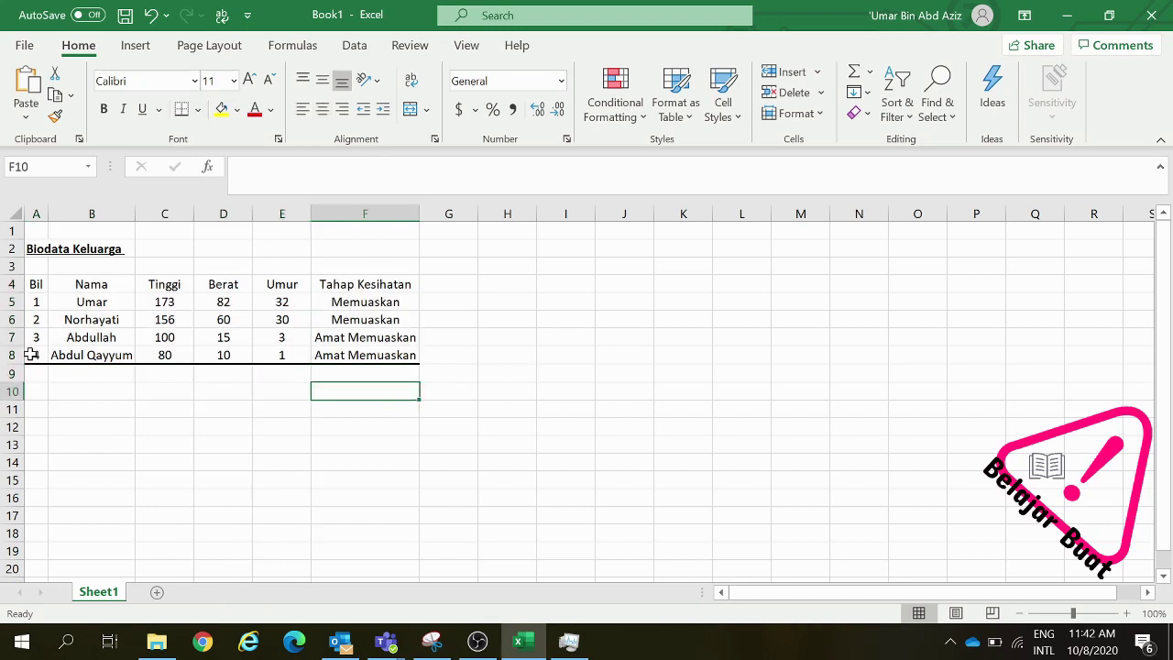
pyautogui.moveTo(382, 285); pyautogui.dragTo(43, 363)
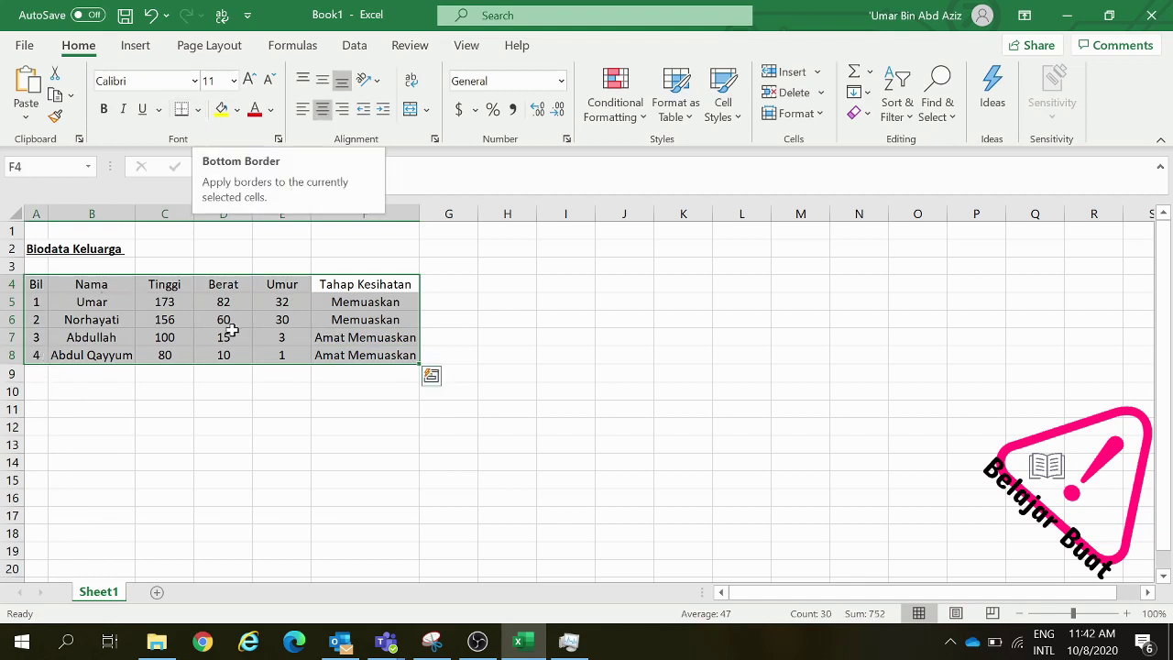
pyautogui.click(198, 111)
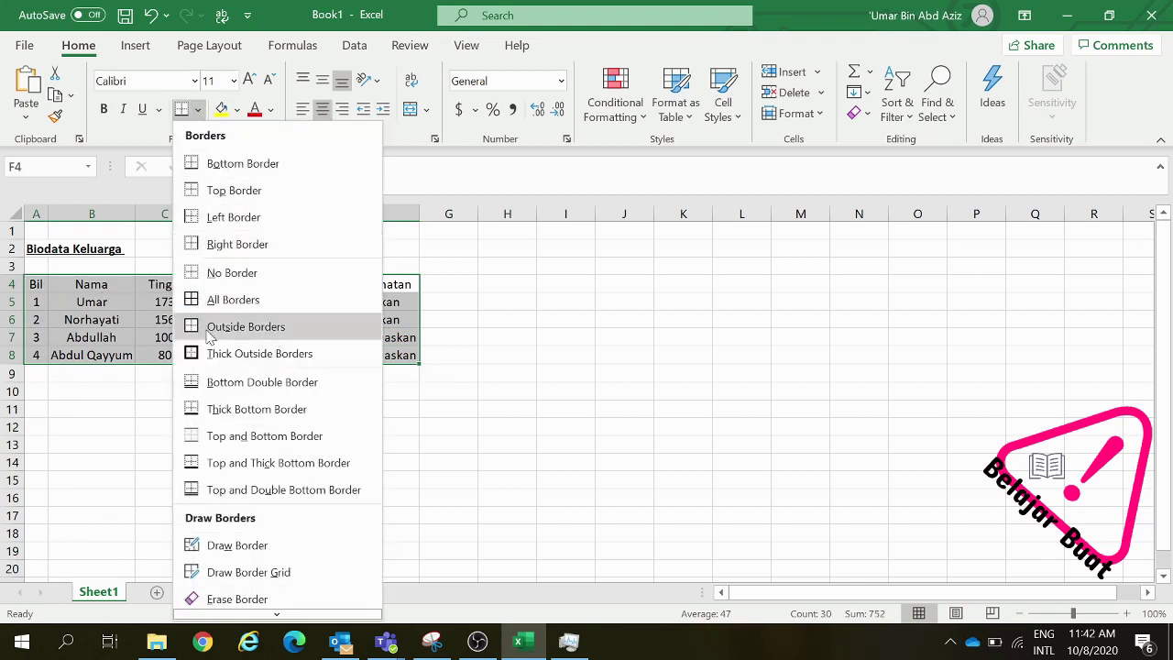
pyautogui.click(227, 194)
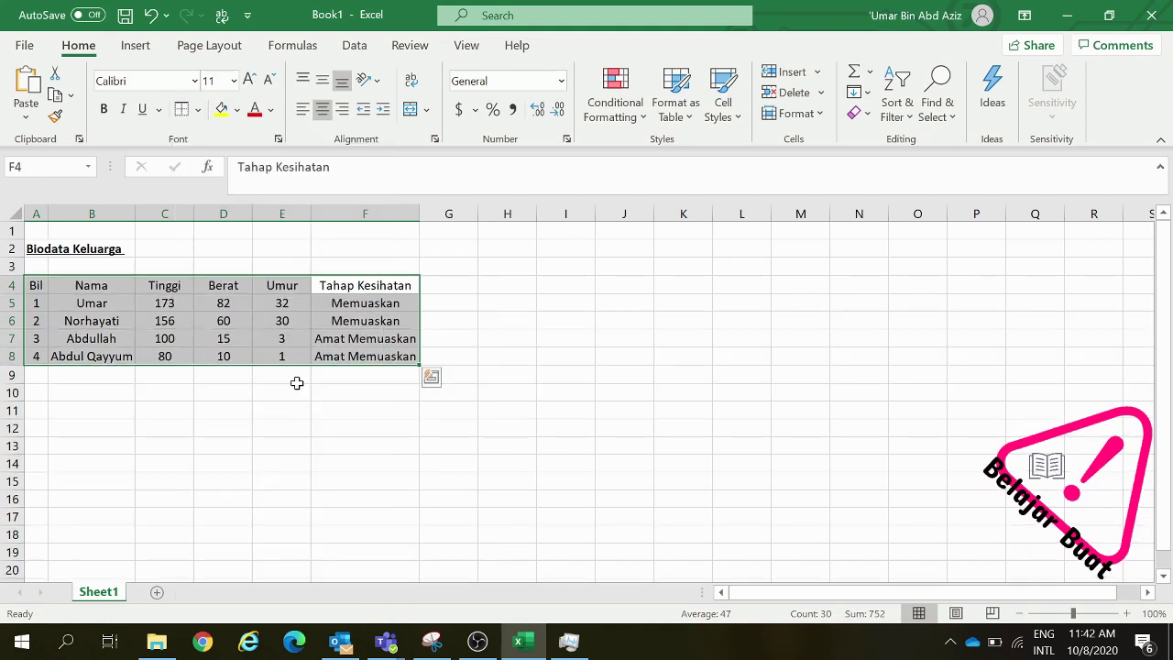
pyautogui.click(295, 376)
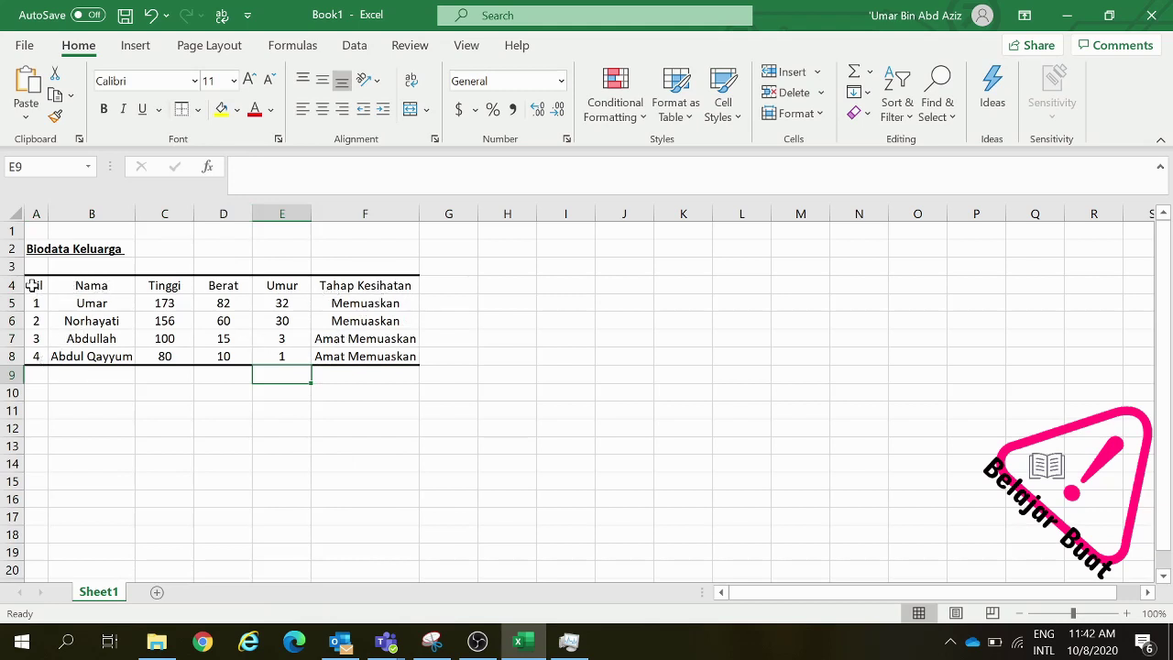
# Strip every border from A4:F8 with No Border
pyautogui.moveTo(36, 283); pyautogui.dragTo(395, 356)
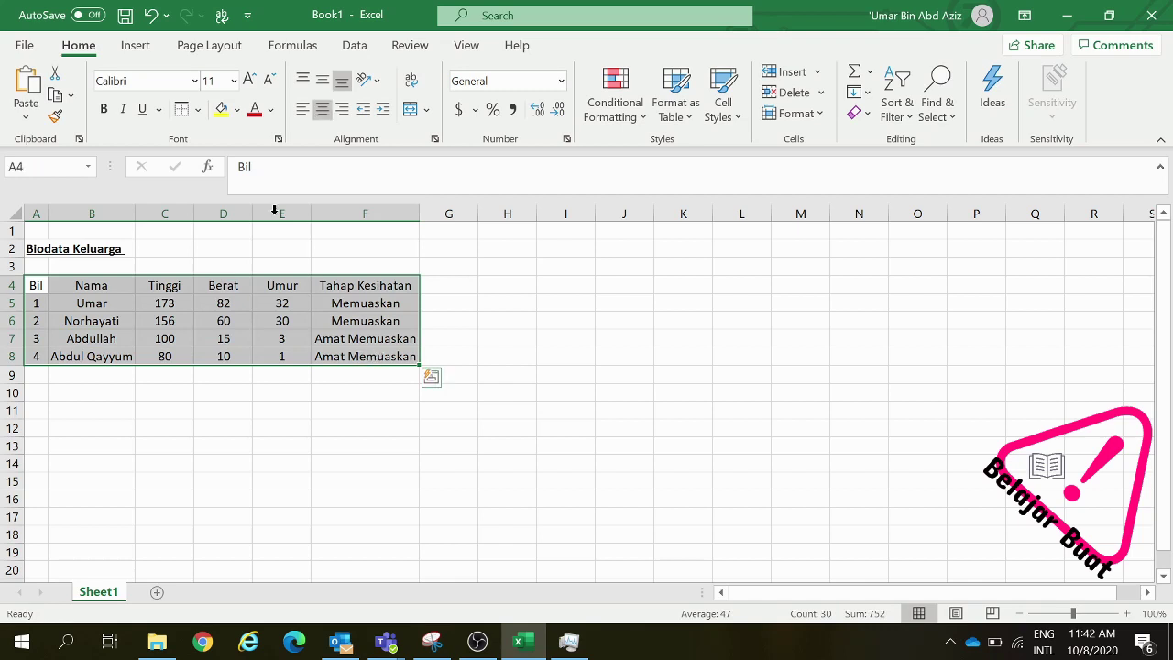
pyautogui.click(197, 110)
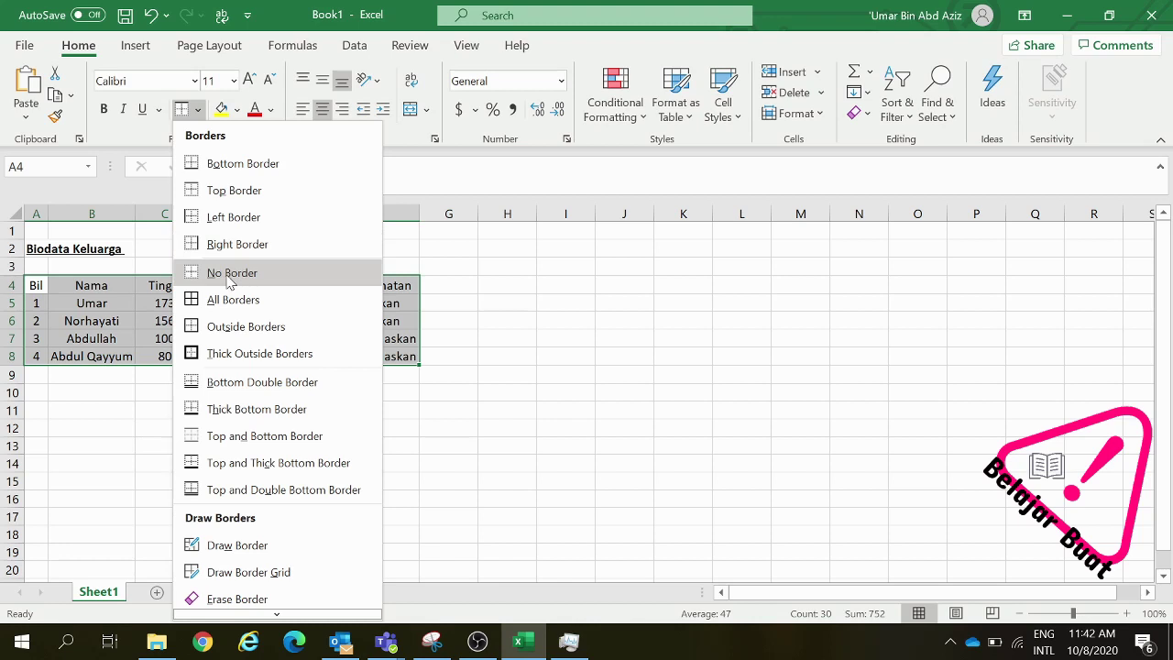
pyautogui.click(229, 273)
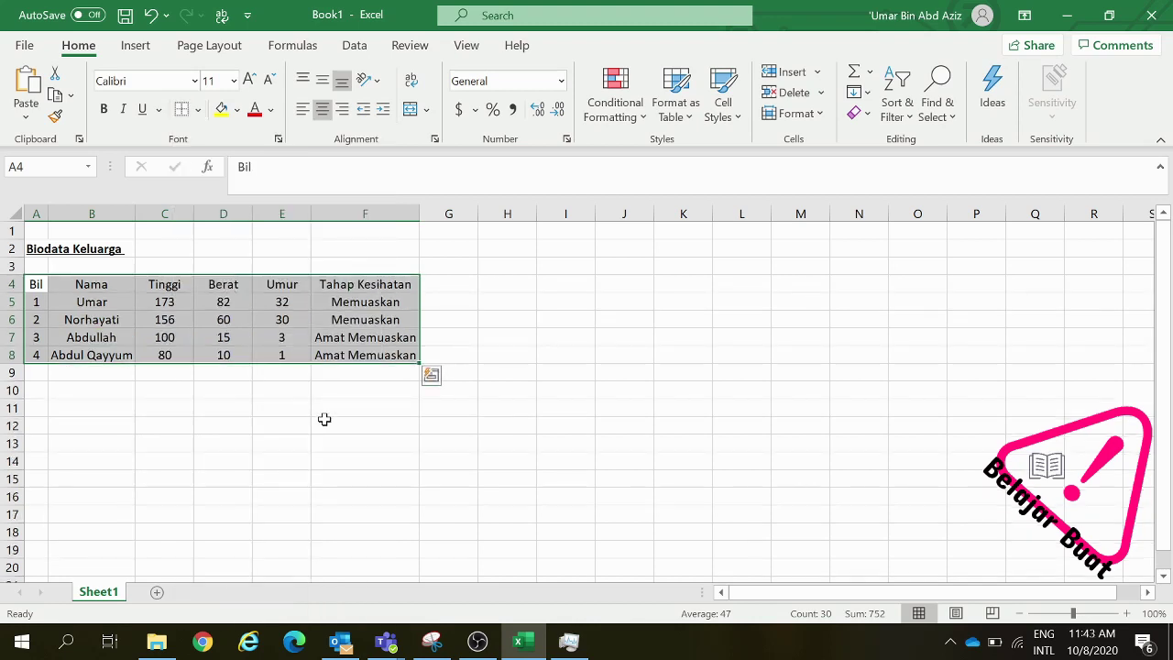
pyautogui.click(324, 419)
pyautogui.moveTo(357, 284); pyautogui.dragTo(42, 356)
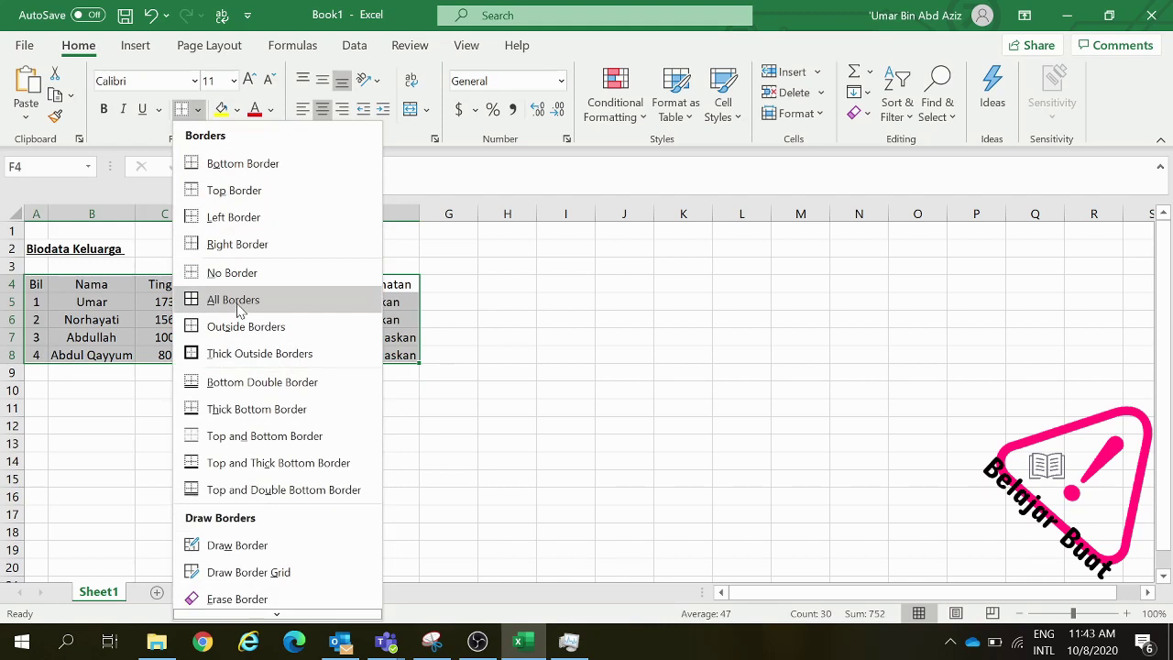
# Apply All Borders so every cell of A4:F8 is outlined
pyautogui.click(237, 310)
pyautogui.click(397, 286)
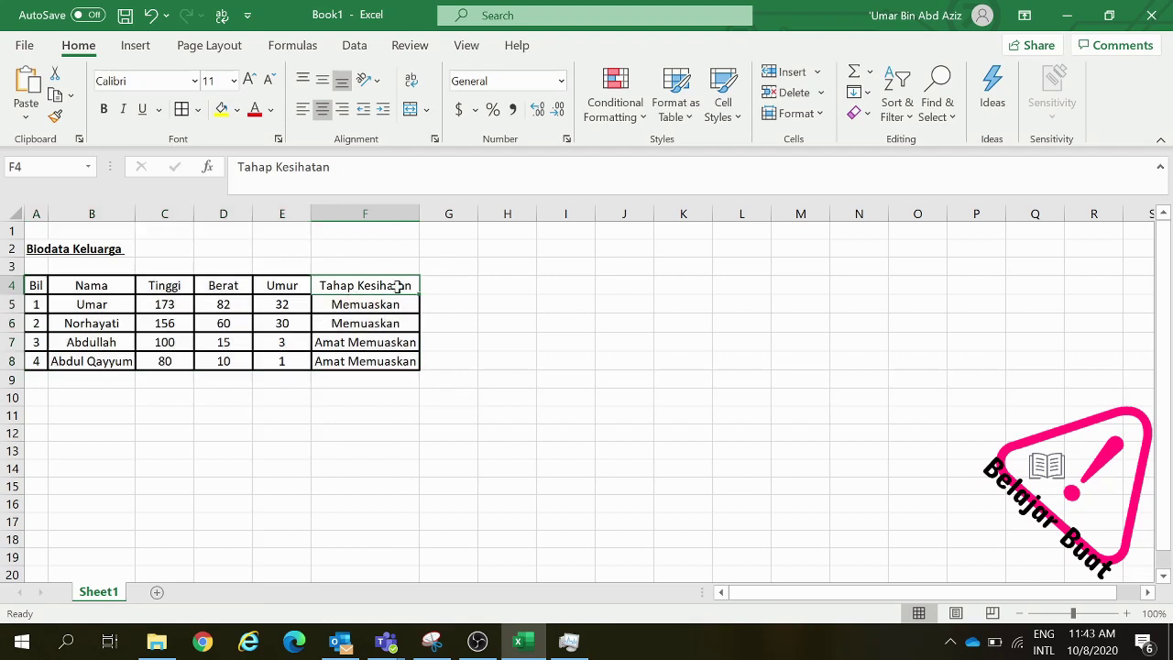
pyautogui.click(354, 343)
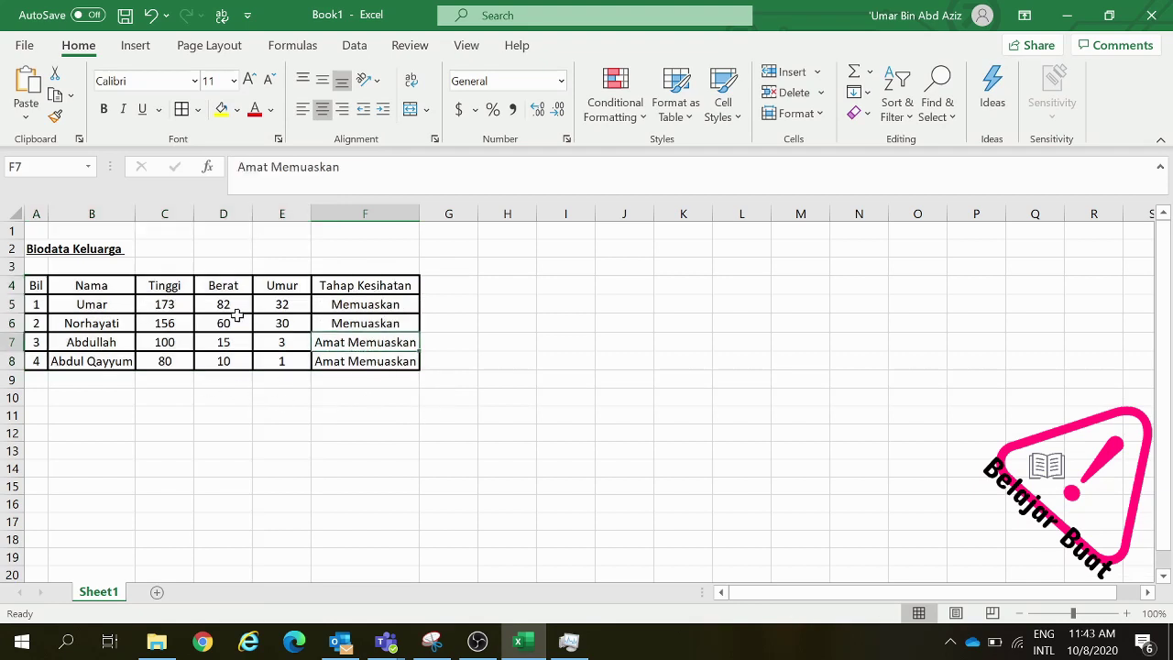
# Frame the family table A4:F8 with Thick Outside Borders
pyautogui.moveTo(361, 286); pyautogui.dragTo(45, 364)
pyautogui.click(198, 109)
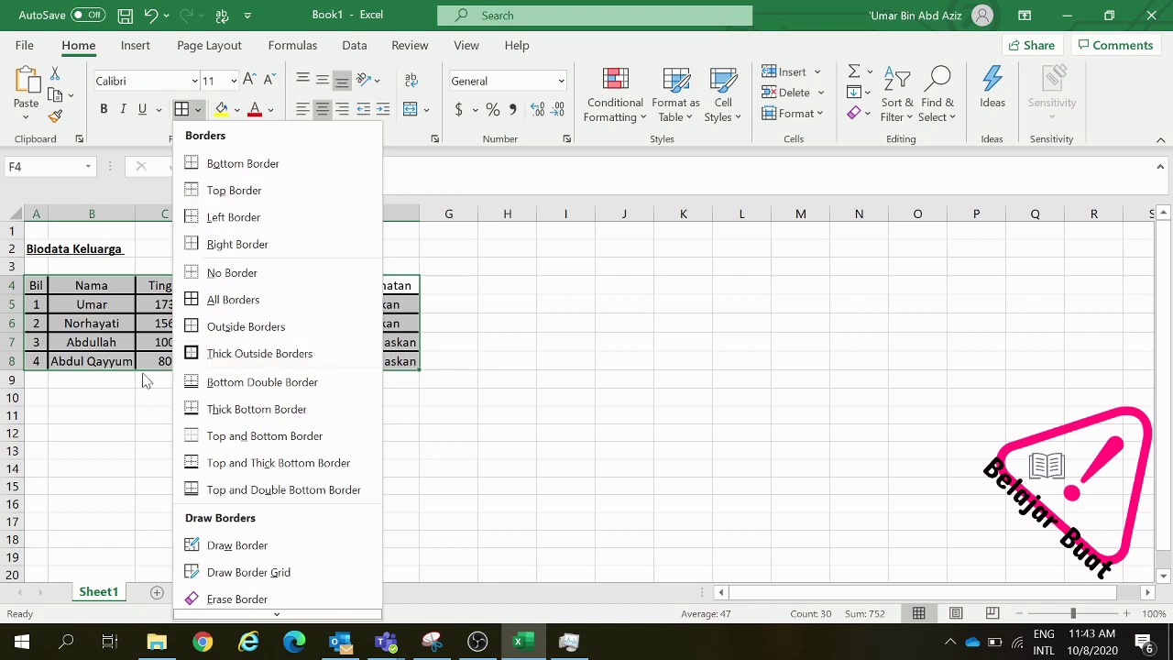
pyautogui.click(191, 359)
pyautogui.click(165, 322)
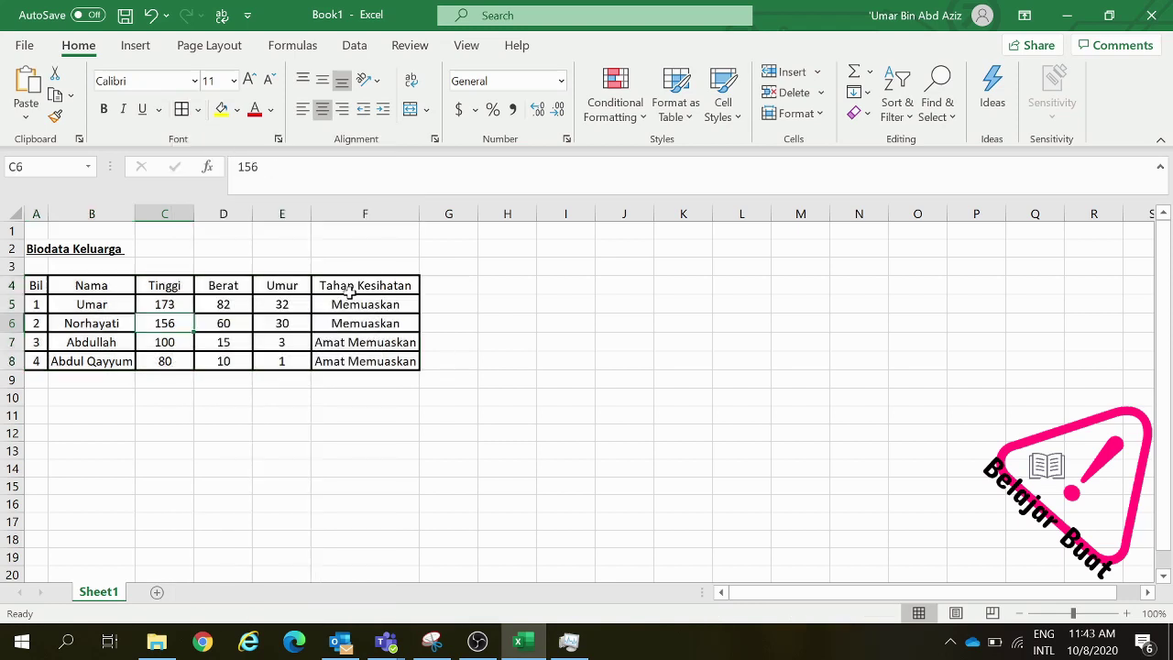
pyautogui.click(403, 323)
pyautogui.moveTo(396, 287); pyautogui.dragTo(36, 362)
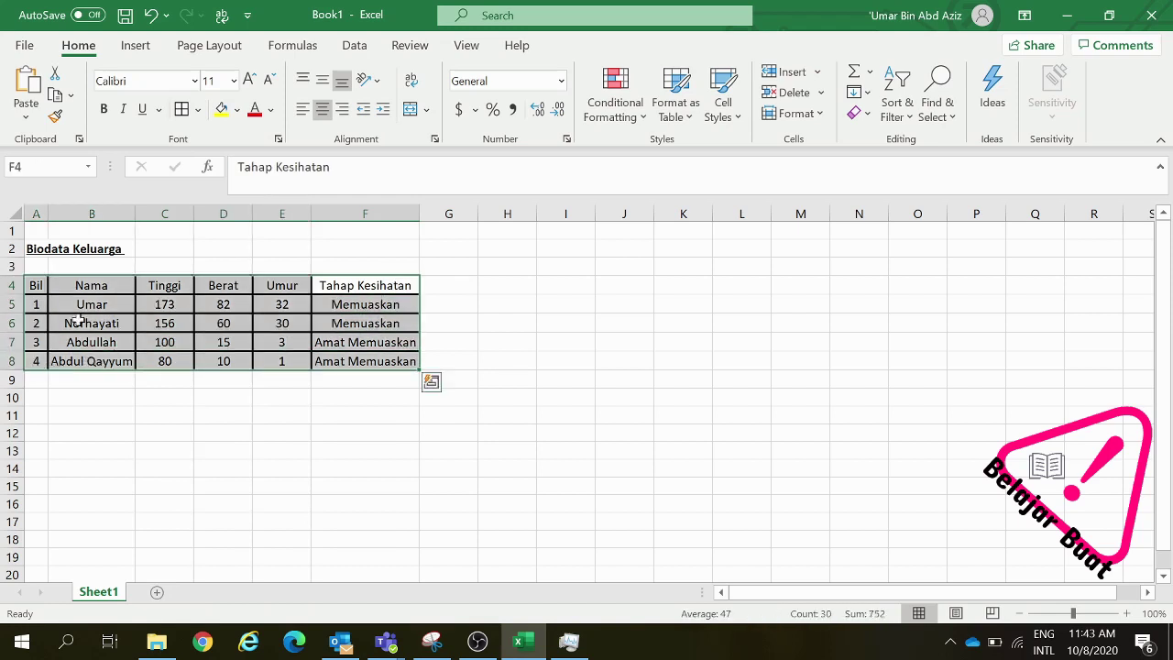
pyautogui.click(197, 109)
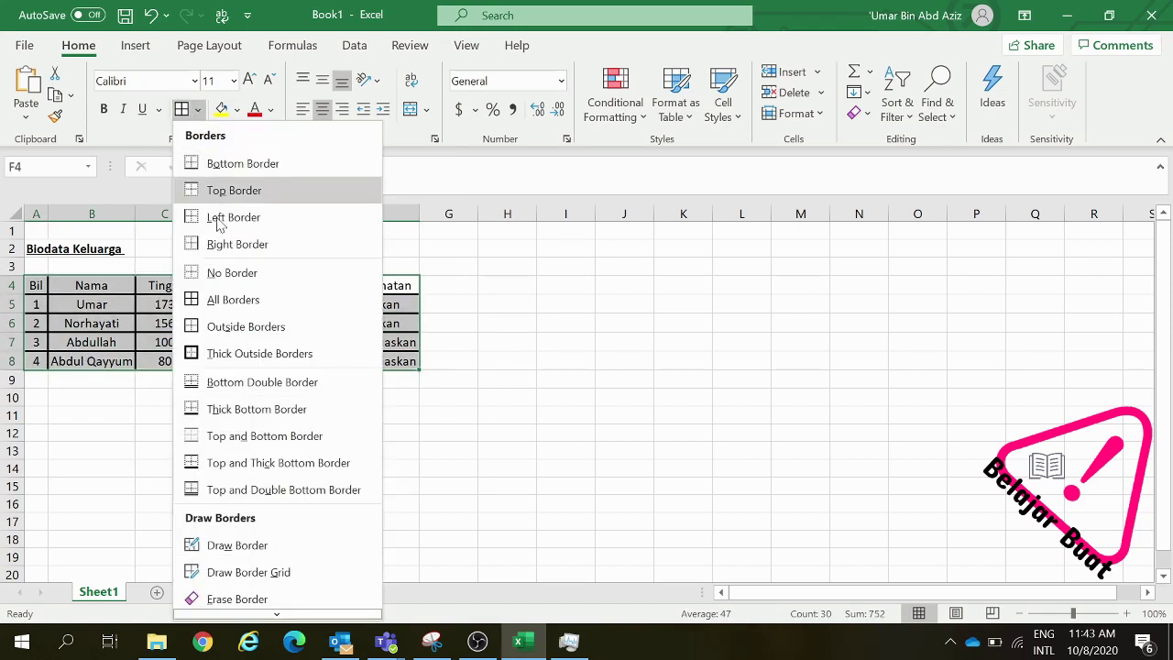
pyautogui.scroll(-2, 257, 453)
pyautogui.moveTo(260, 589)
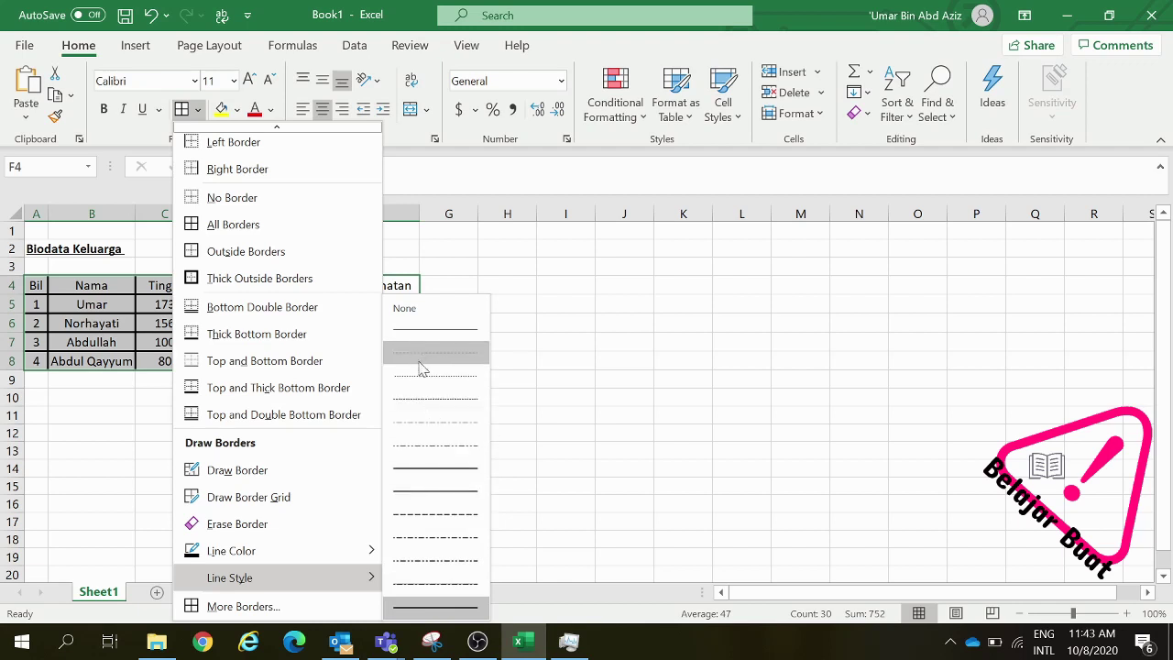
pyautogui.click(416, 330)
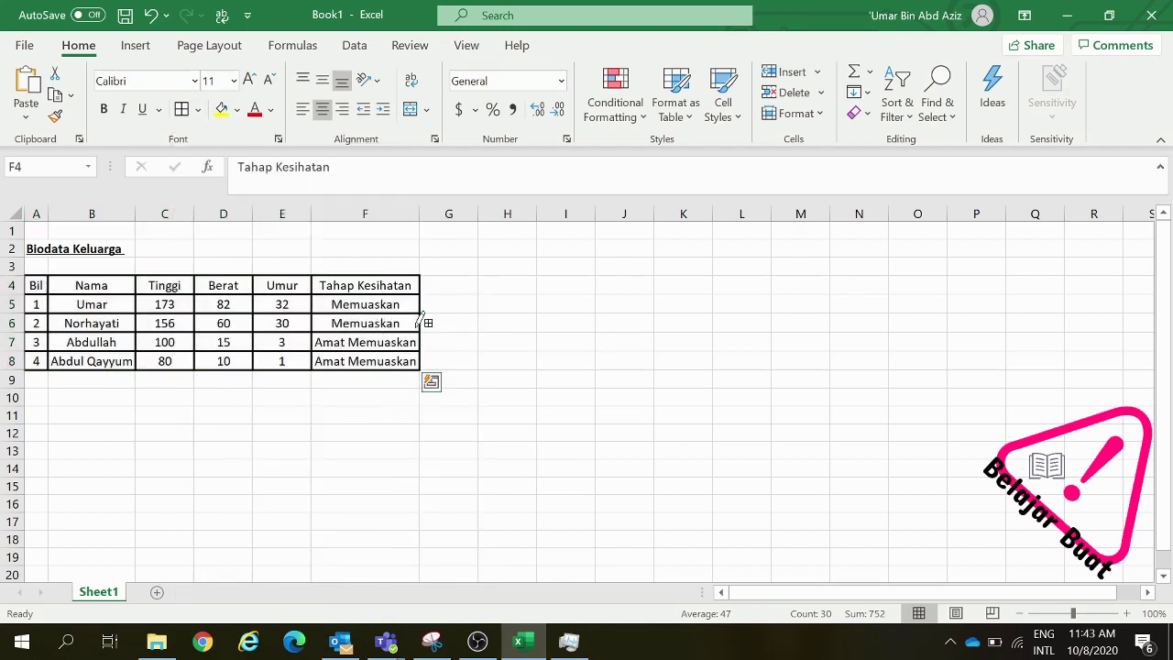
pyautogui.click(197, 109)
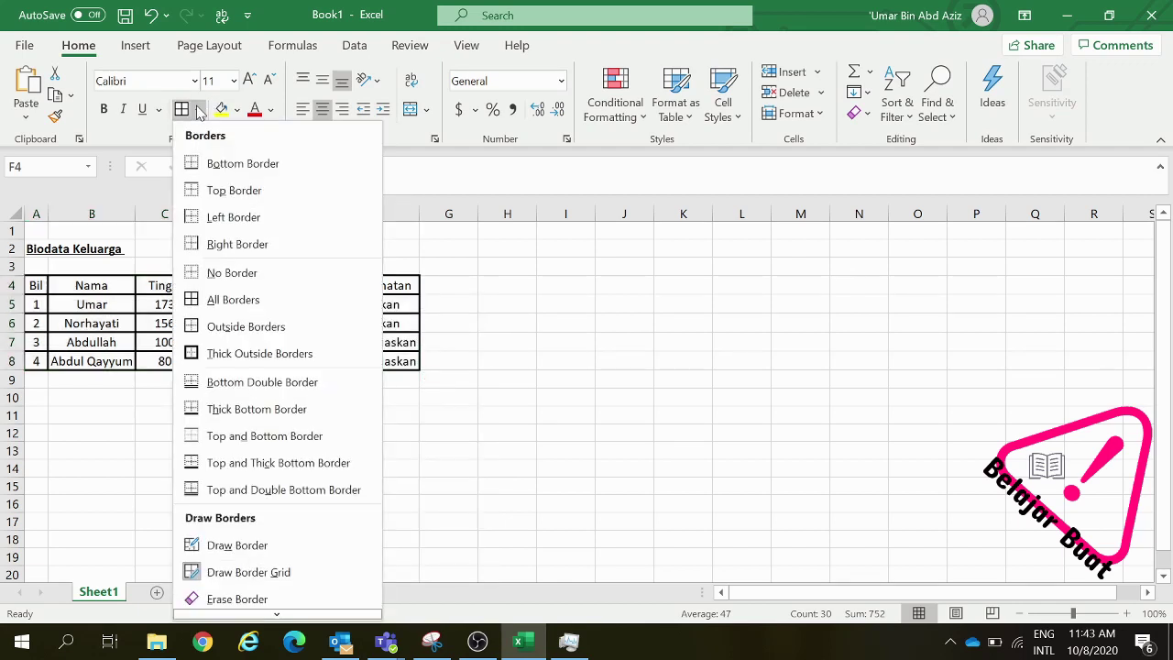
pyautogui.click(411, 317)
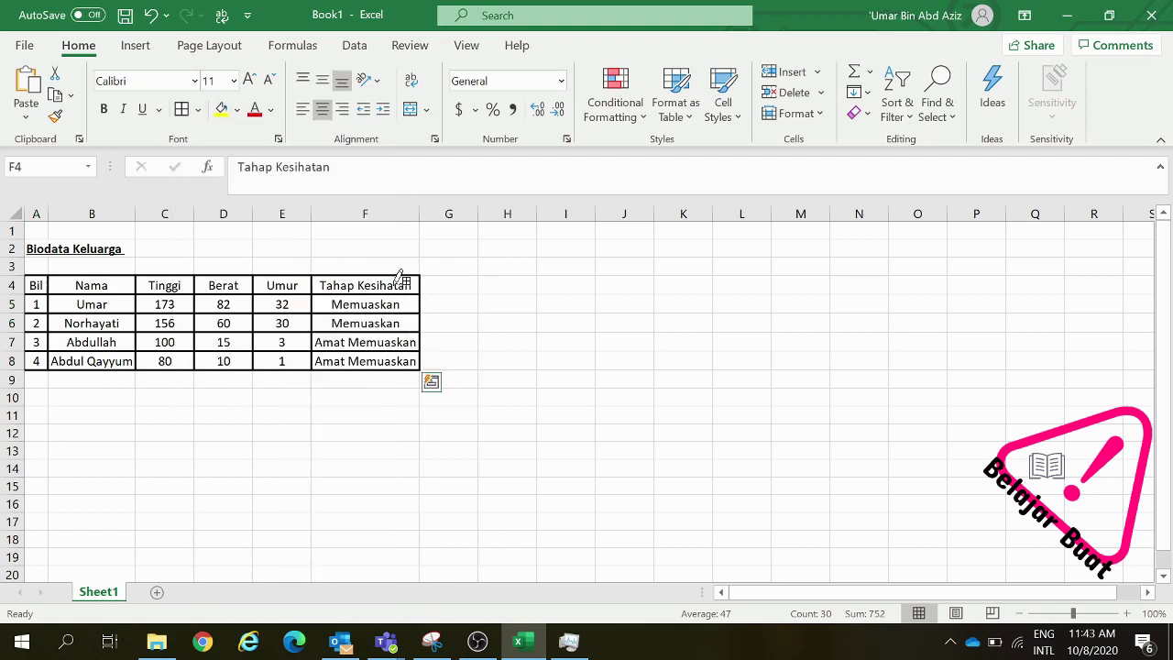
pyautogui.click(390, 287)
pyautogui.moveTo(390, 287); pyautogui.dragTo(44, 361)
pyautogui.click(197, 109)
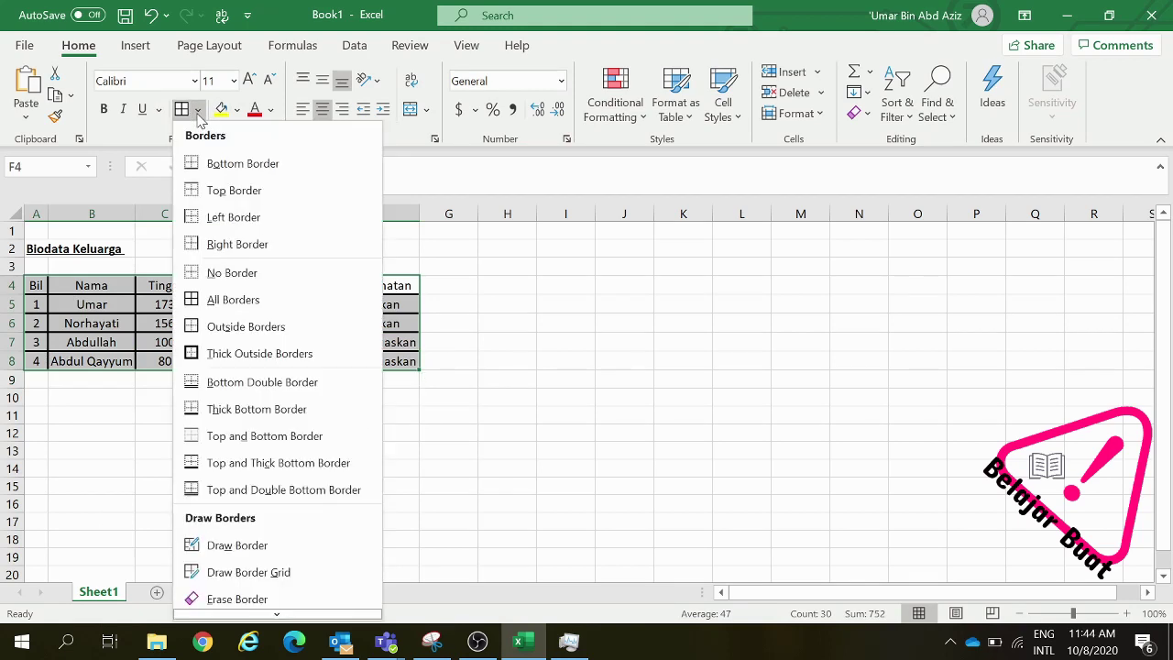
pyautogui.click(218, 300)
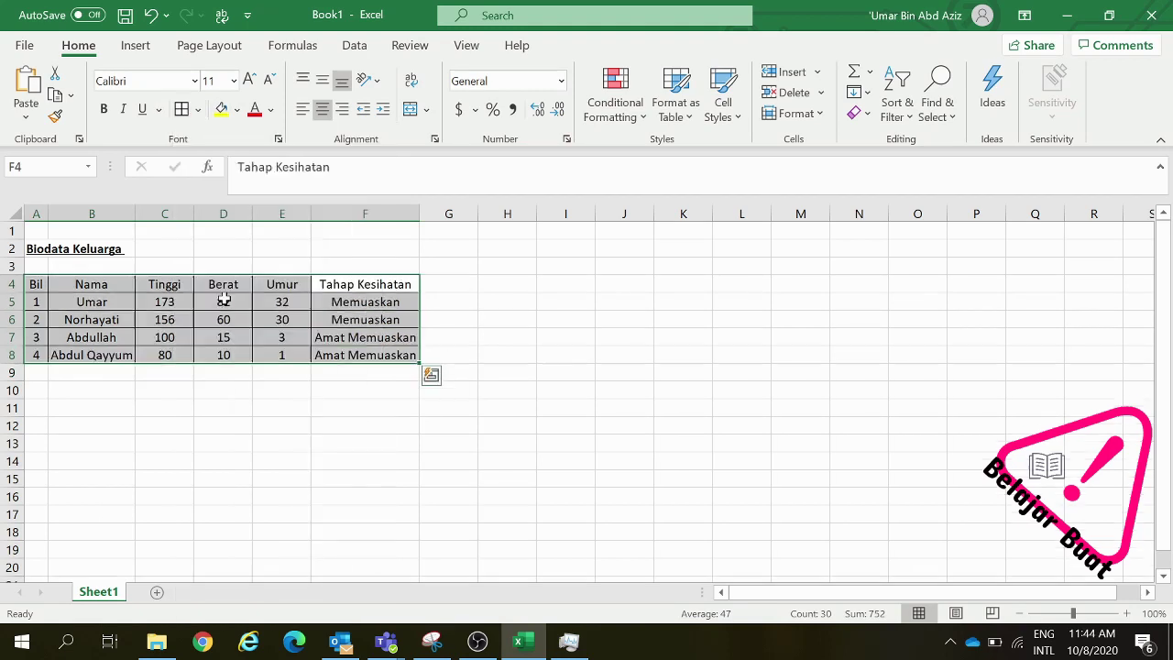
pyautogui.click(343, 387)
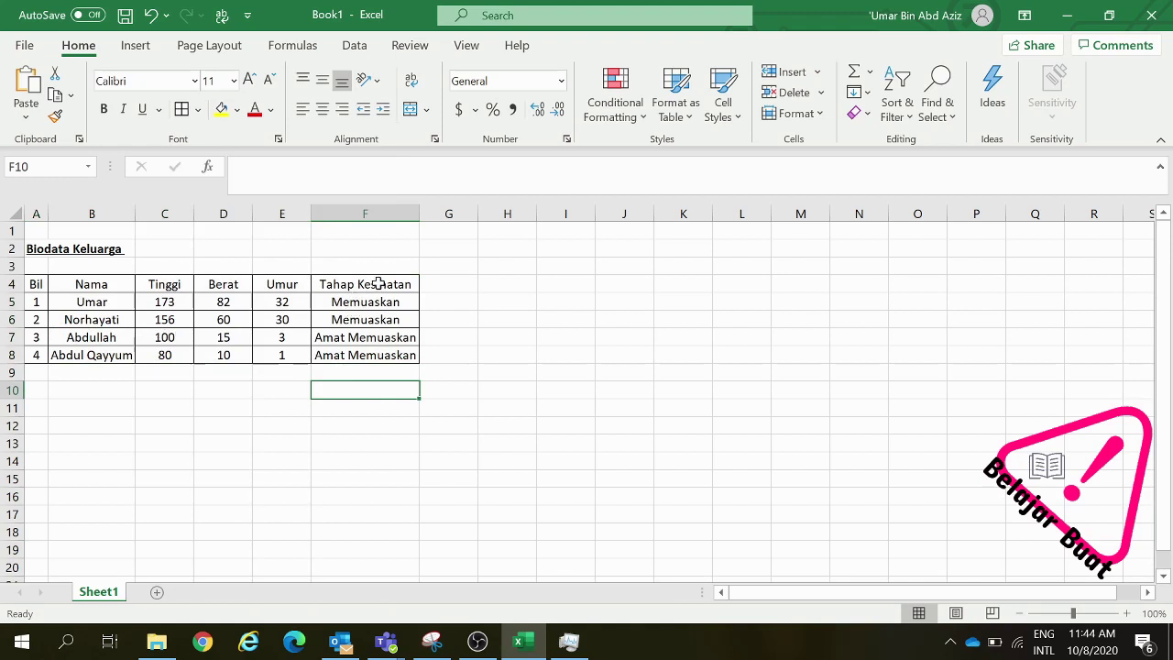
pyautogui.moveTo(378, 284); pyautogui.dragTo(36, 354)
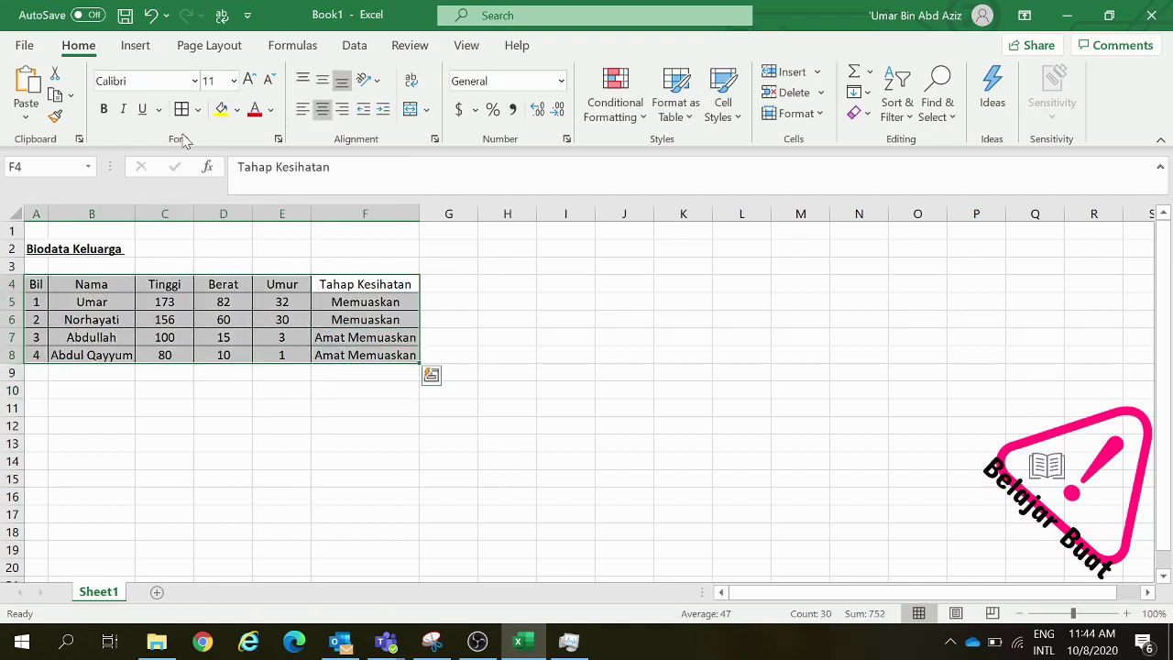
pyautogui.click(197, 110)
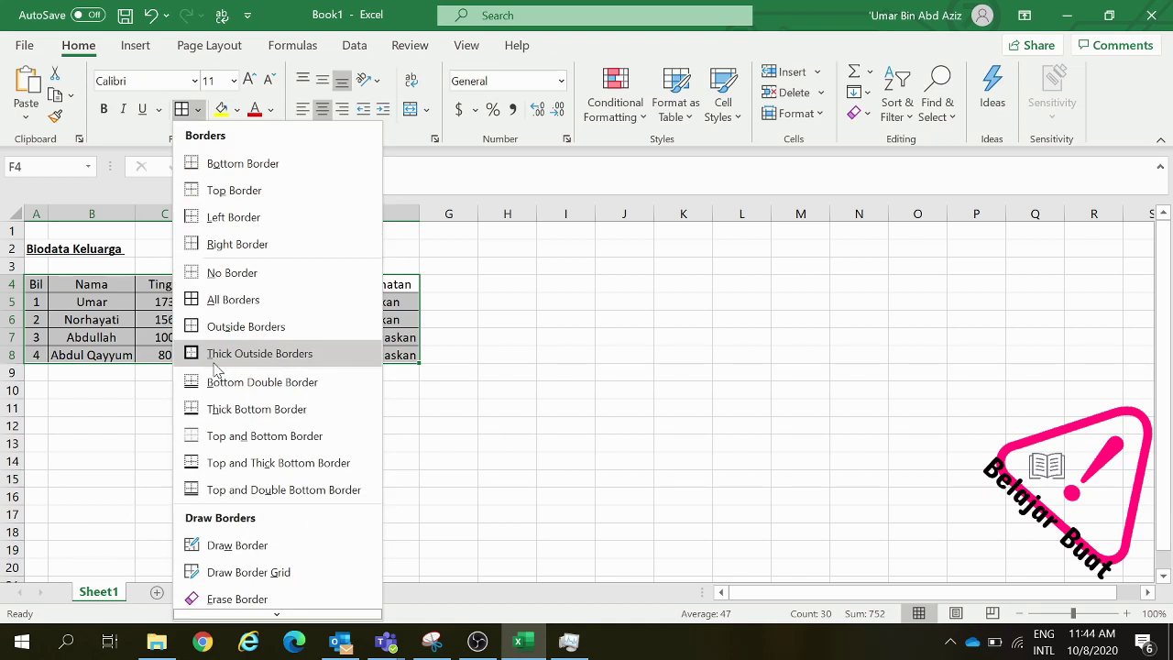
pyautogui.click(214, 360)
pyautogui.click(323, 425)
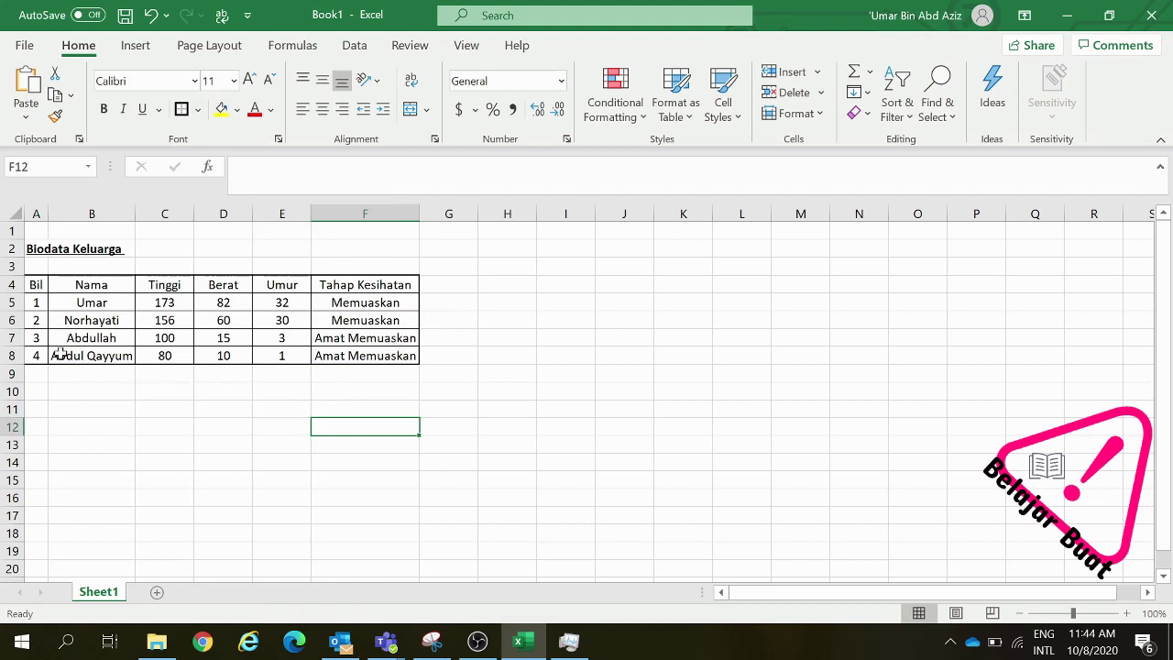
pyautogui.moveTo(385, 284); pyautogui.dragTo(44, 357)
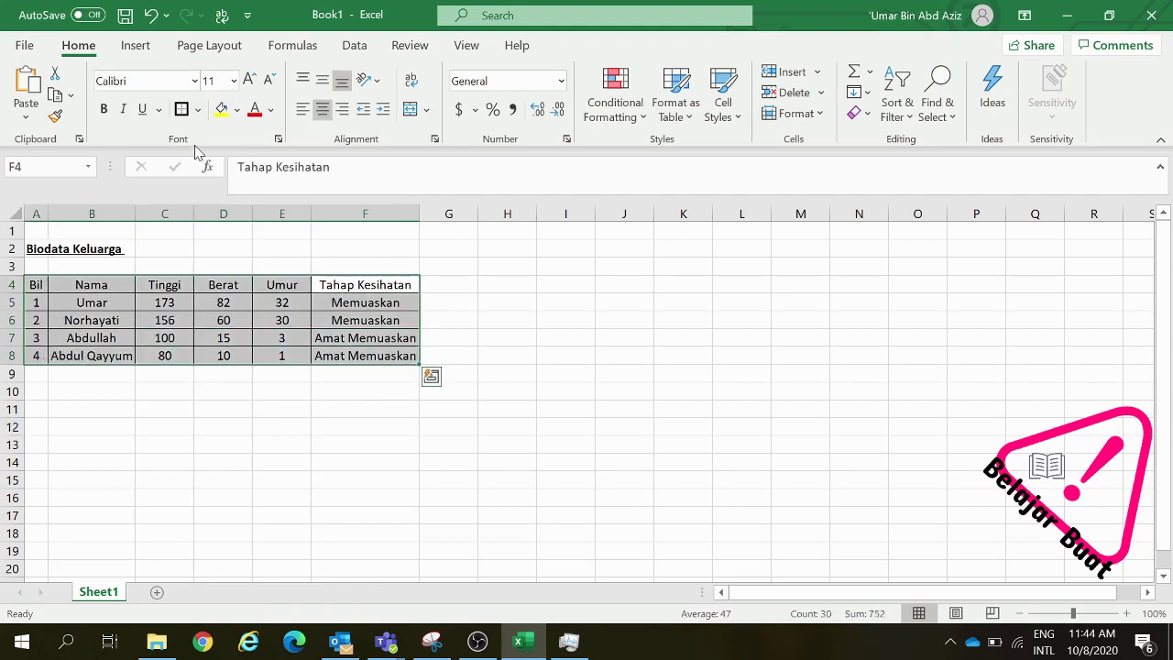
# Add a double bottom border, then clear all borders from A4:F8
pyautogui.click(198, 109)
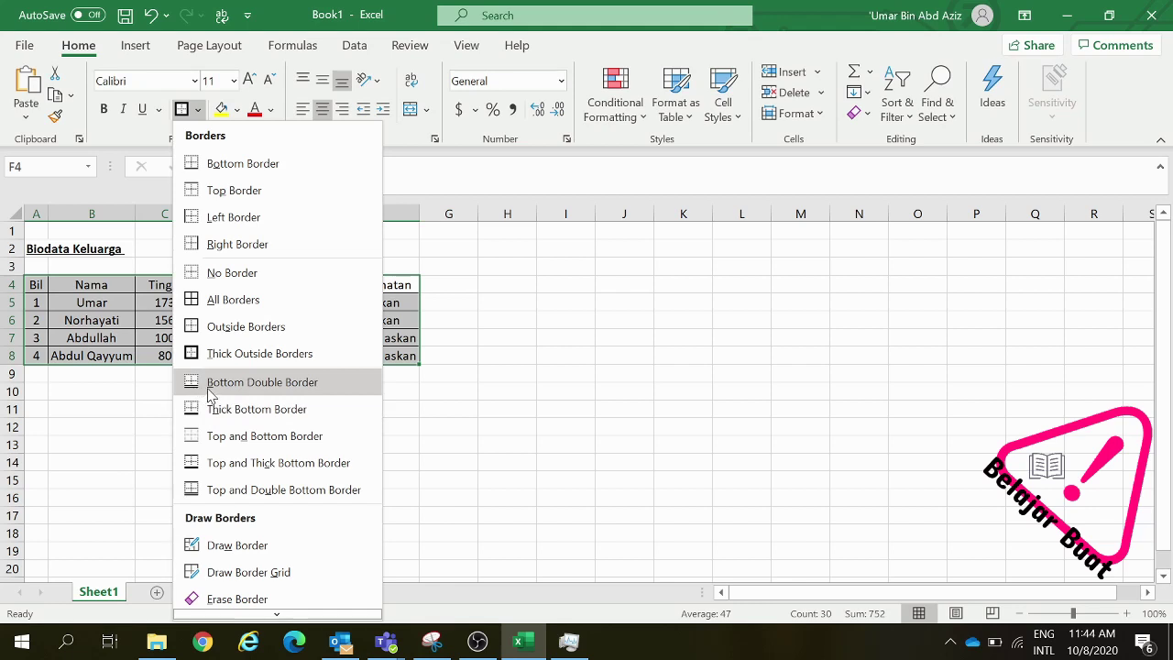
pyautogui.click(209, 392)
pyautogui.click(180, 389)
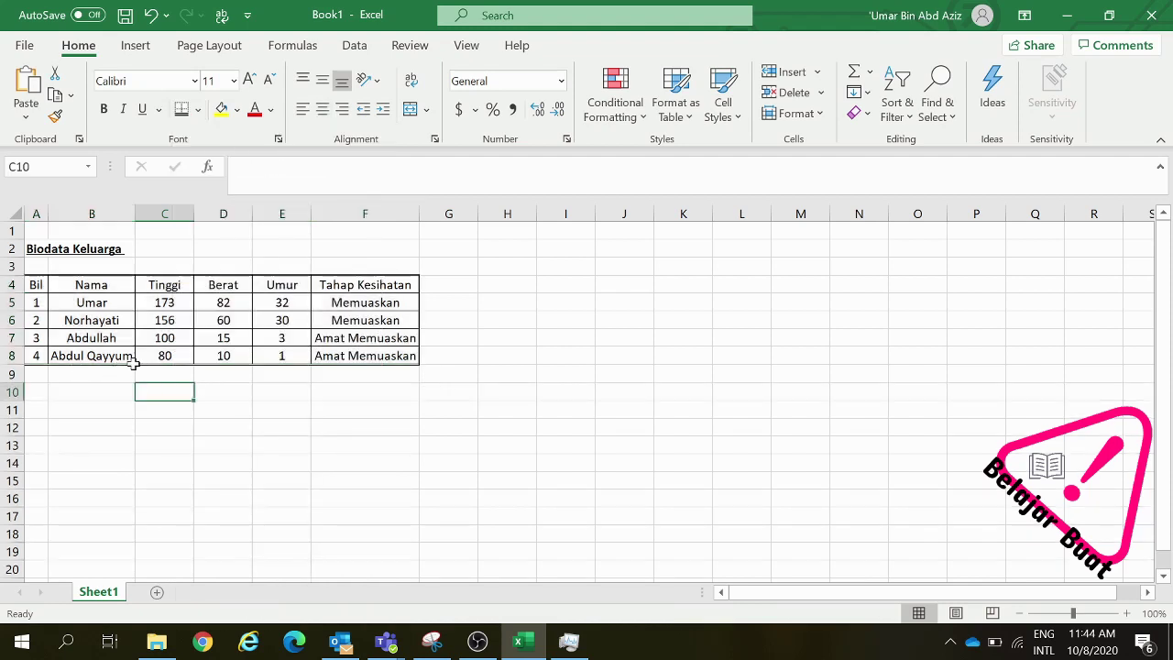
pyautogui.moveTo(379, 288); pyautogui.dragTo(36, 354)
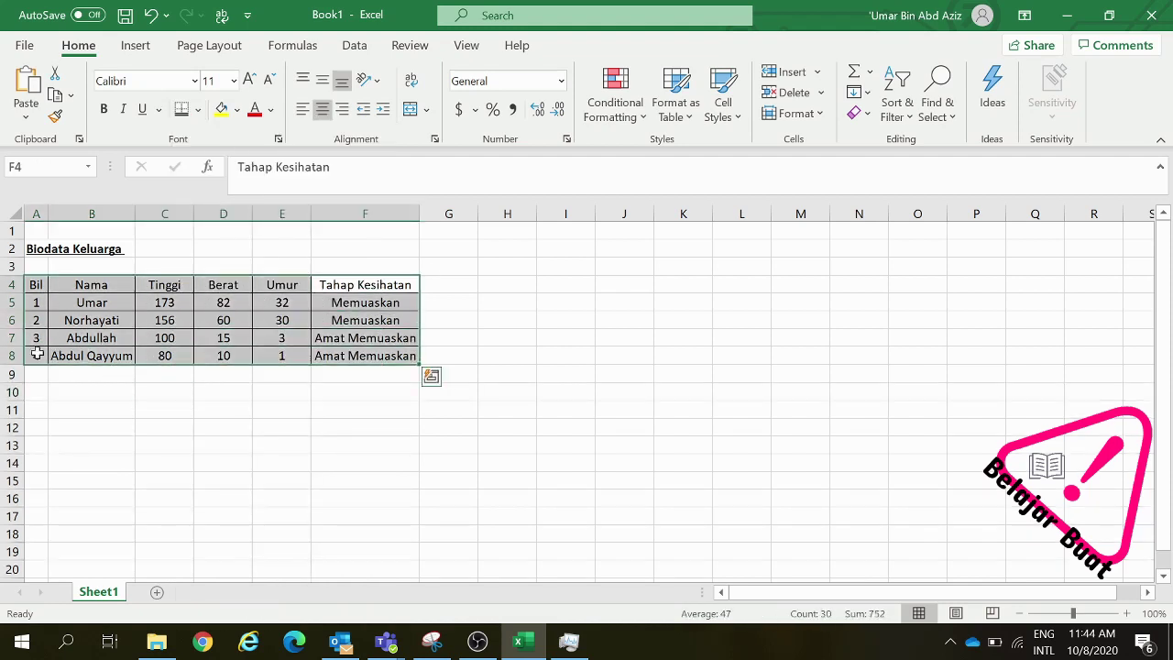
pyautogui.click(197, 109)
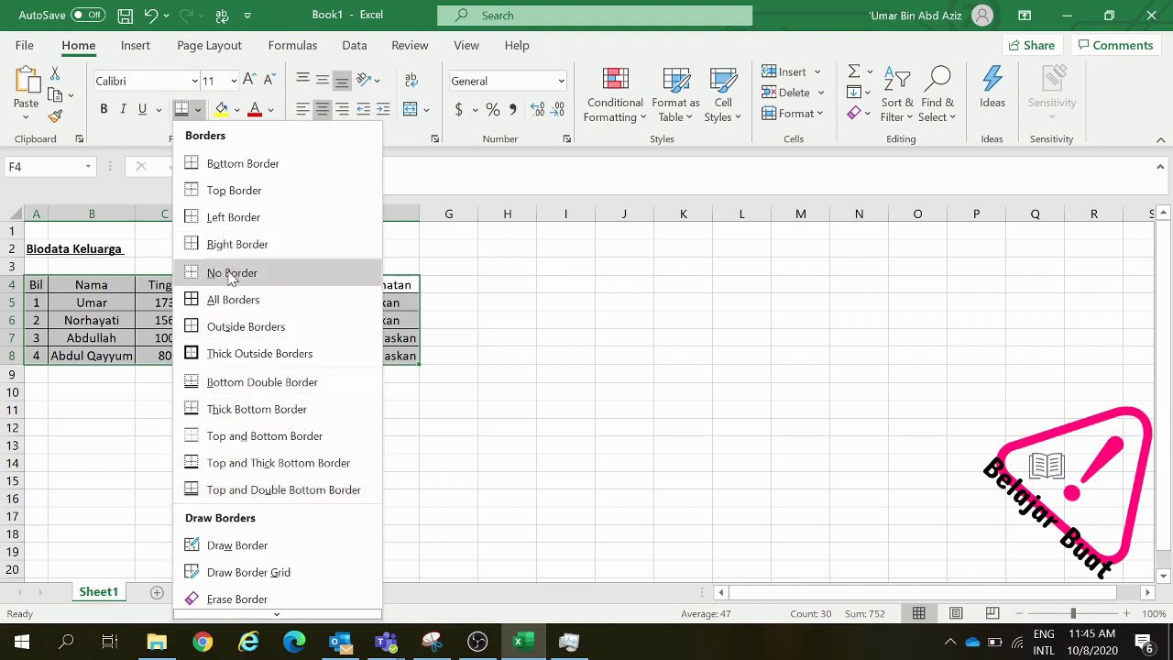
pyautogui.click(230, 275)
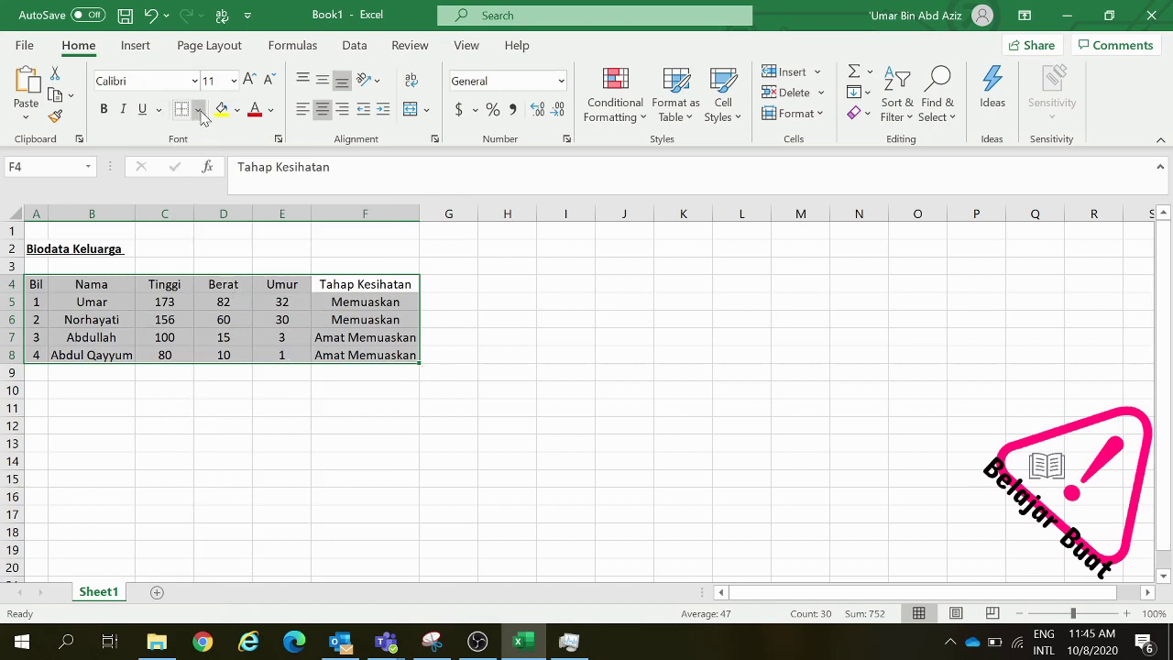
# Hand-draw a line under row 3, then draw grid borders over the whole table
pyautogui.click(198, 109)
pyautogui.scroll(-2, 243, 431)
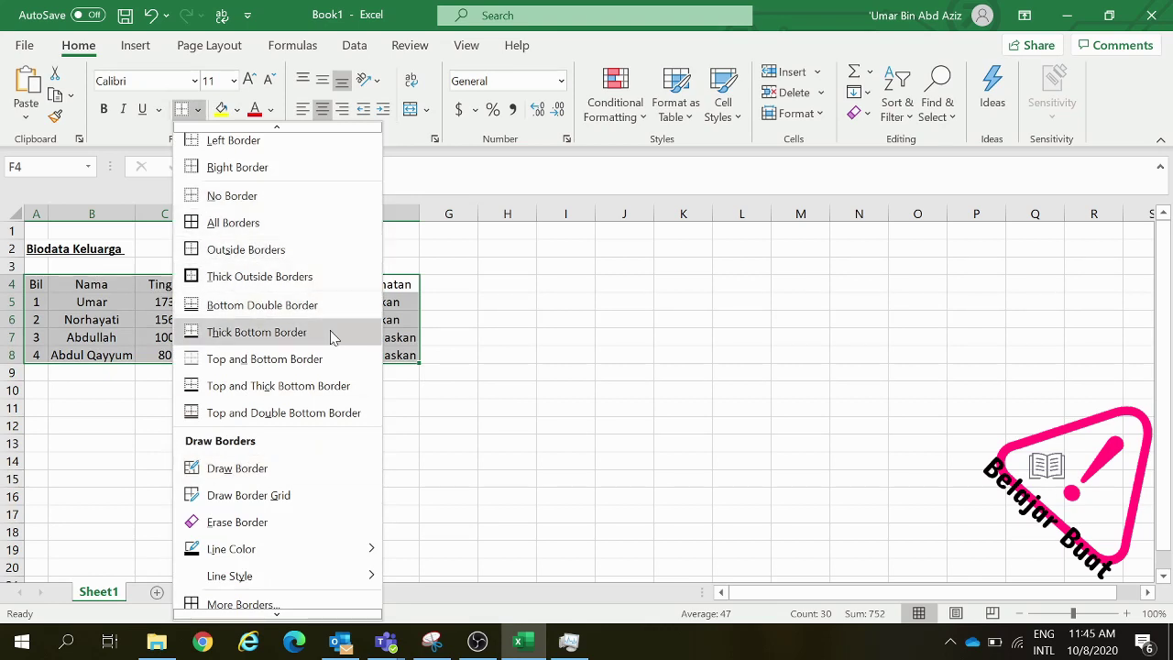
pyautogui.click(222, 471)
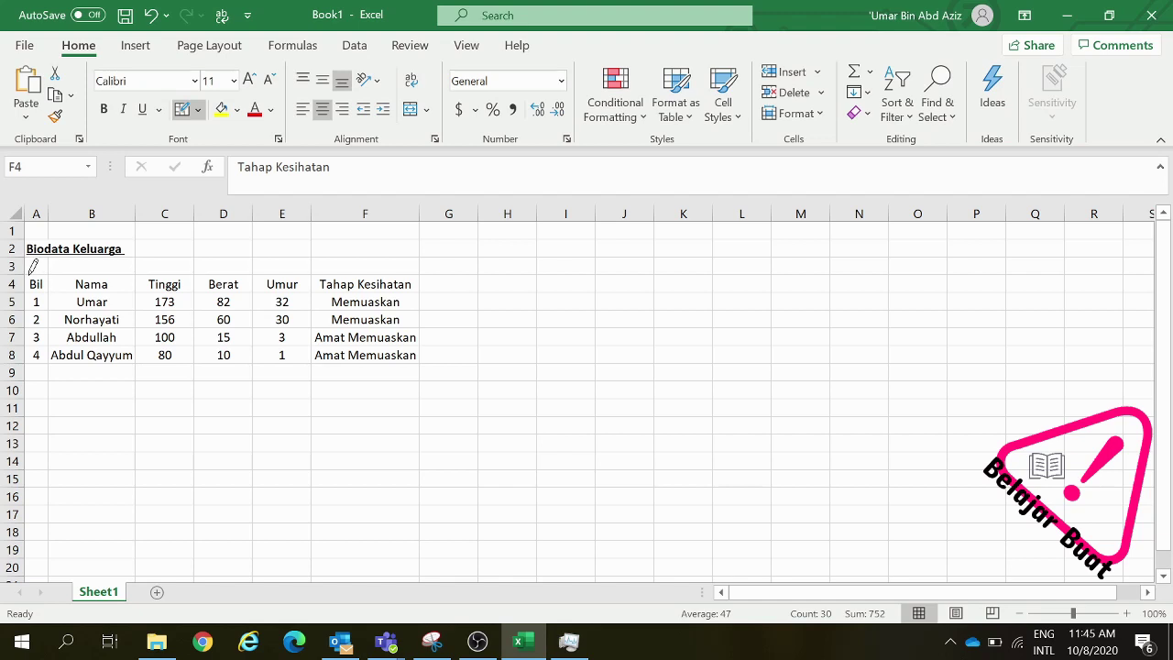
pyautogui.moveTo(31, 272)
pyautogui.mouseDown()
pyautogui.moveTo(380, 265)
pyautogui.moveTo(401, 354)
pyautogui.moveTo(392, 281)
pyautogui.moveTo(46, 285)
pyautogui.moveTo(381, 275)
pyautogui.mouseUp()
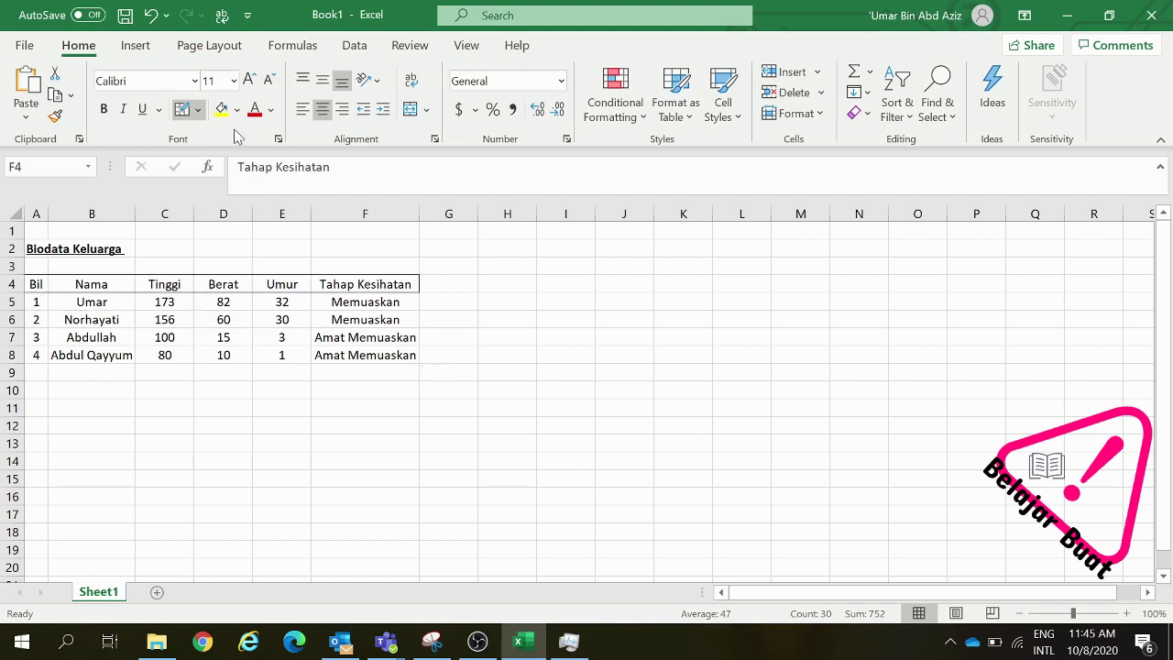
pyautogui.click(198, 110)
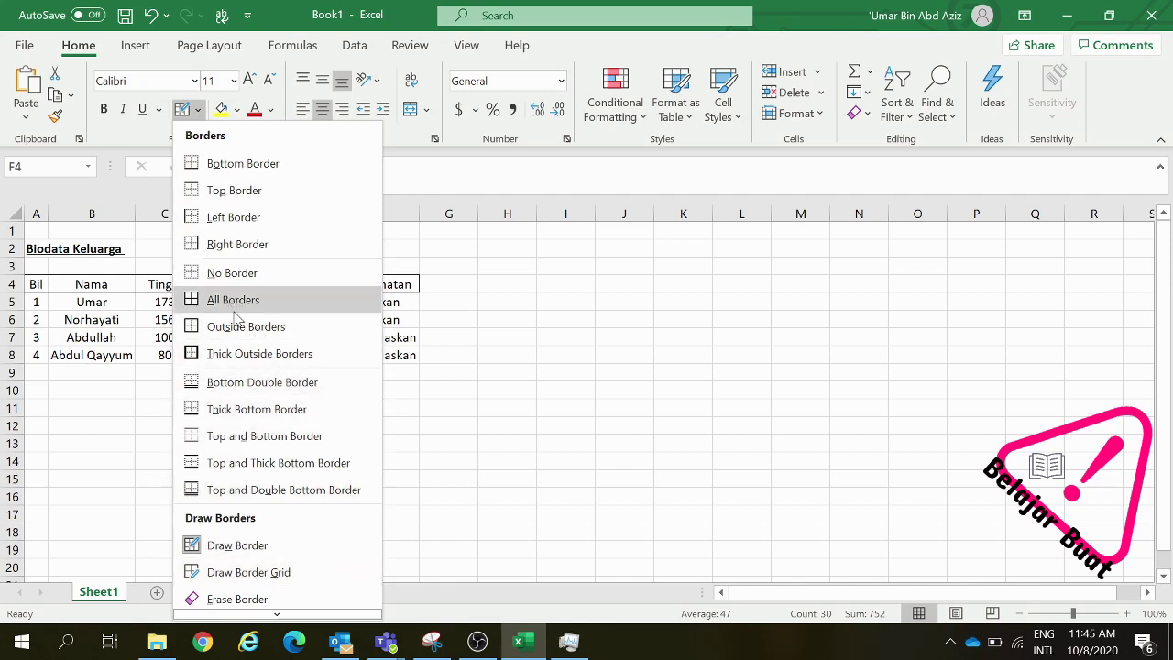
pyautogui.click(251, 576)
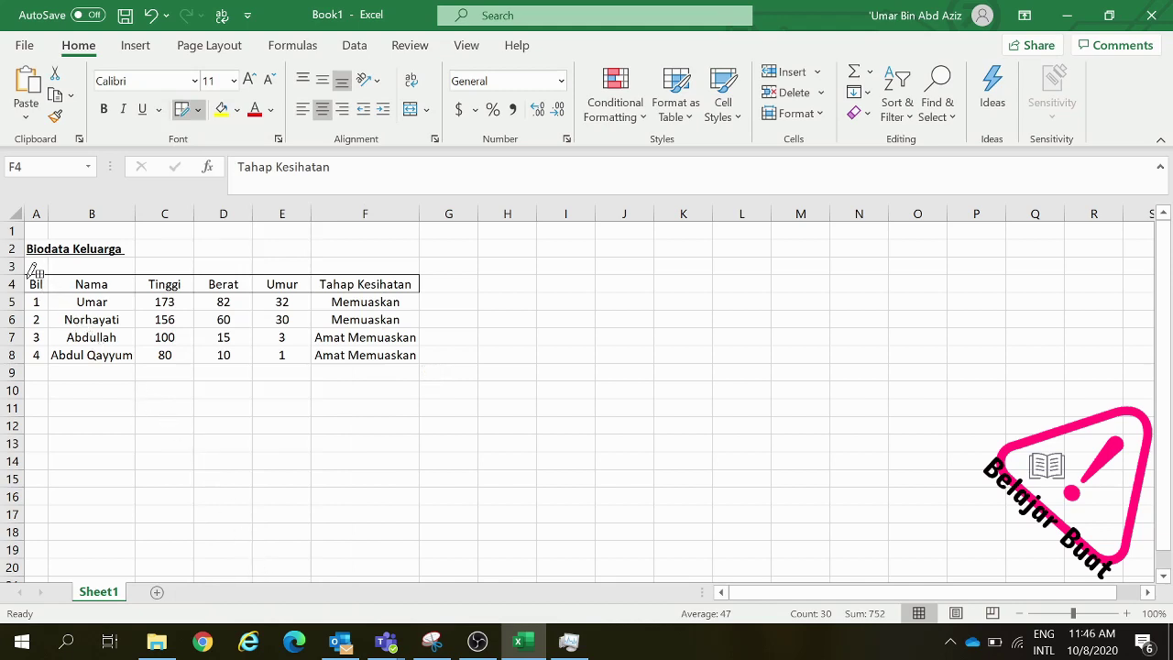
pyautogui.moveTo(34, 272)
pyautogui.mouseDown()
pyautogui.moveTo(117, 320)
pyautogui.moveTo(230, 351)
pyautogui.moveTo(291, 362)
pyautogui.moveTo(390, 351)
pyautogui.mouseUp()
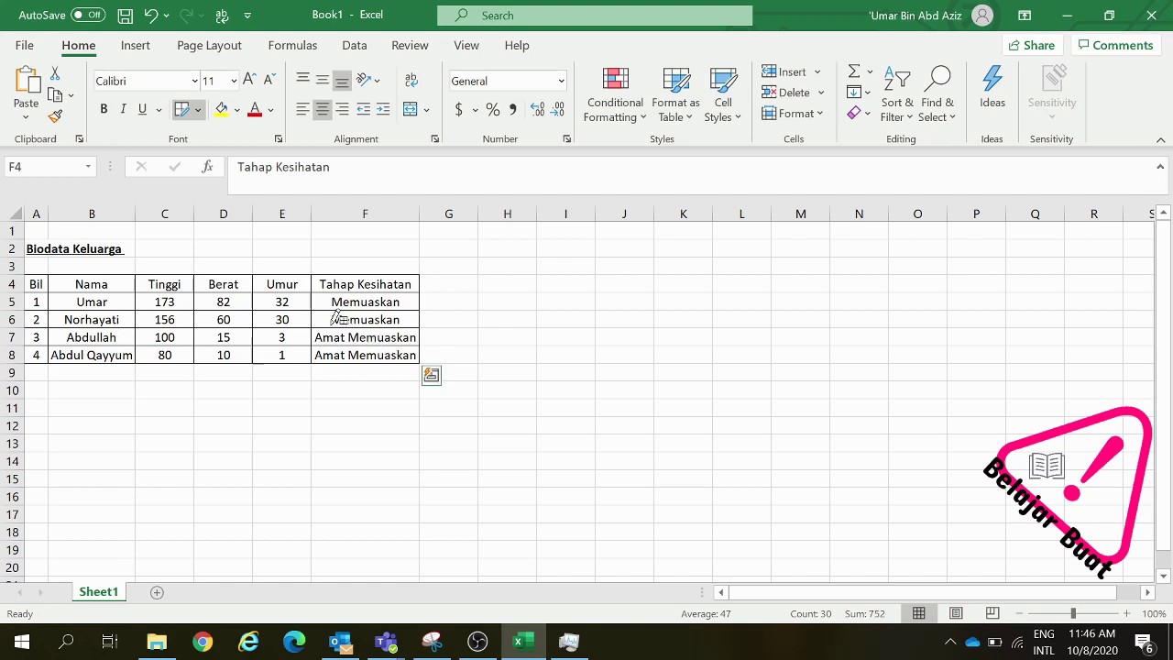
# Wipe the hand-drawn lines off A4:F8 with Erase Border, starting above Nama
pyautogui.click(199, 110)
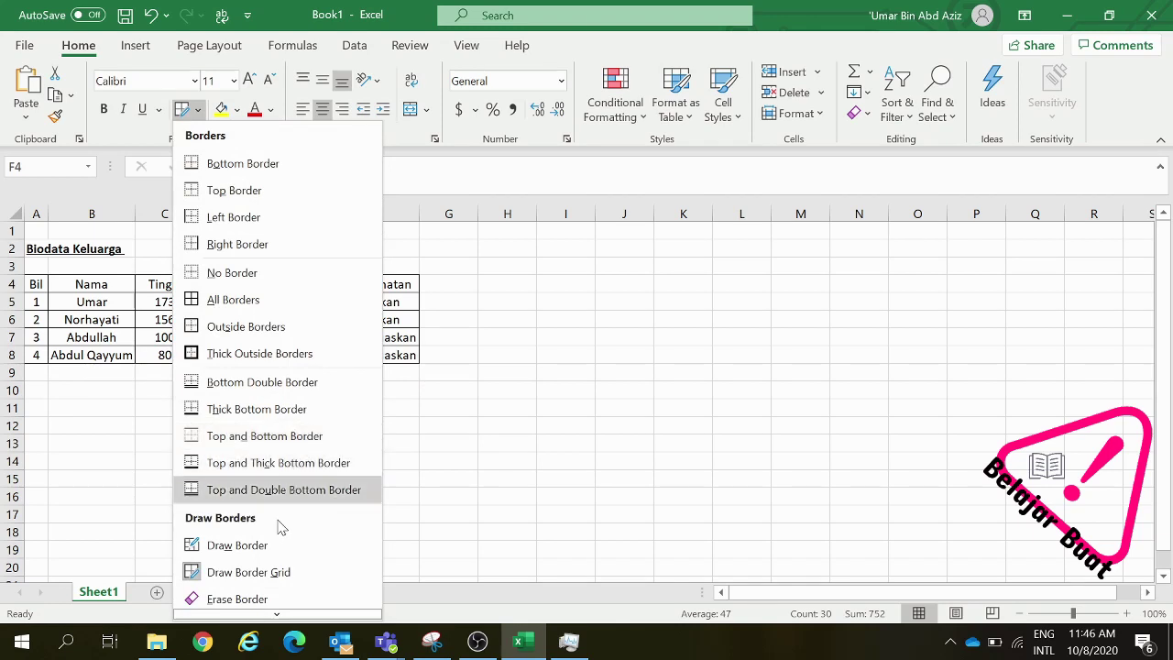
pyautogui.scroll(-1, 275, 542)
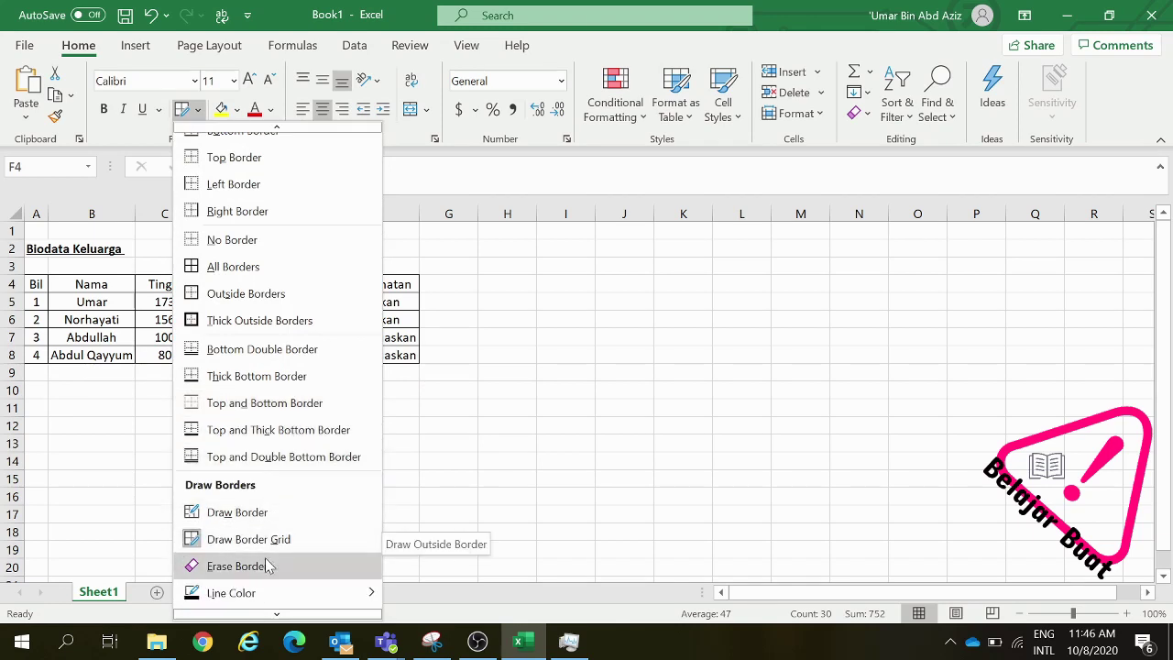
pyautogui.scroll(1, 215, 366)
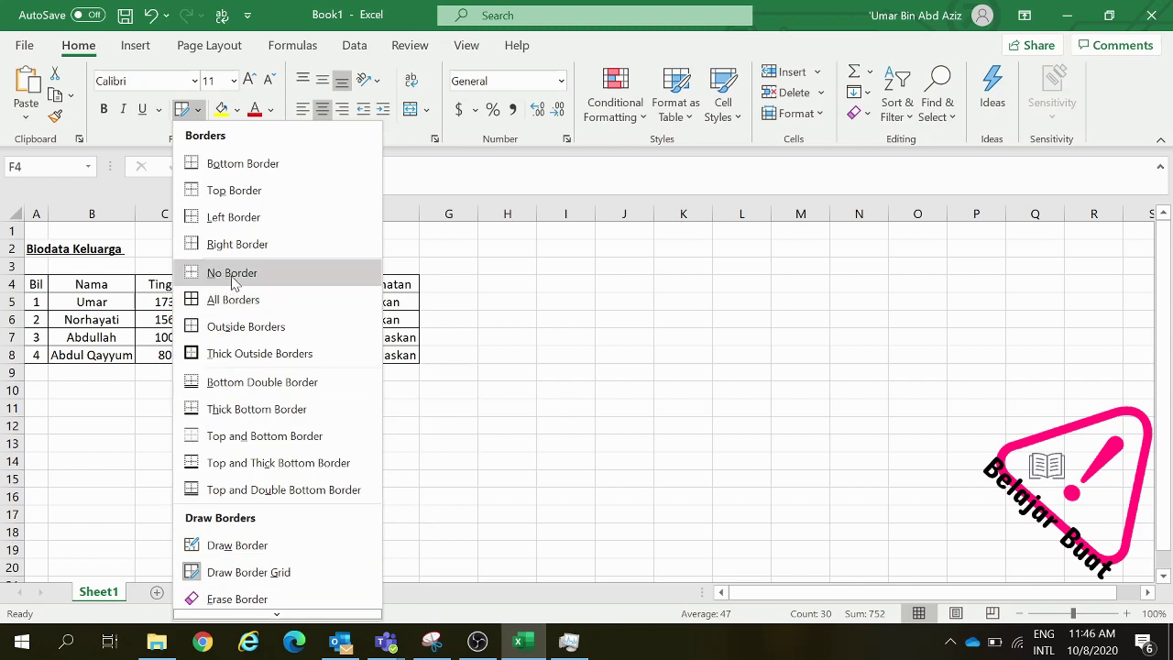
pyautogui.scroll(-3, 233, 284)
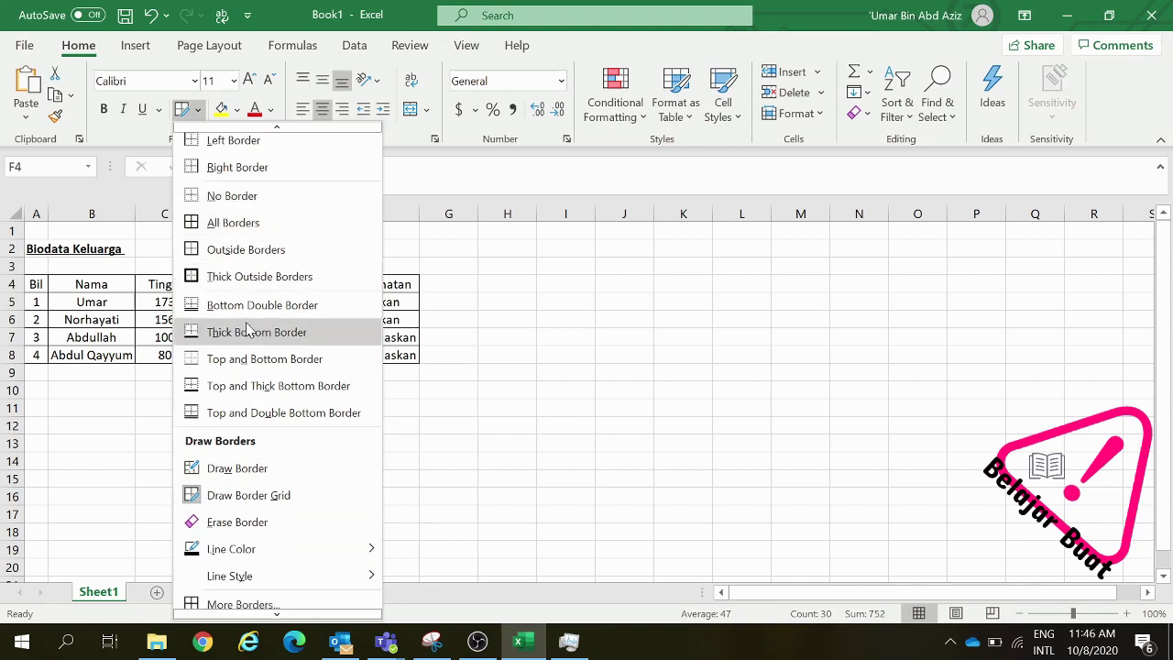
pyautogui.click(232, 526)
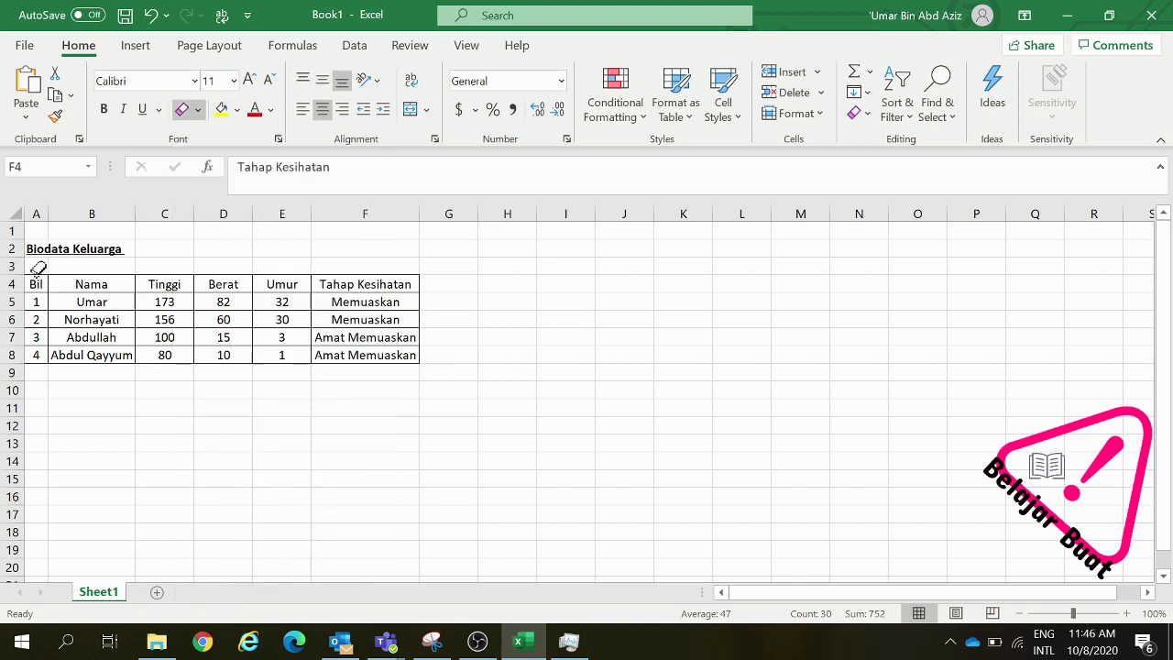
pyautogui.click(83, 273)
pyautogui.moveTo(37, 261)
pyautogui.mouseDown()
pyautogui.moveTo(86, 339)
pyautogui.moveTo(186, 357)
pyautogui.moveTo(454, 359)
pyautogui.mouseUp()
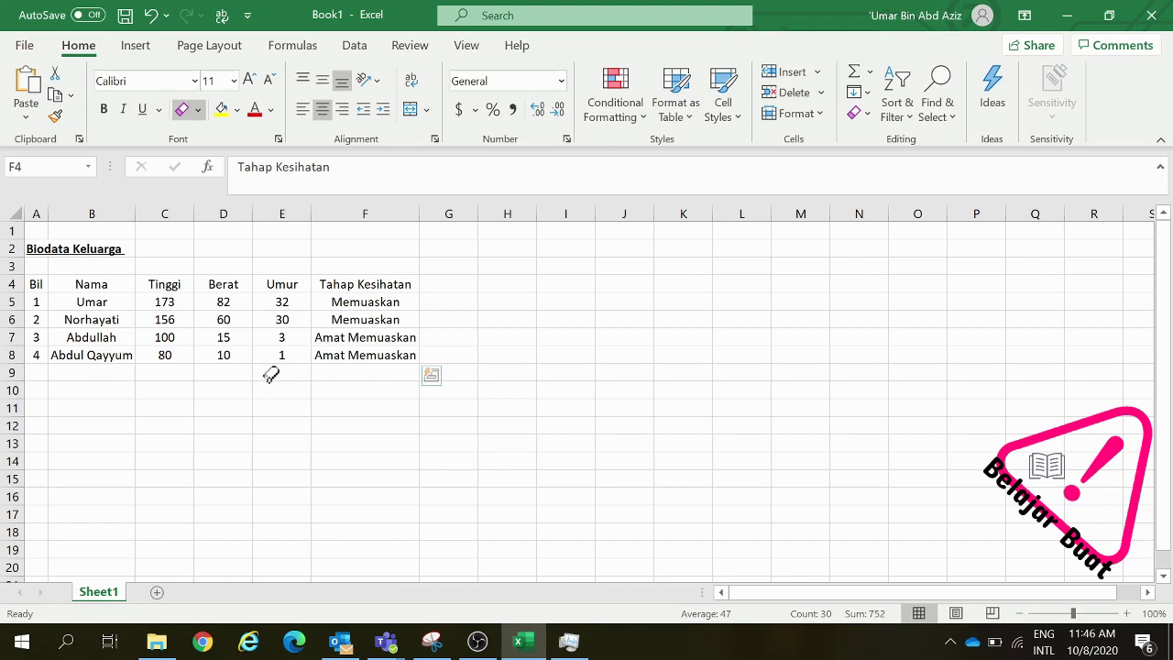
pyautogui.click(271, 374)
pyautogui.click(283, 403)
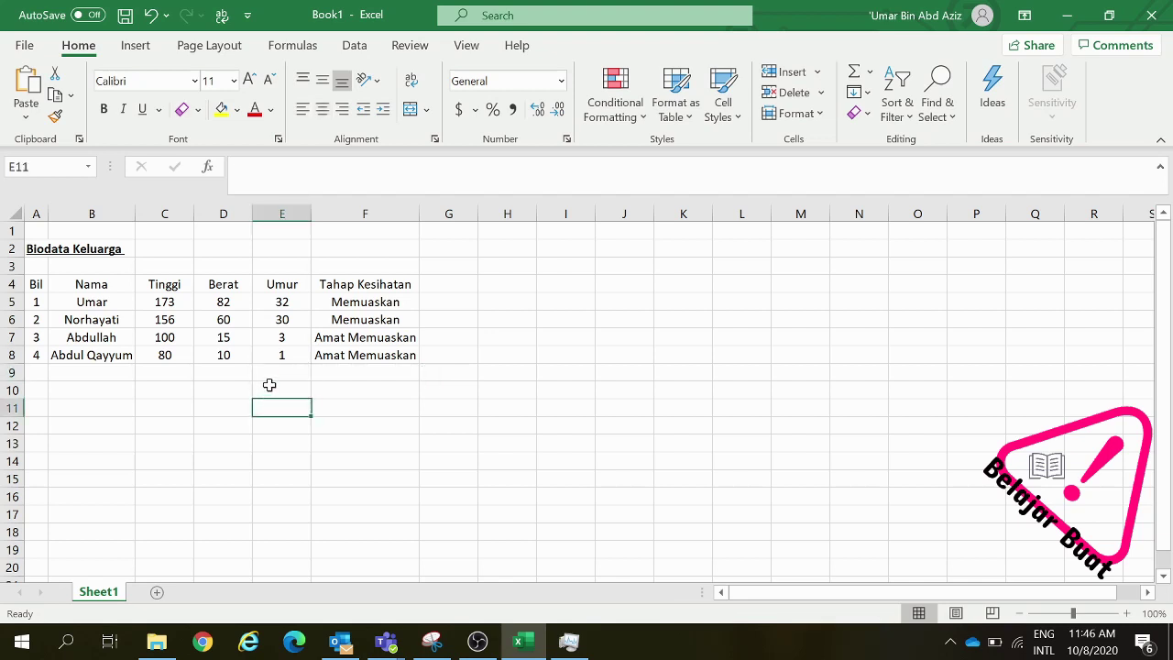
# Turn the Erase Border tool off and close the Borders menu
pyautogui.click(182, 109)
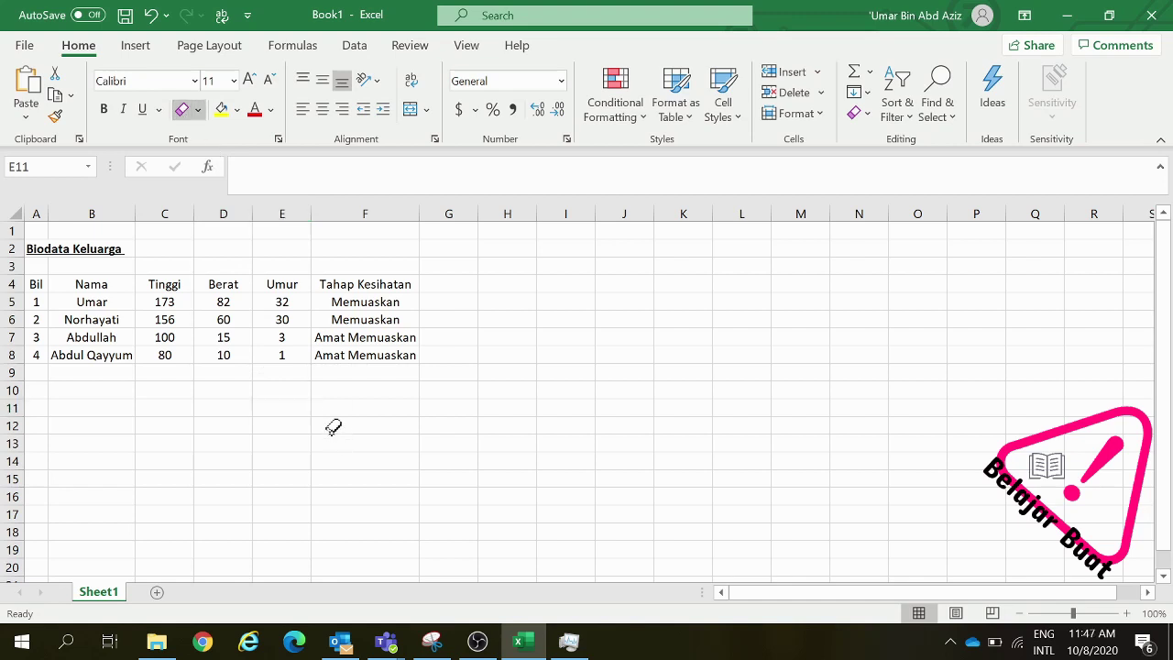
pyautogui.click(198, 110)
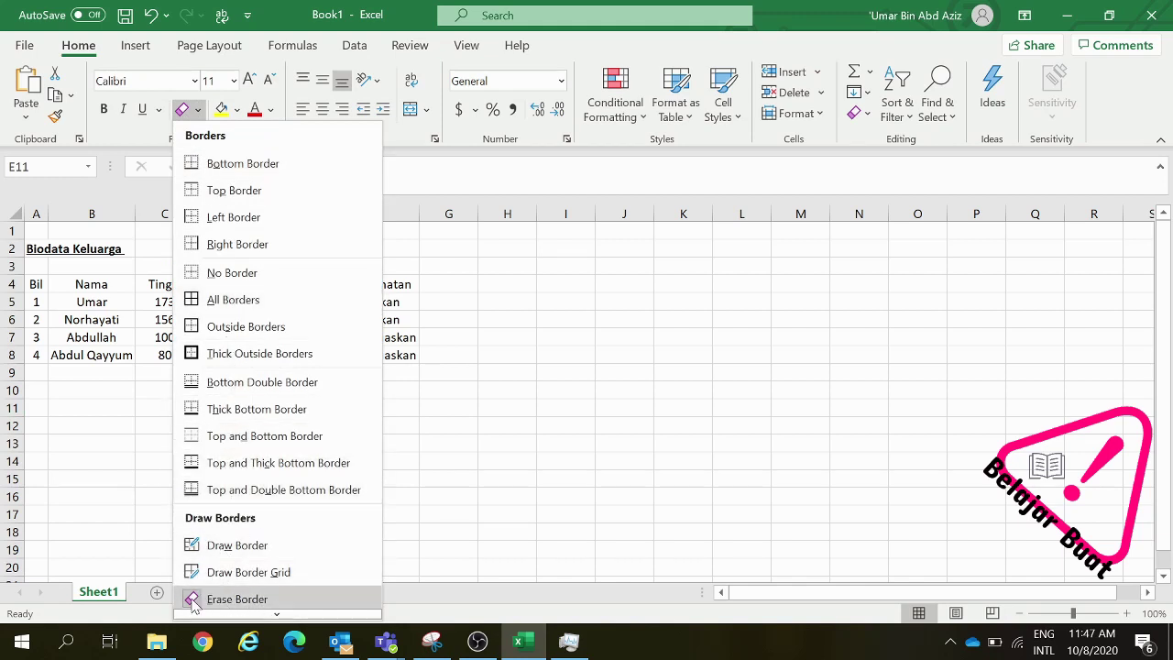
pyautogui.click(220, 599)
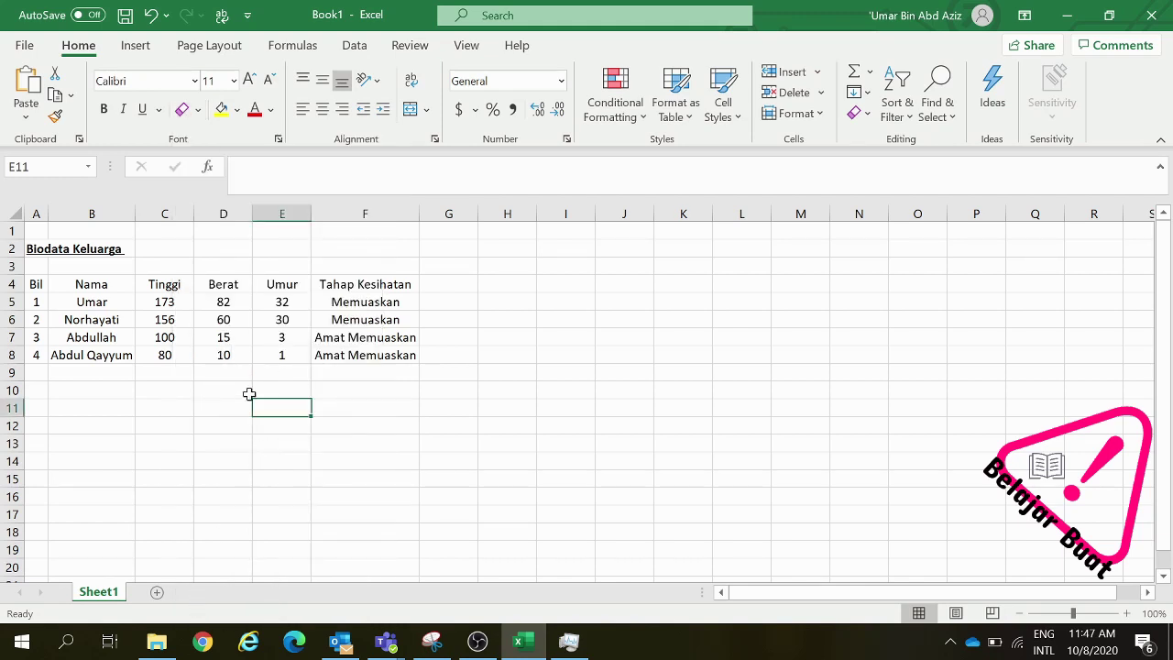
pyautogui.click(197, 109)
pyautogui.scroll(-3, 257, 463)
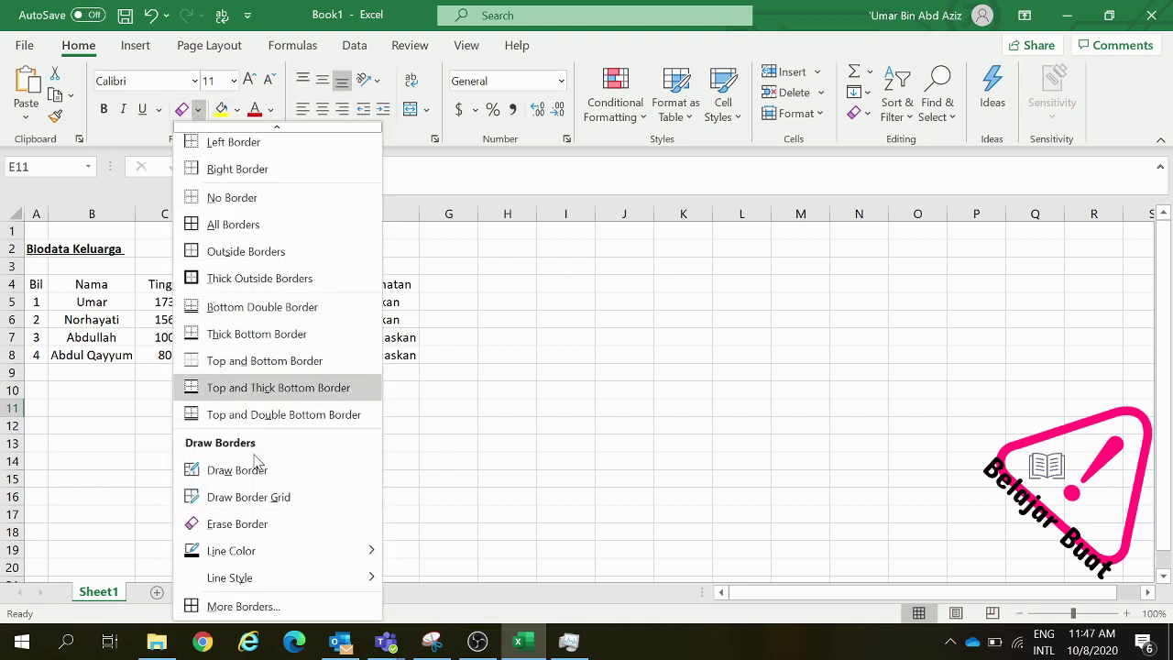
pyautogui.moveTo(328, 553)
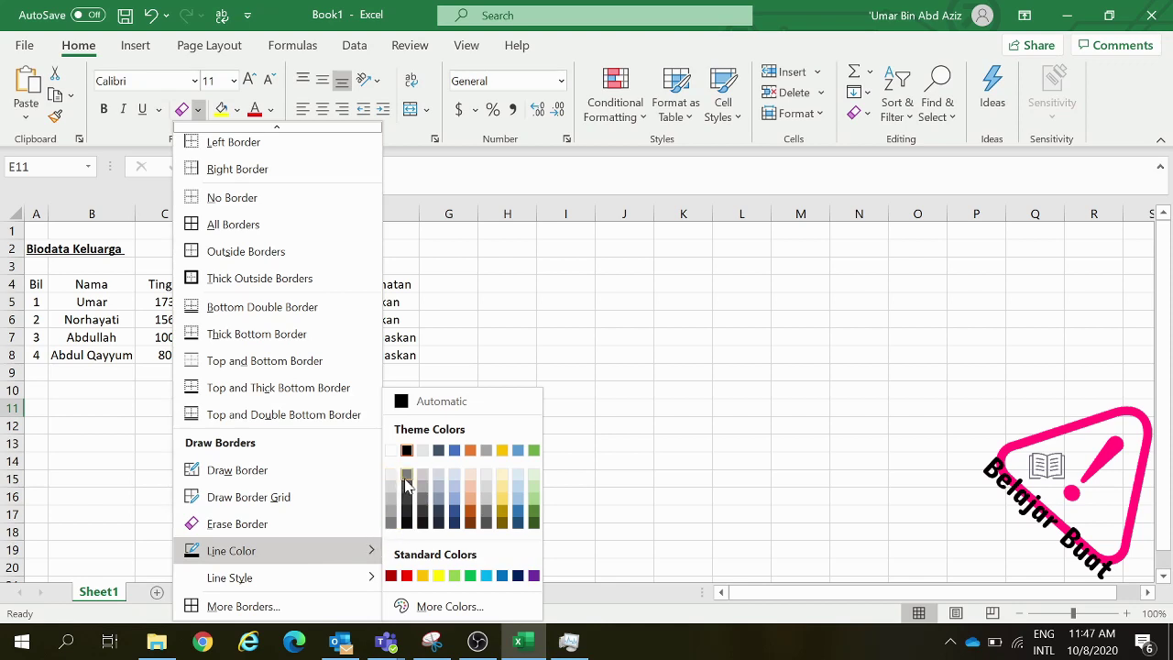
pyautogui.click(112, 349)
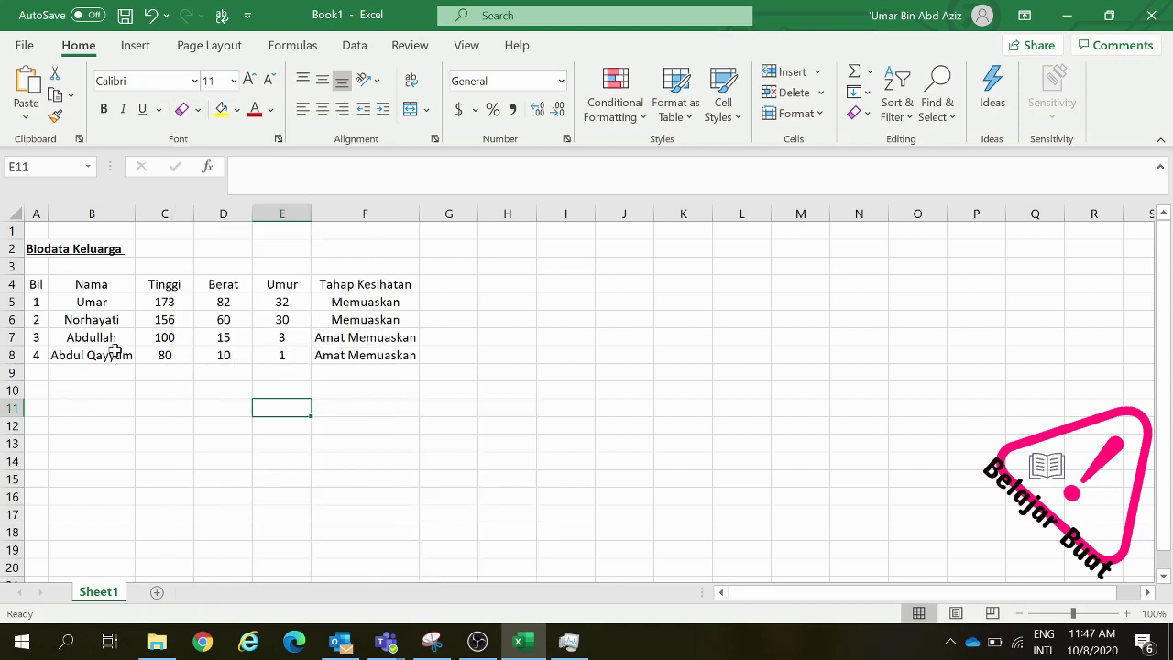
# With the table selected, set the border Line Color to Red
pyautogui.moveTo(37, 282); pyautogui.dragTo(427, 372)
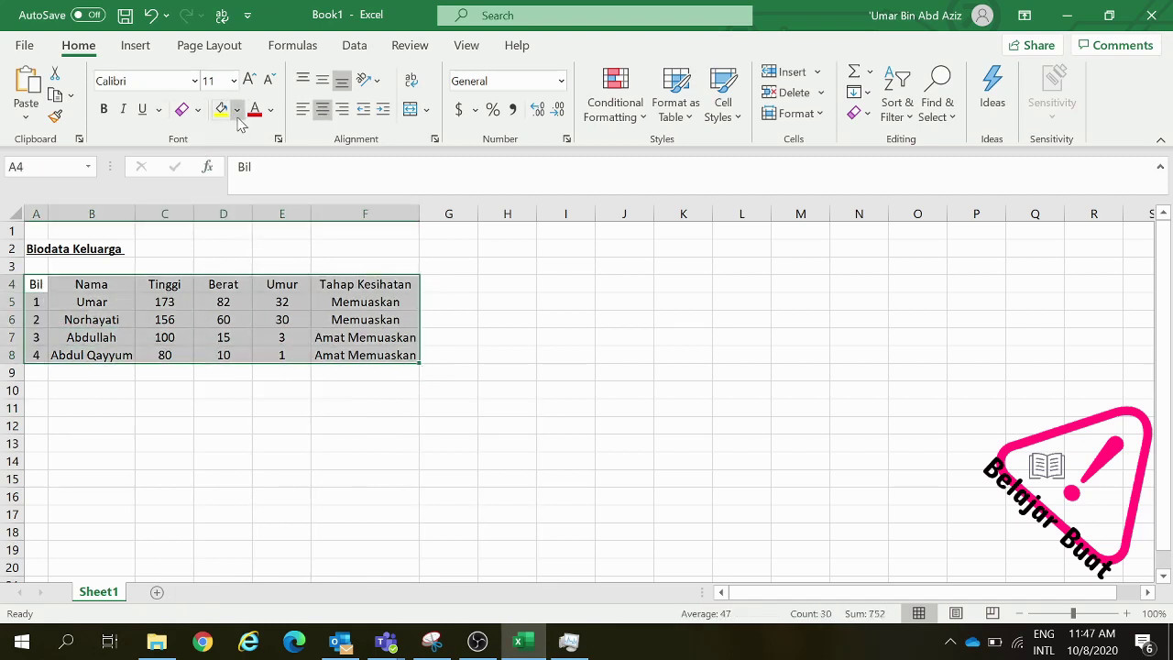
pyautogui.click(197, 110)
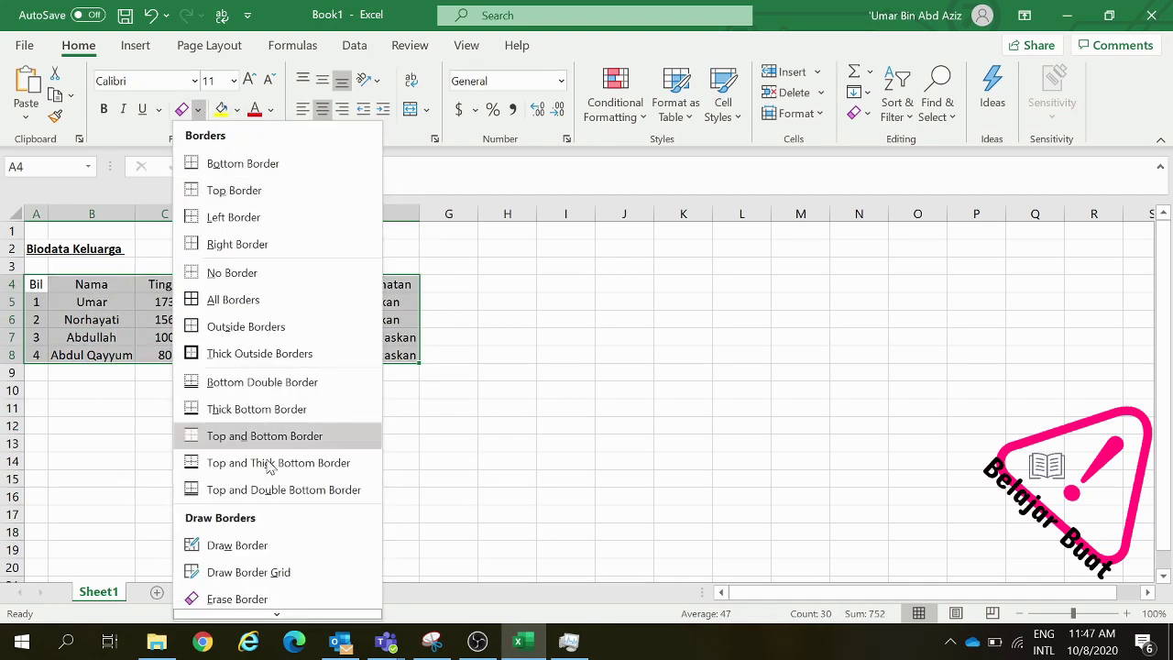
pyautogui.scroll(-1, 288, 513)
pyautogui.moveTo(288, 554)
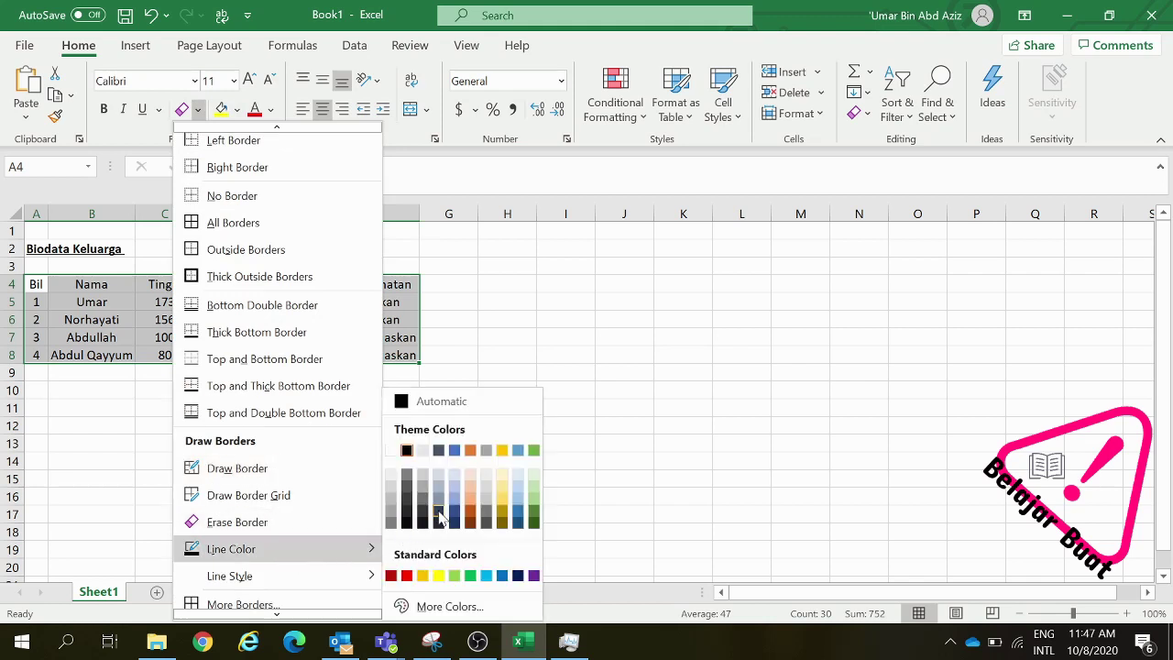
pyautogui.click(408, 576)
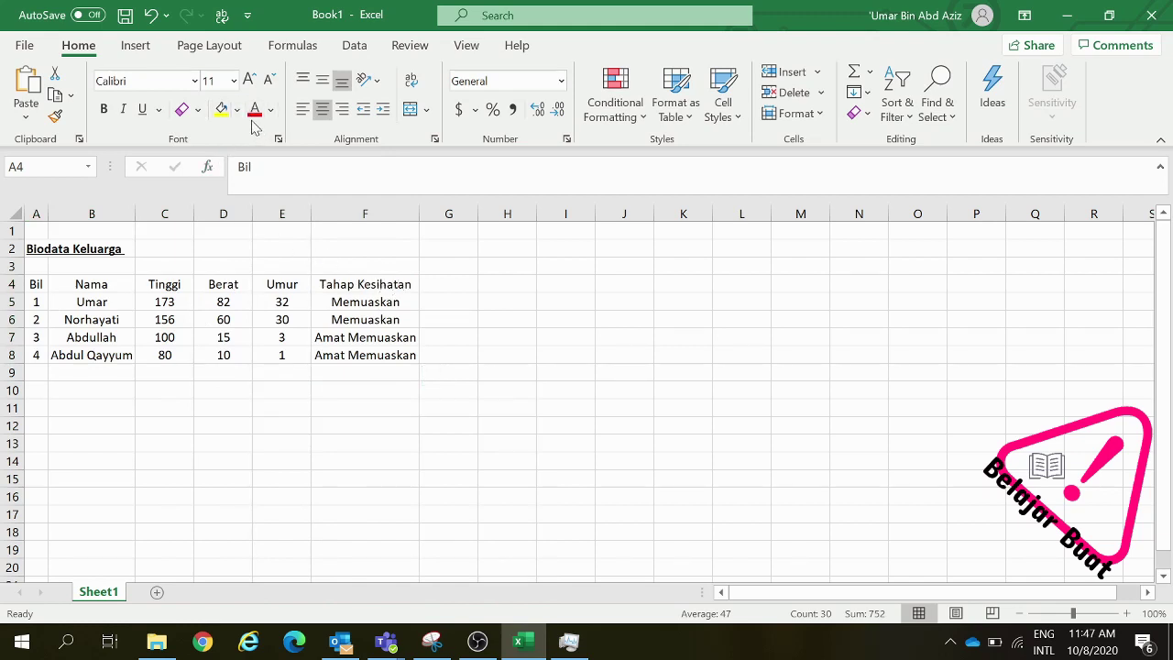
# Apply red All Borders to every cell of A4:F8, discarding a stray line under F5
pyautogui.click(327, 310)
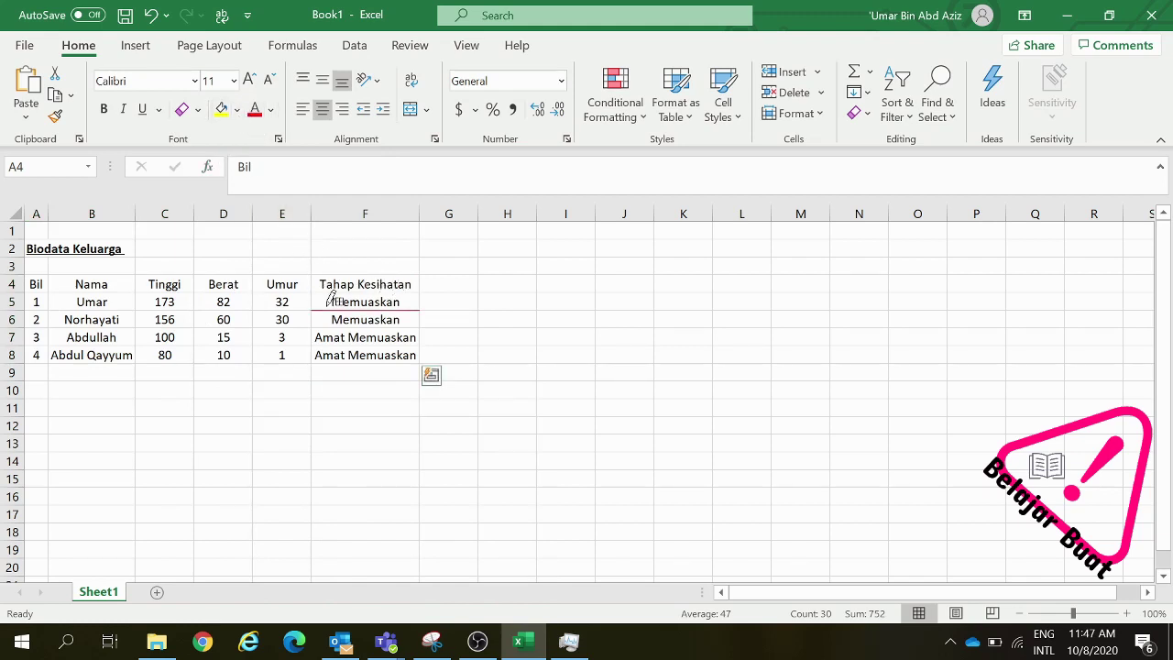
pyautogui.press('Escape')
pyautogui.click(312, 304)
pyautogui.moveTo(361, 280)
pyautogui.mouseDown()
pyautogui.moveTo(344, 315)
pyautogui.moveTo(63, 337)
pyautogui.moveTo(42, 353)
pyautogui.mouseUp()
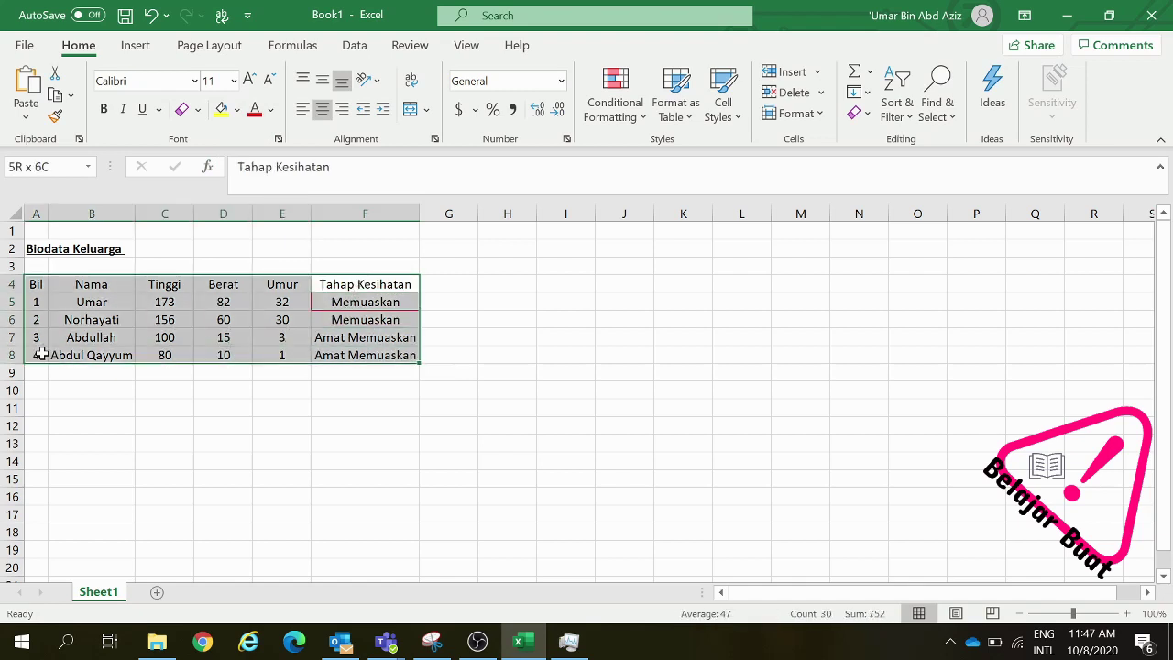
pyautogui.click(198, 110)
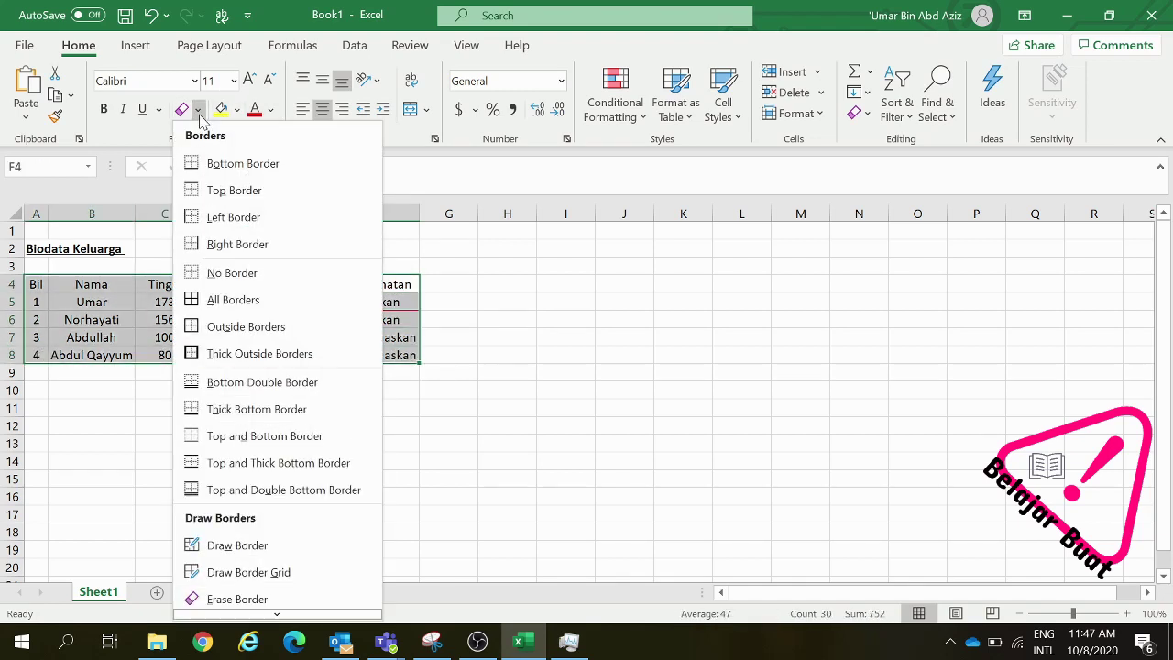
pyautogui.click(217, 303)
pyautogui.click(247, 323)
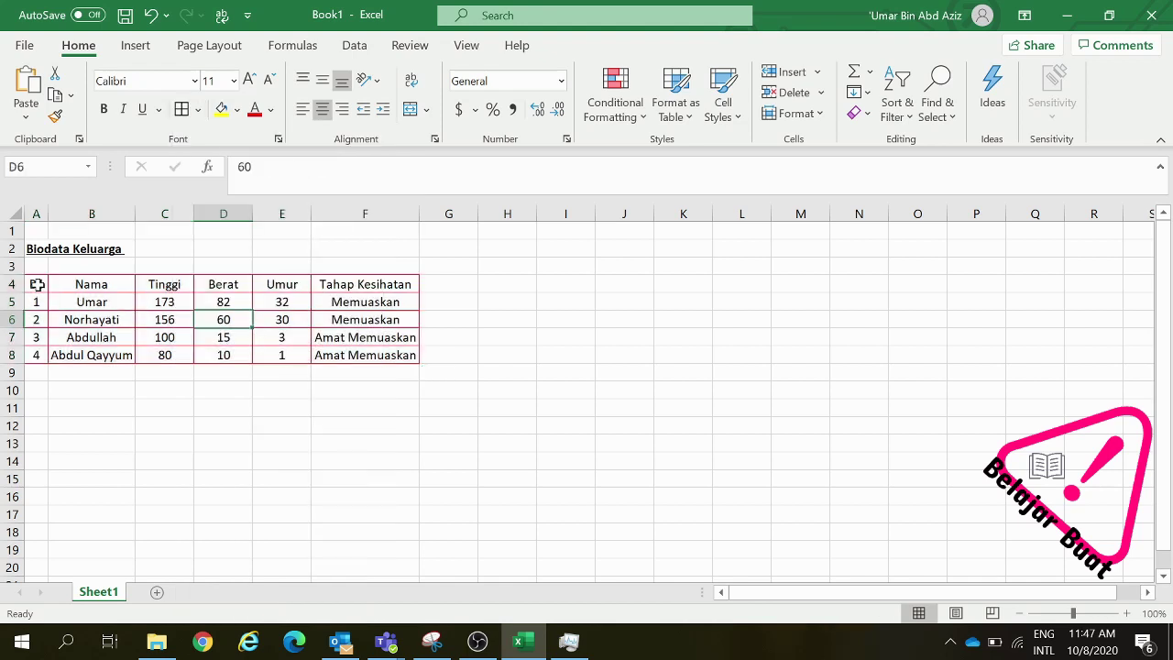
pyautogui.moveTo(37, 284); pyautogui.dragTo(368, 354)
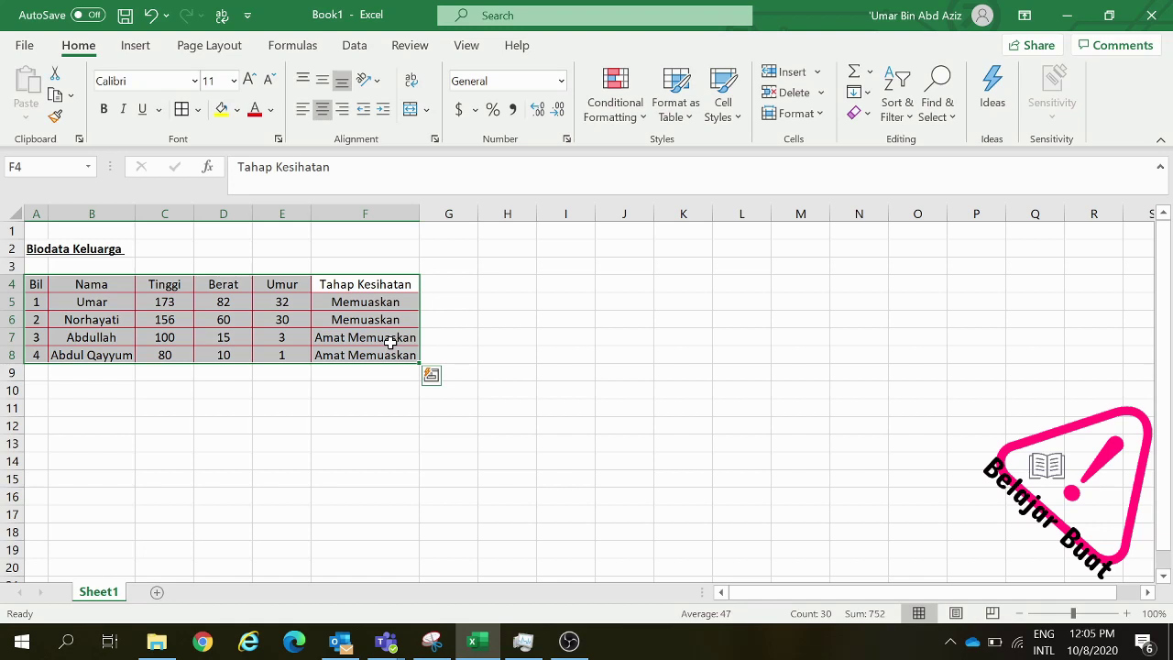
# Select the two Memuaskan cells F5:F6 and bring up the Merge & Center dropdown
pyautogui.click(394, 301)
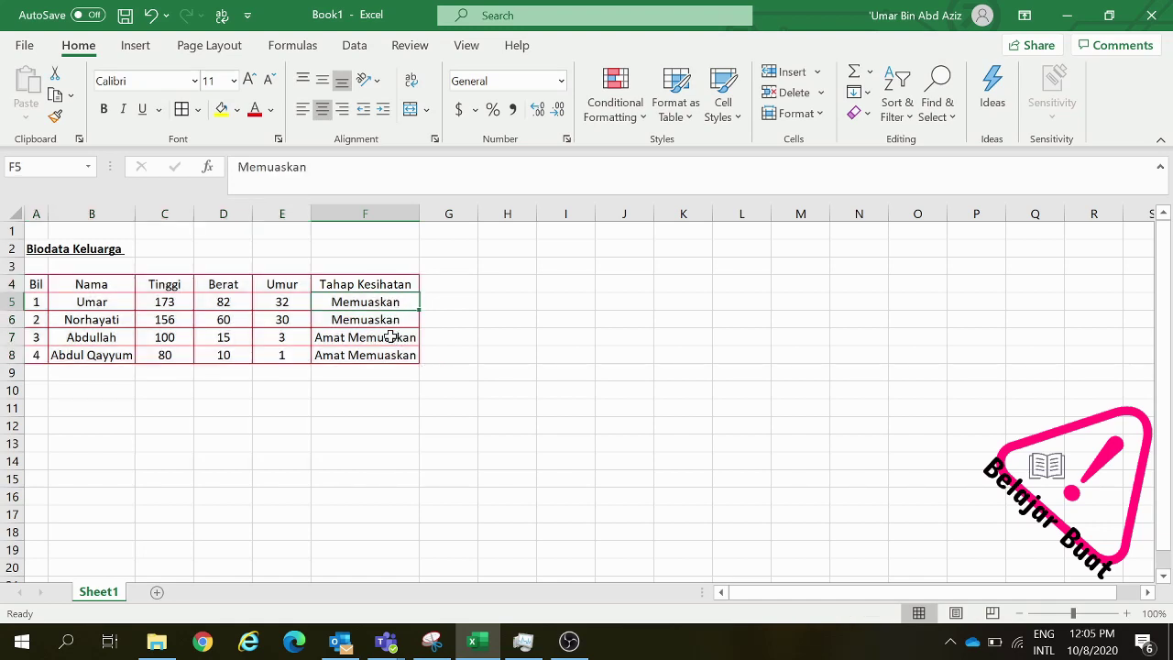
pyautogui.moveTo(391, 338); pyautogui.dragTo(389, 354)
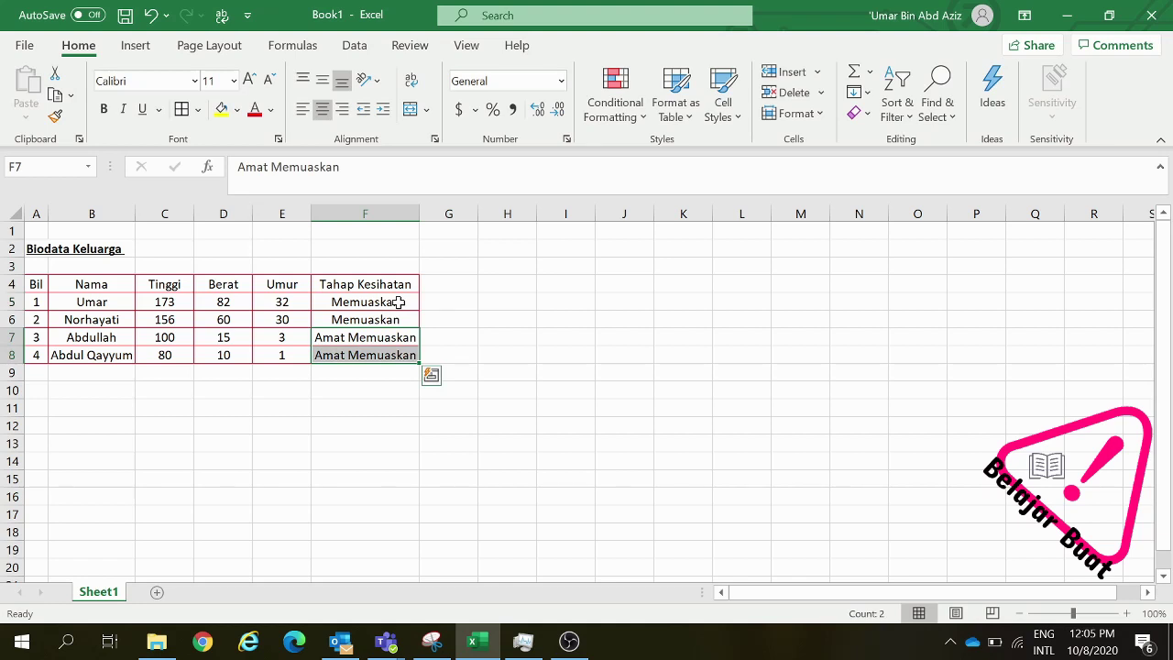
pyautogui.click(398, 302)
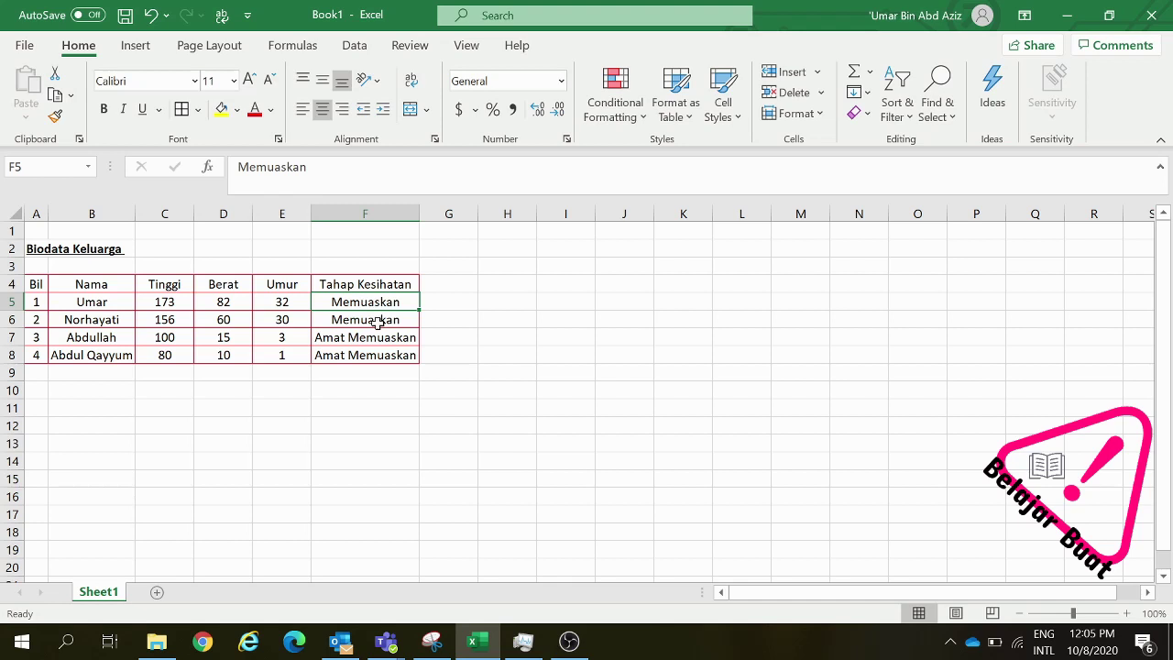
pyautogui.click(377, 321)
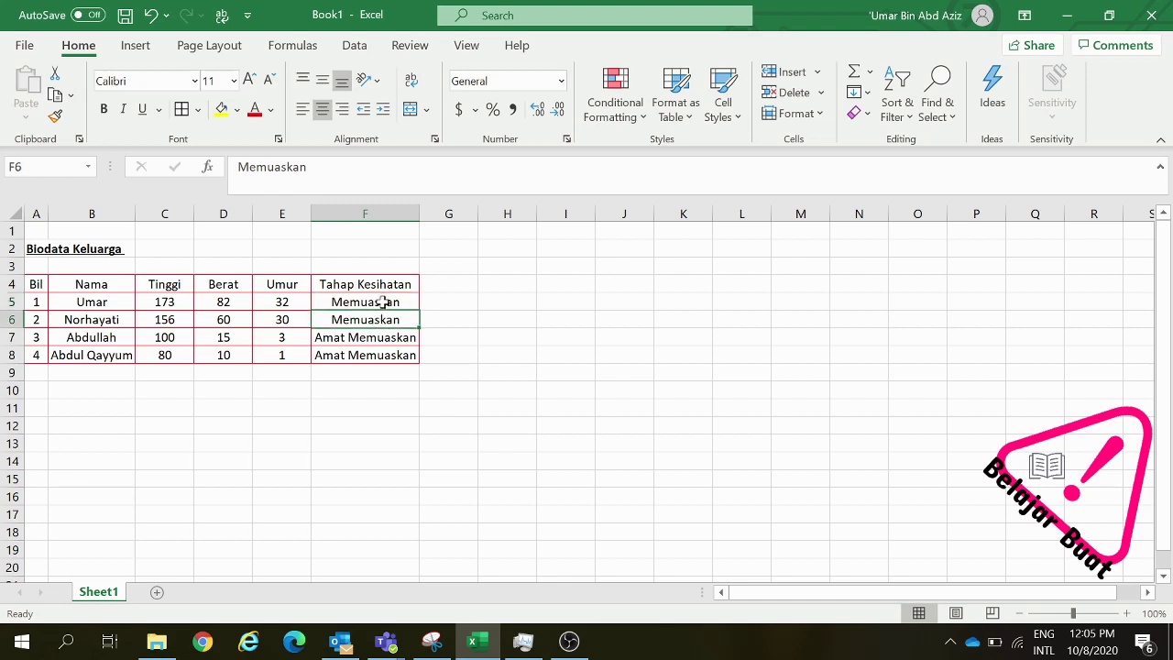
pyautogui.click(383, 302)
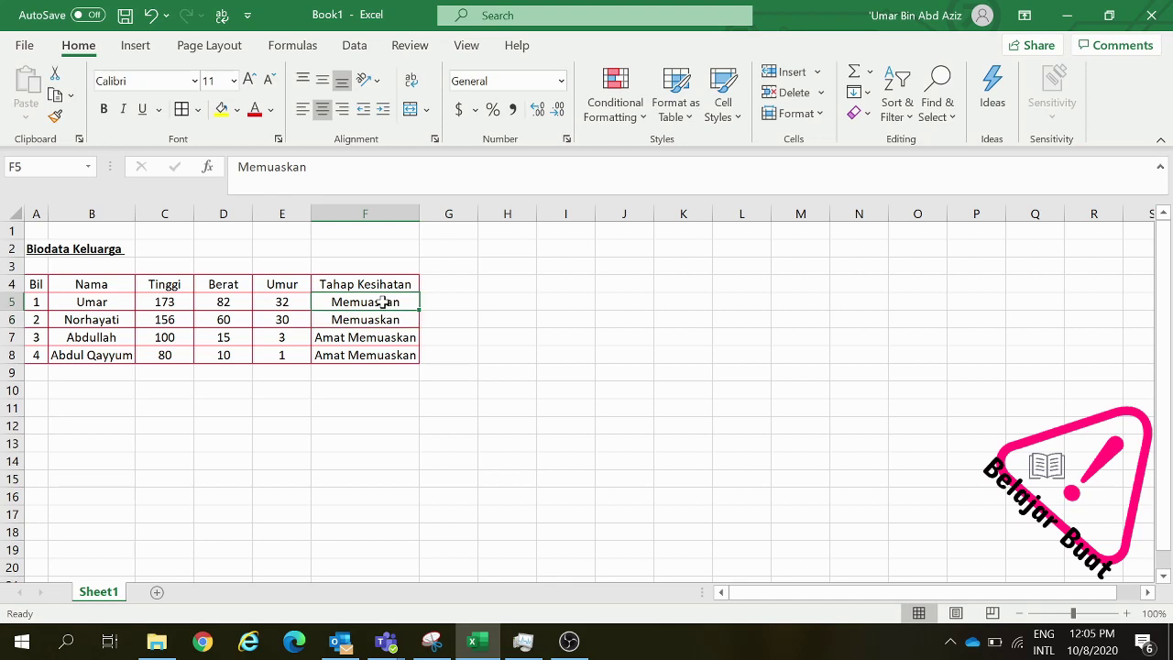
pyautogui.moveTo(383, 302); pyautogui.dragTo(381, 319)
pyautogui.click(382, 301)
pyautogui.moveTo(382, 301); pyautogui.dragTo(381, 319)
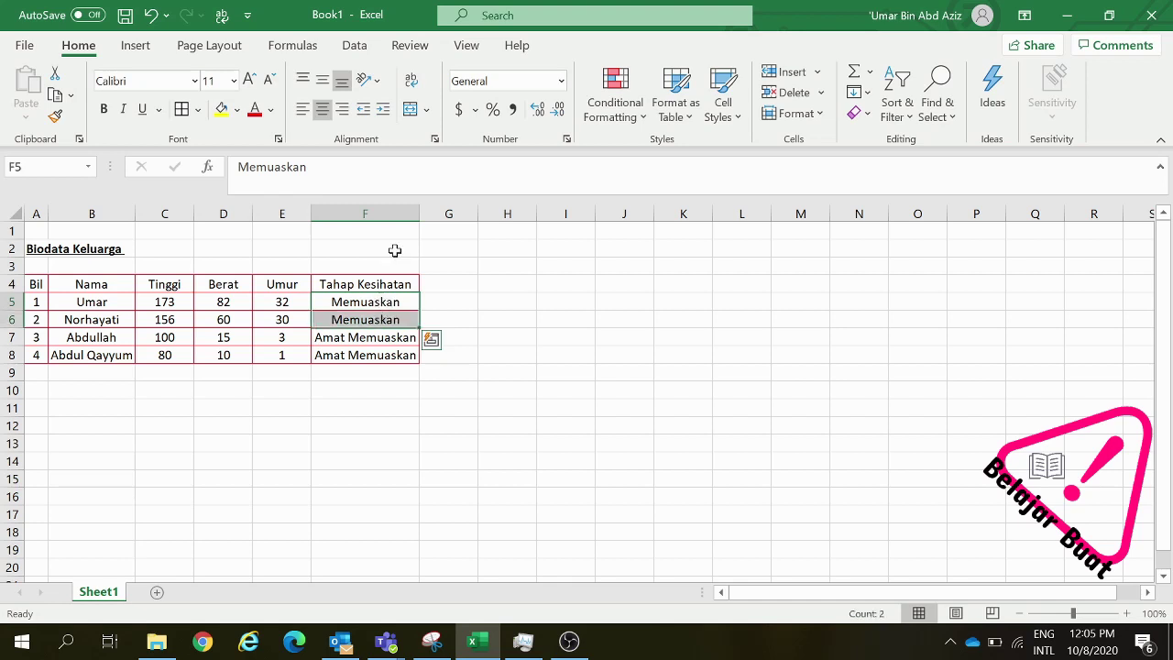
pyautogui.click(428, 115)
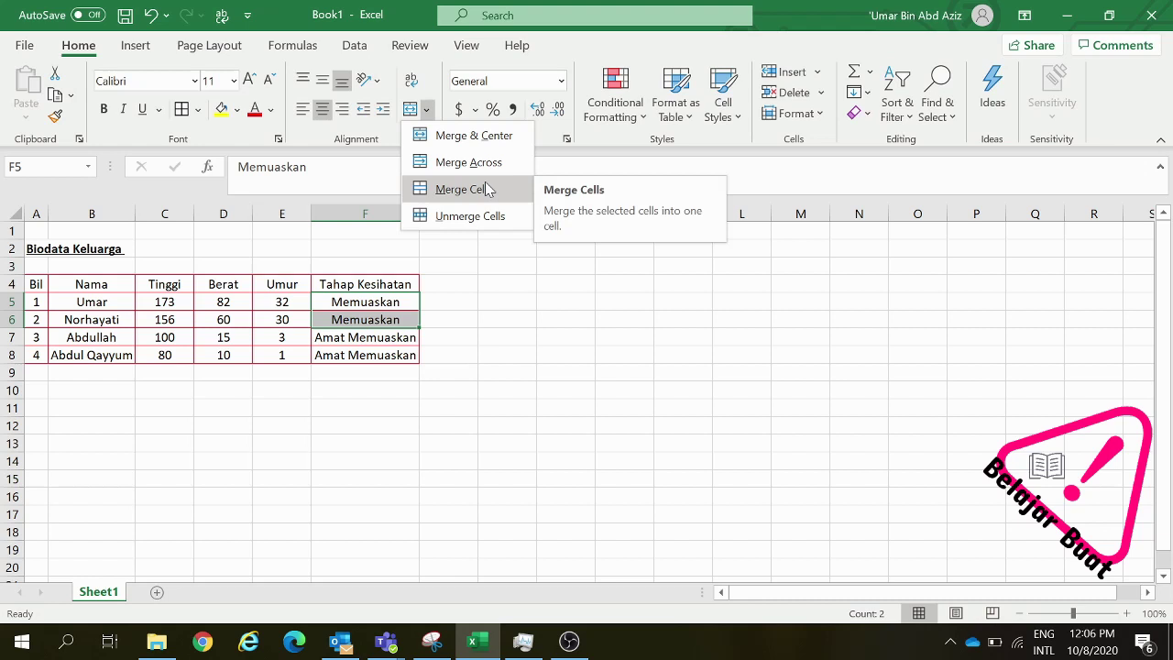
# Merge F5:F6 (Memuaskan) and F7:F8 (Amat Memuaskan), accepting the keep-upper-value warnings
pyautogui.click(444, 136)
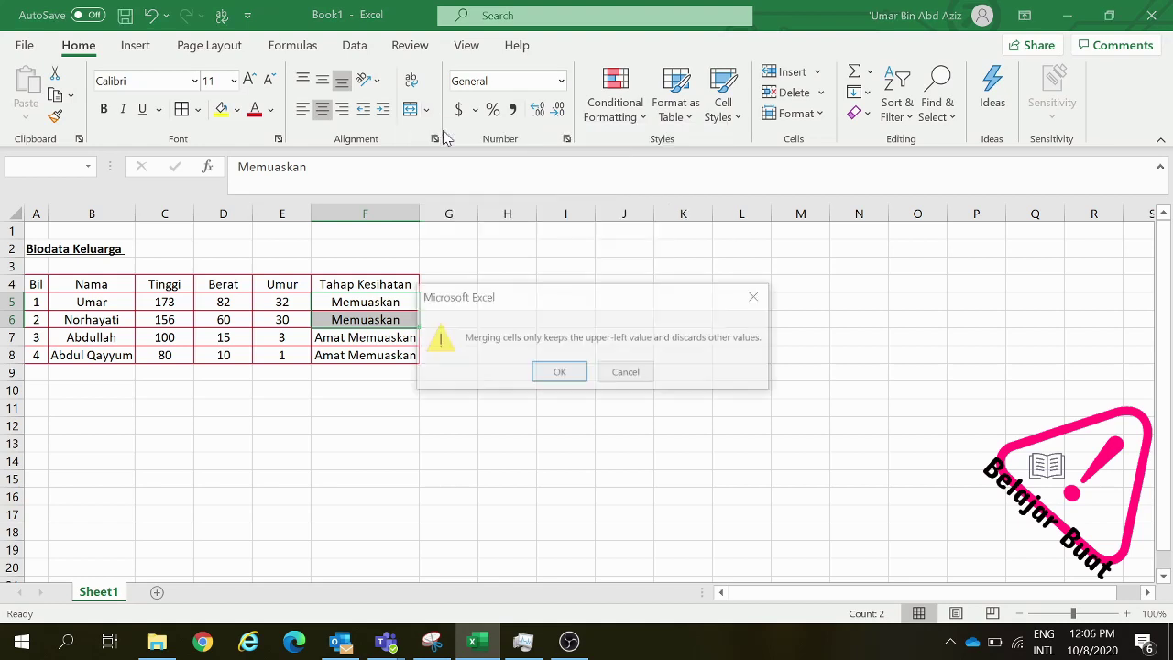
pyautogui.click(557, 376)
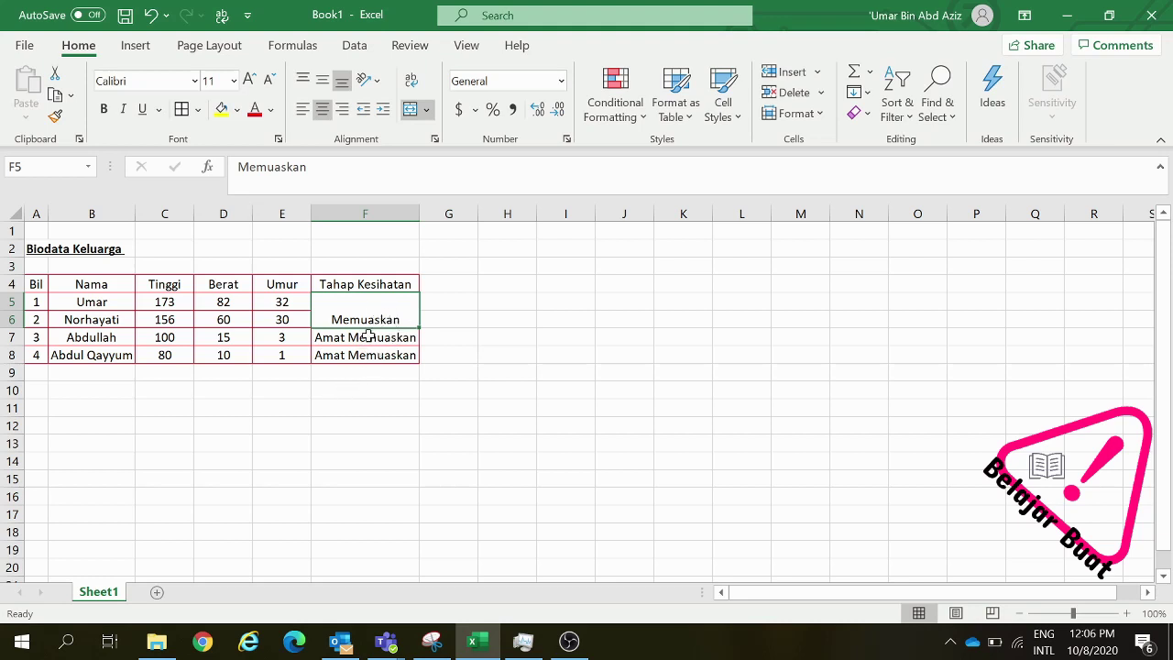
pyautogui.click(368, 336)
pyautogui.moveTo(367, 336); pyautogui.dragTo(359, 354)
pyautogui.click(425, 109)
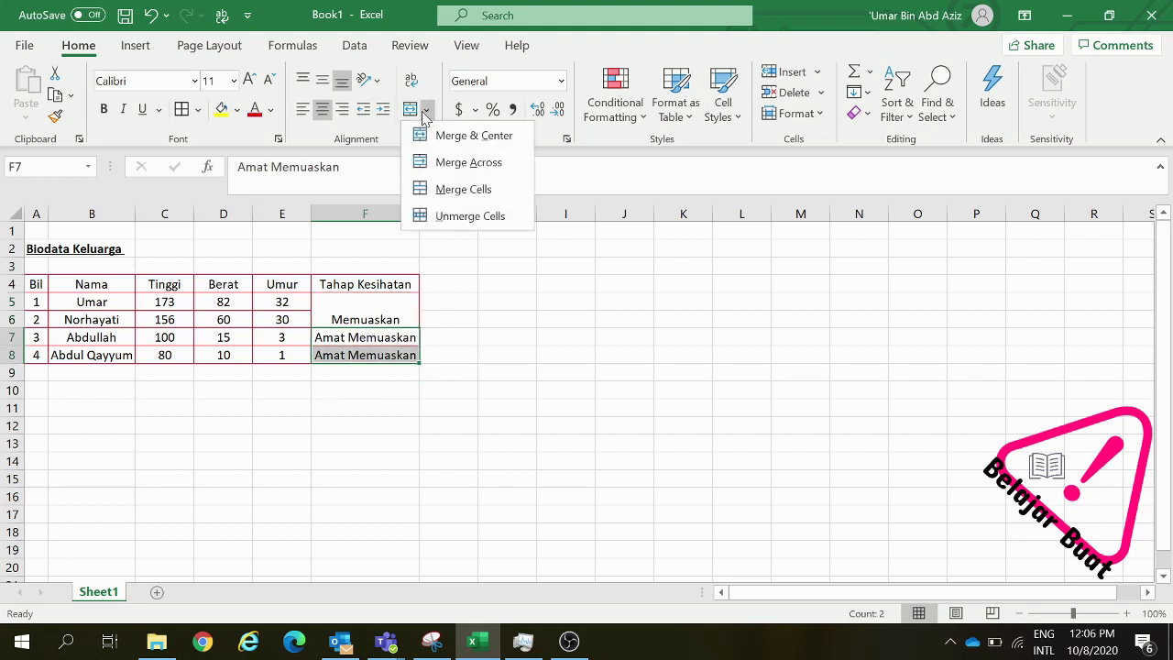
pyautogui.click(438, 189)
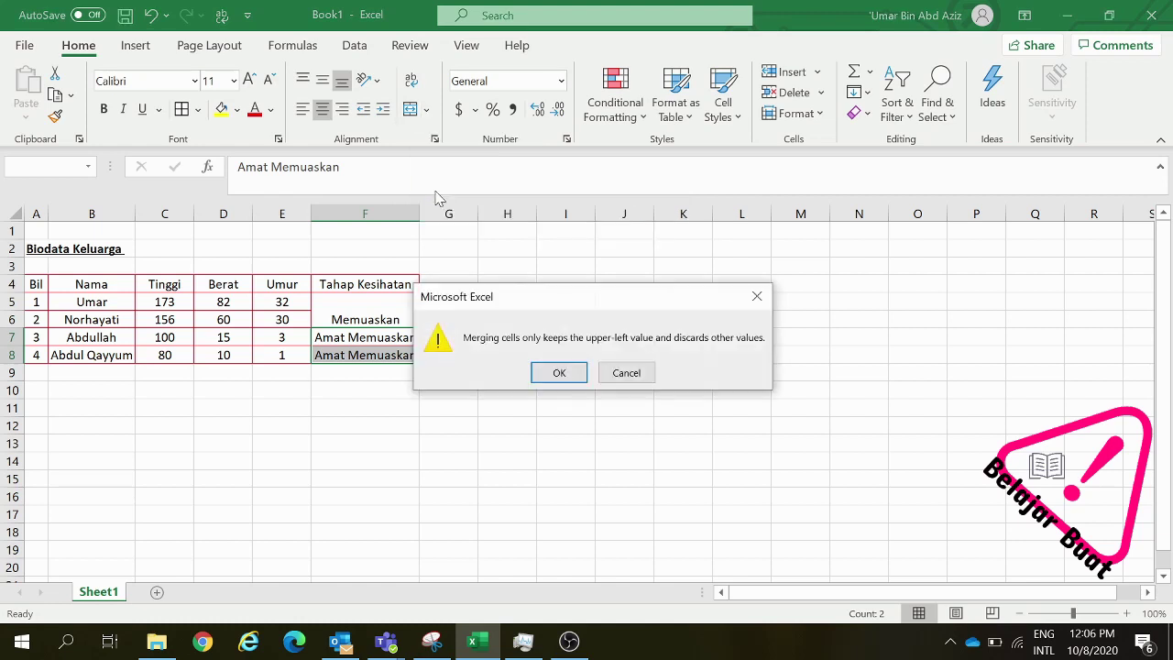
pyautogui.click(557, 373)
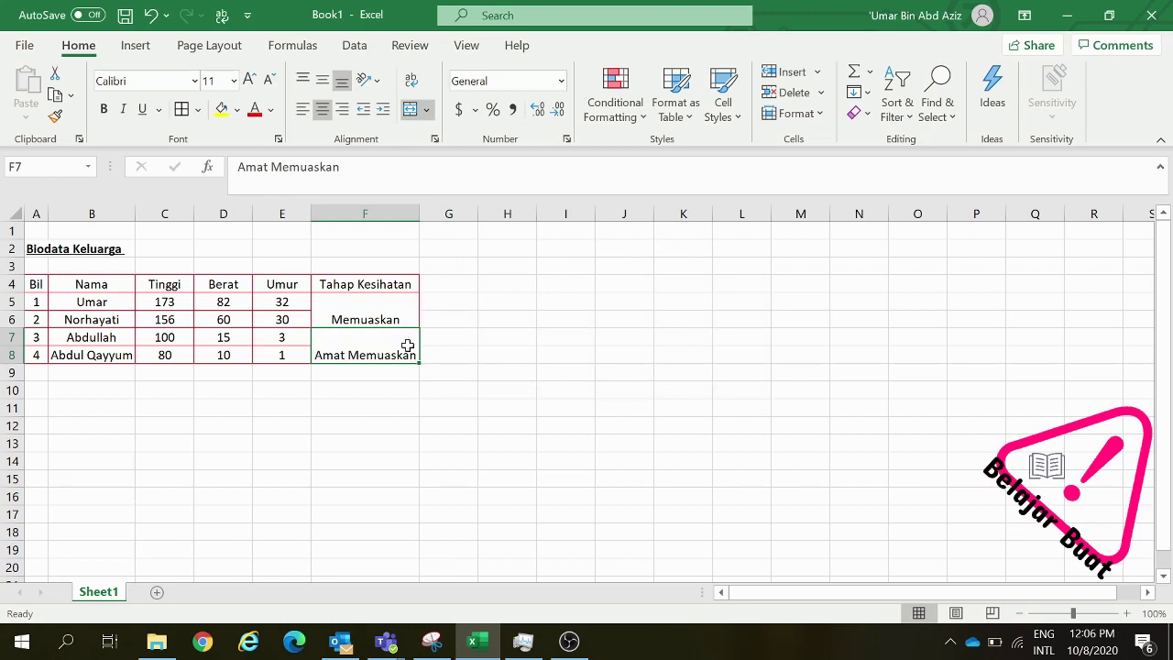
pyautogui.click(431, 111)
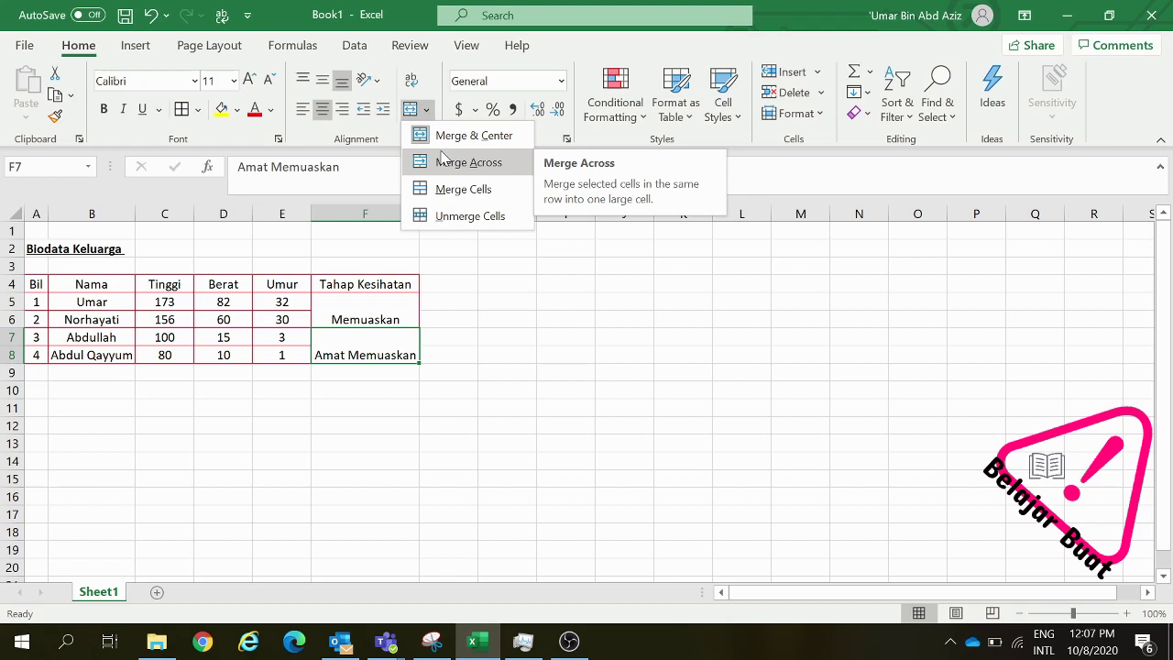
pyautogui.click(398, 419)
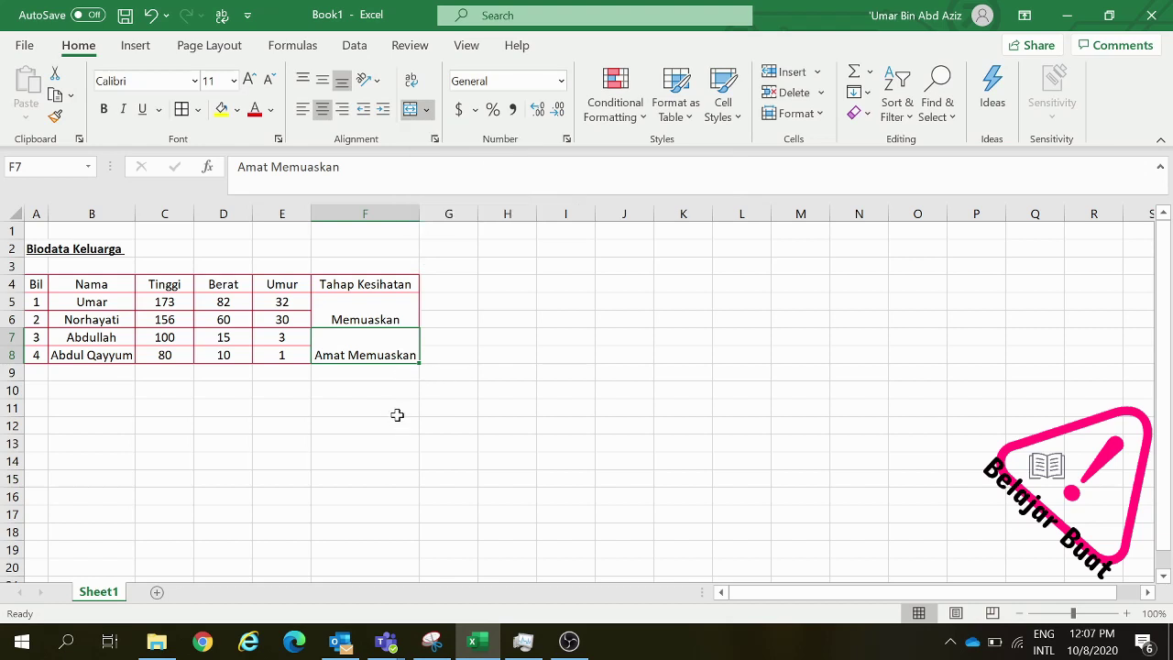
pyautogui.click(395, 406)
# Enter 'Saya' in F11, then a person's first name in F12 and surname in F13
pyautogui.write('Saya')
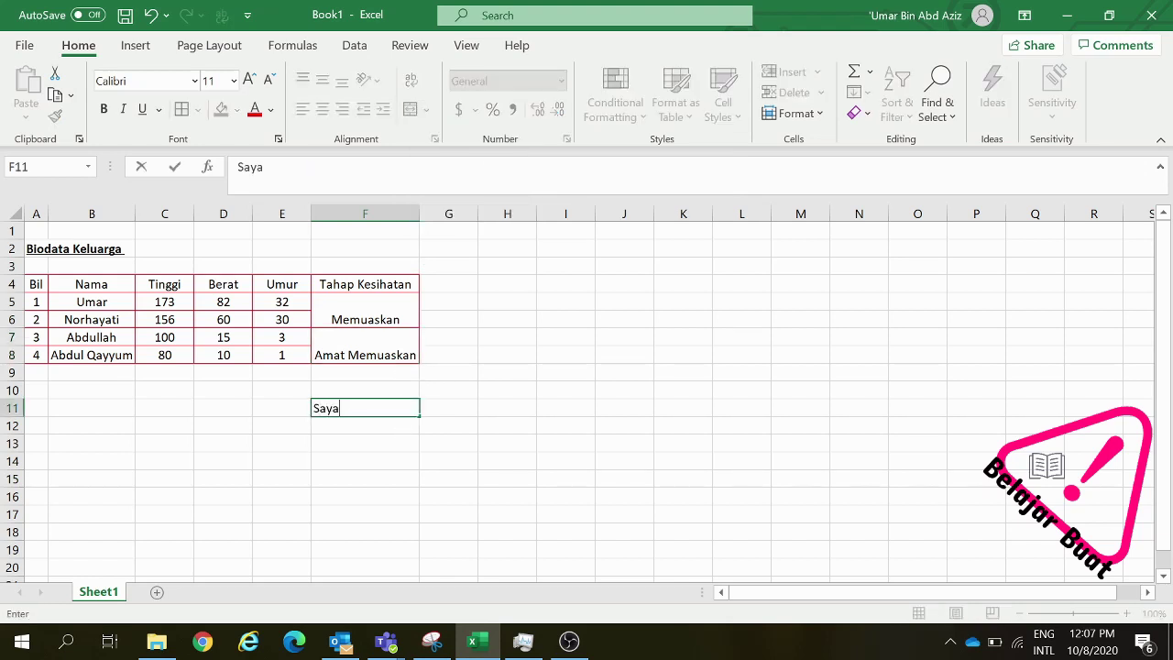
pyautogui.click(402, 423)
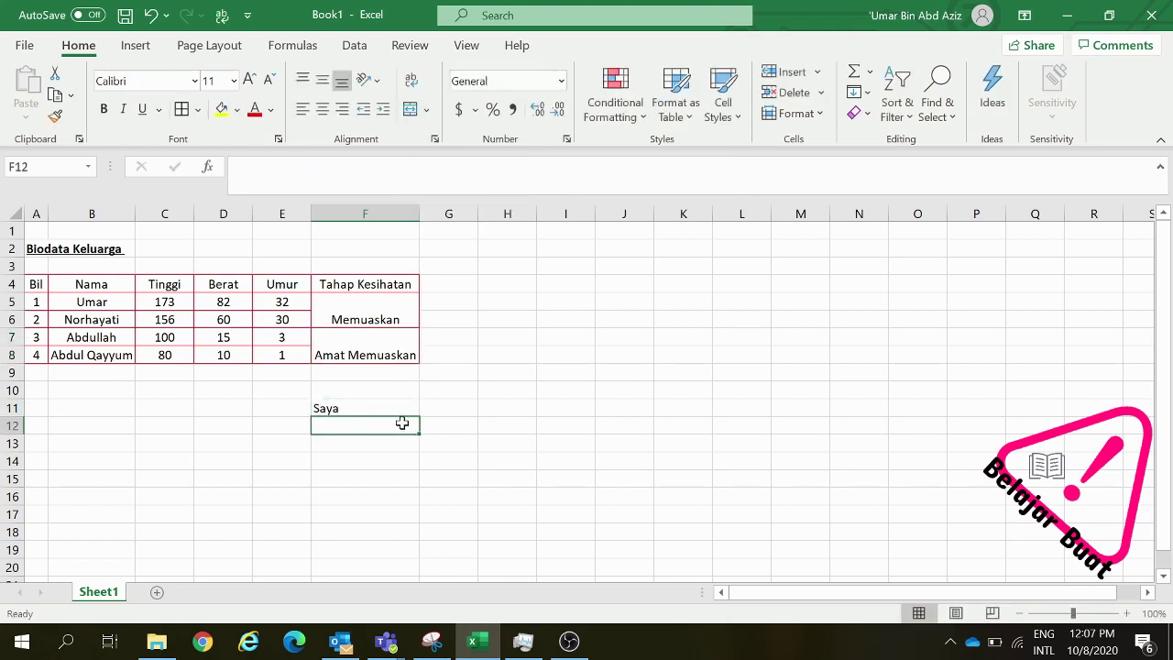
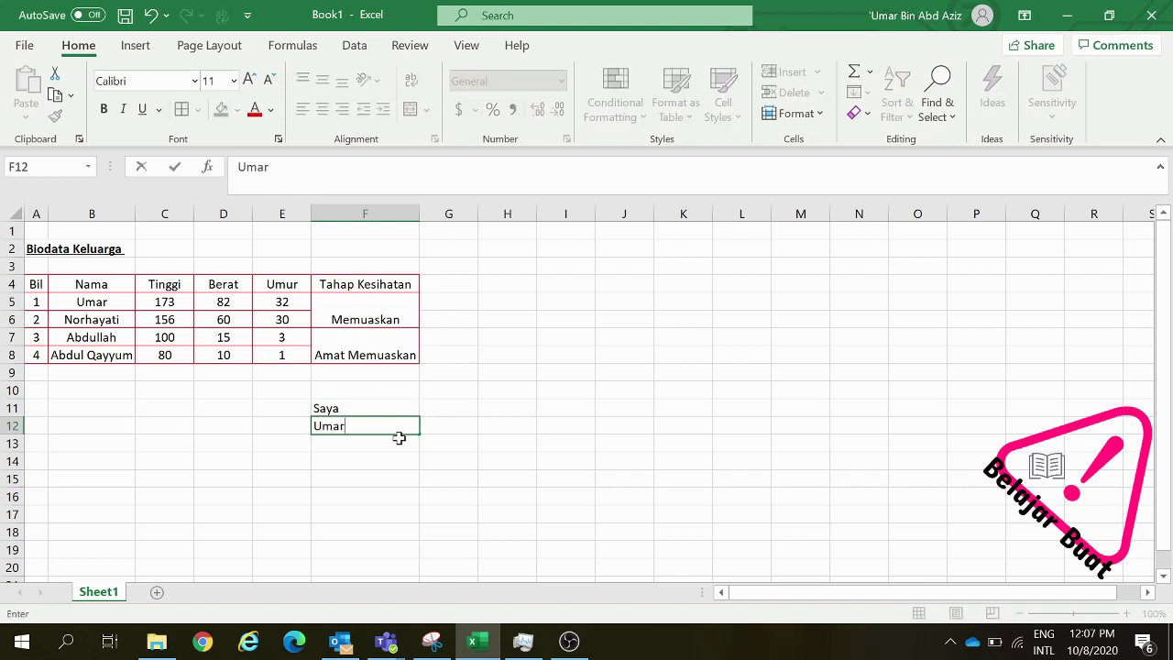
pyautogui.click(398, 438)
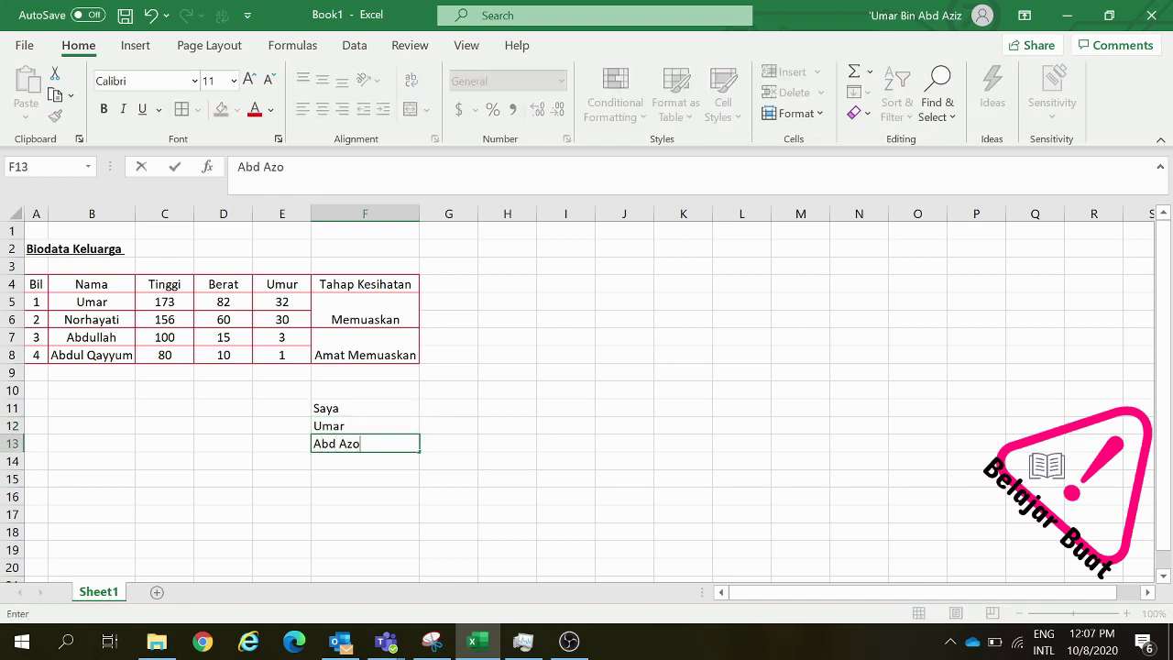
pyautogui.click(432, 446)
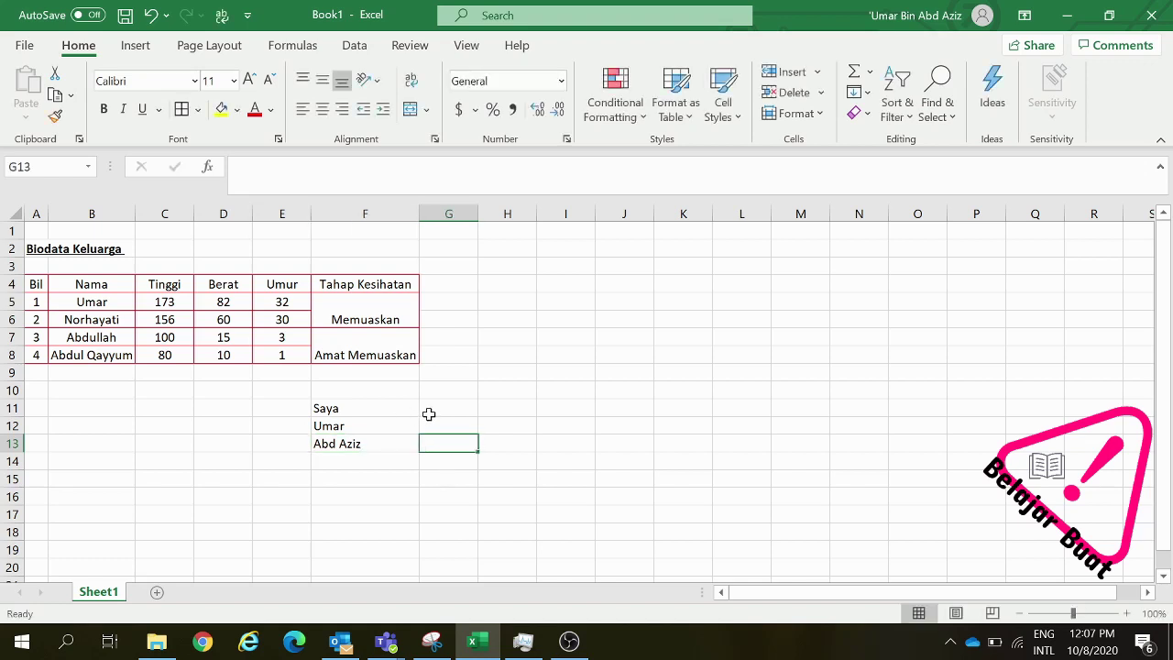
# Merge F11:G13 across each row, then unmerge them back into separate cells
pyautogui.moveTo(427, 413); pyautogui.dragTo(348, 446)
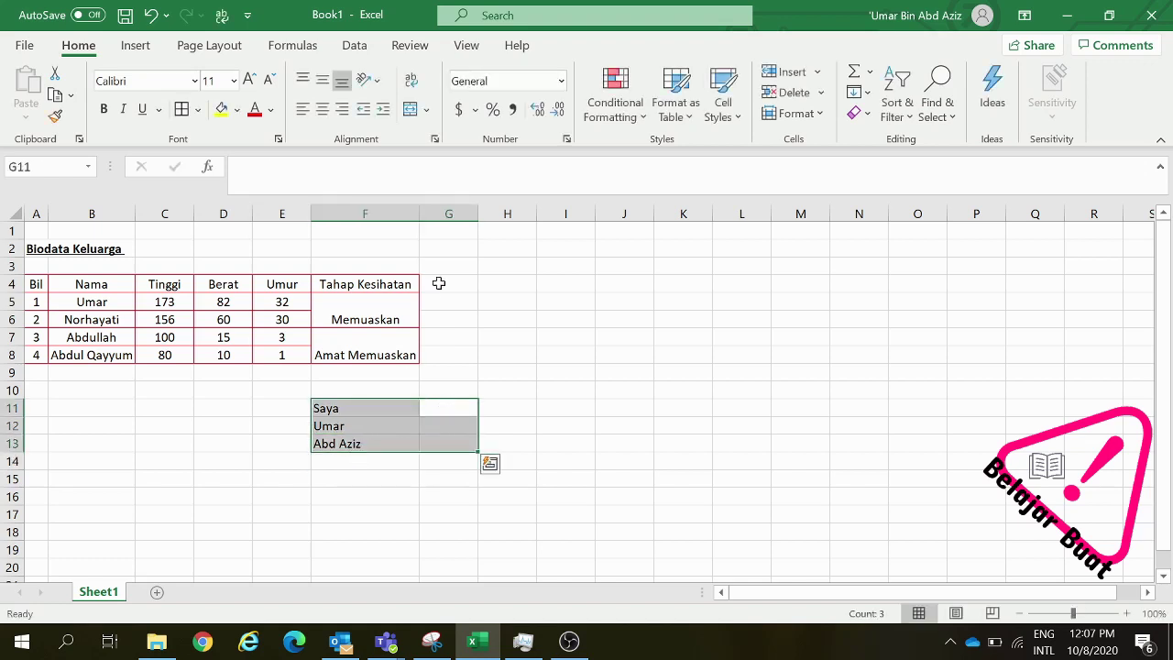
pyautogui.click(427, 110)
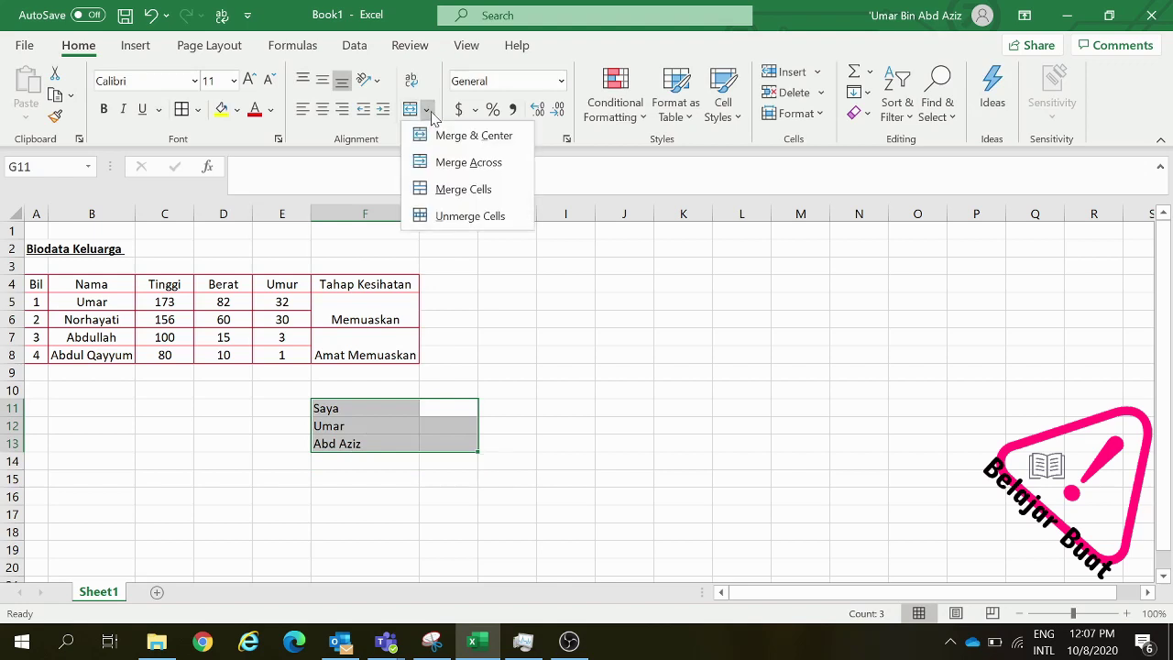
pyautogui.click(468, 163)
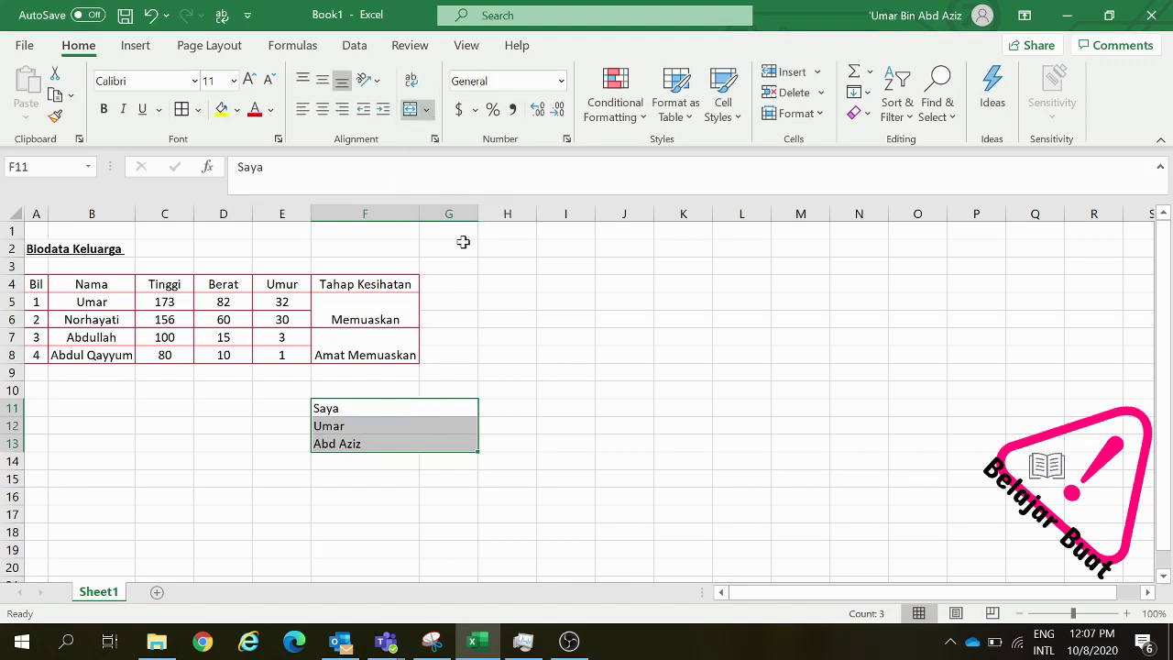
pyautogui.click(422, 441)
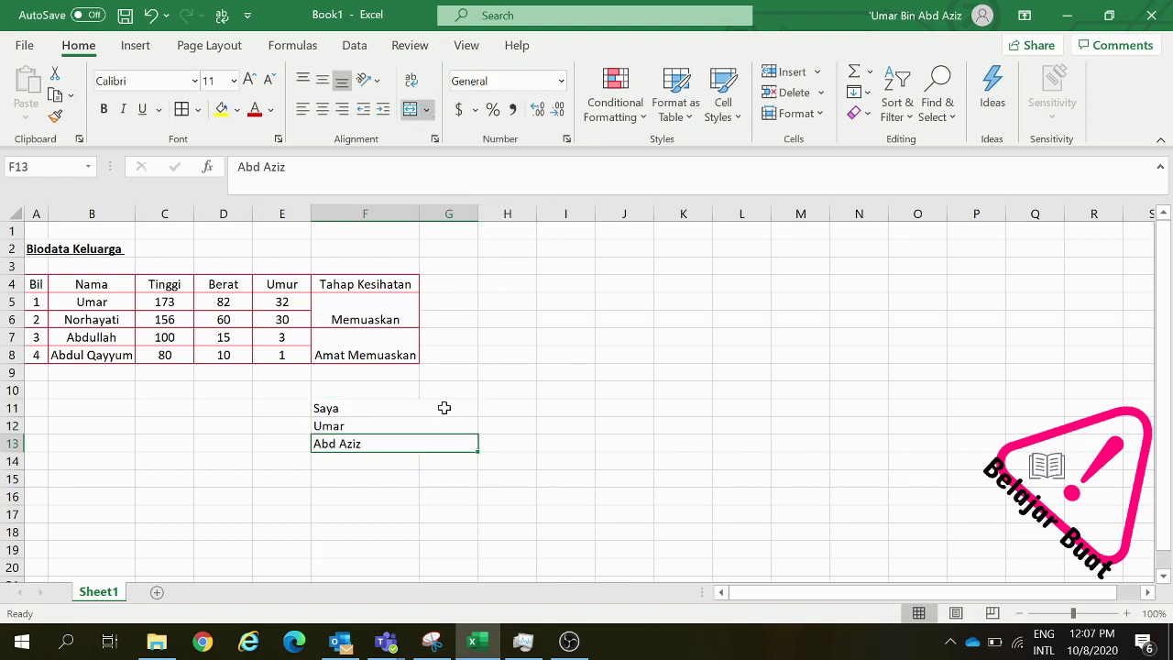
pyautogui.click(444, 408)
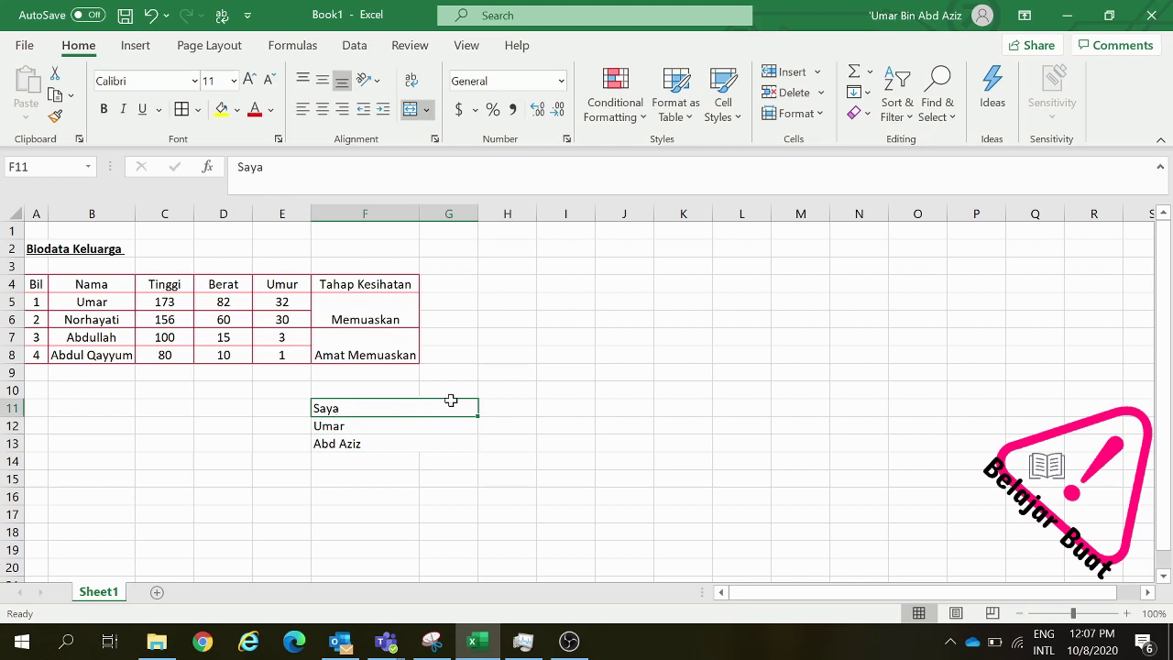
pyautogui.moveTo(354, 409); pyautogui.dragTo(458, 405)
pyautogui.moveTo(445, 416); pyautogui.dragTo(416, 450)
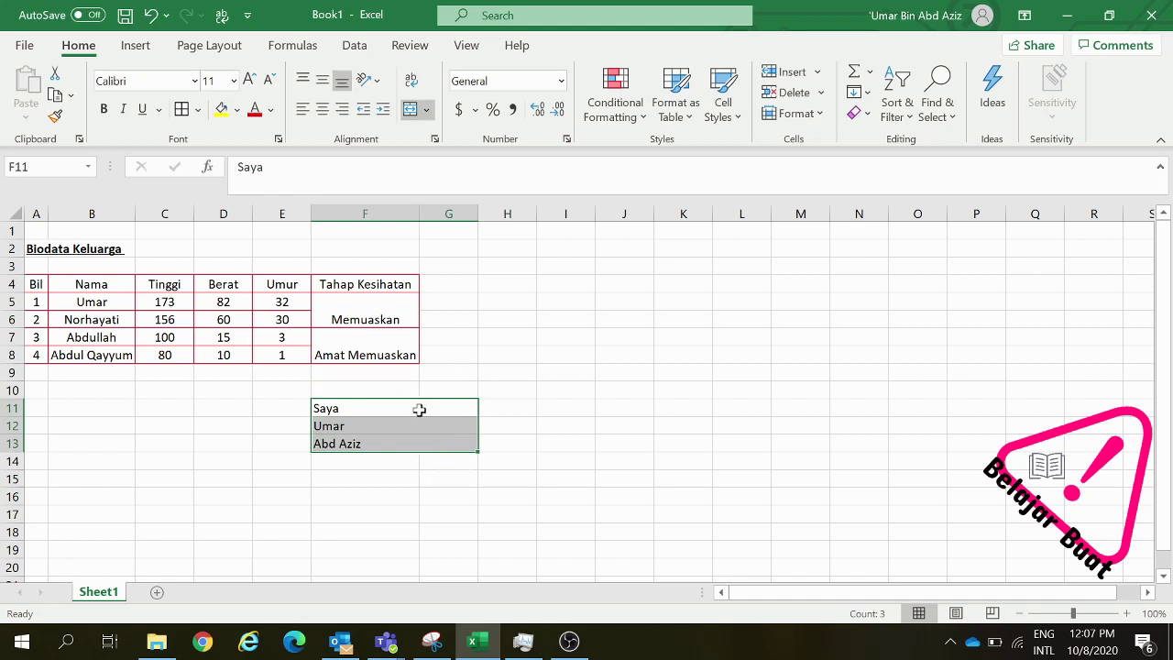
pyautogui.click(426, 109)
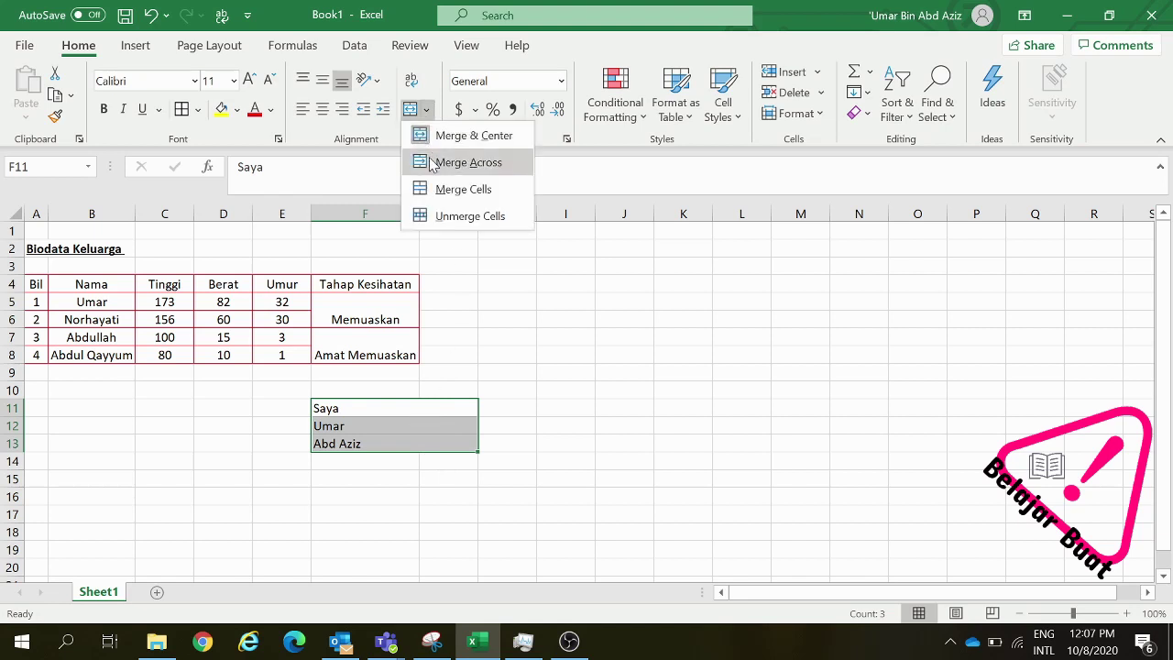
pyautogui.click(448, 220)
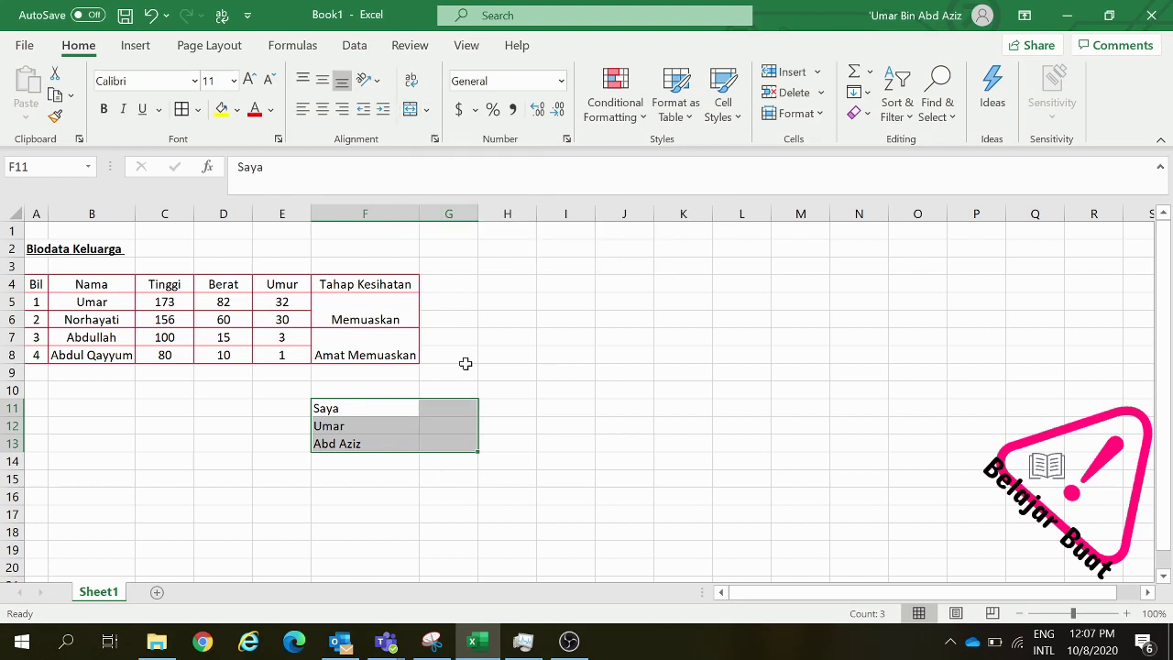
# Delete the sample text from F11:F13
pyautogui.click(452, 447)
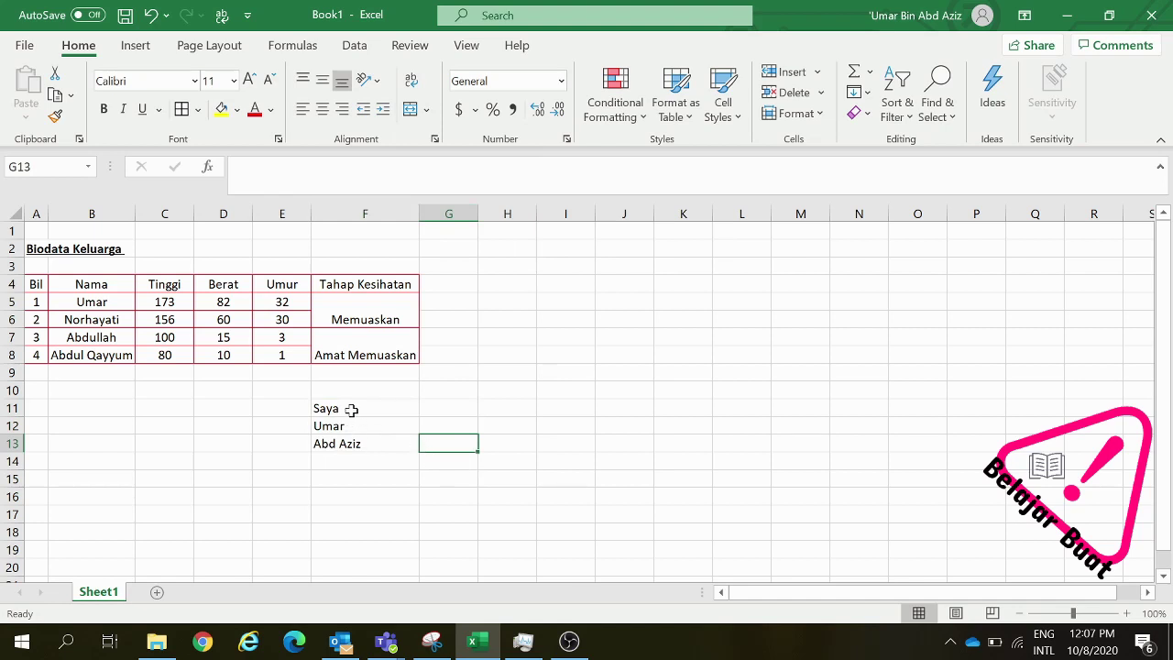
pyautogui.moveTo(351, 410); pyautogui.dragTo(365, 444)
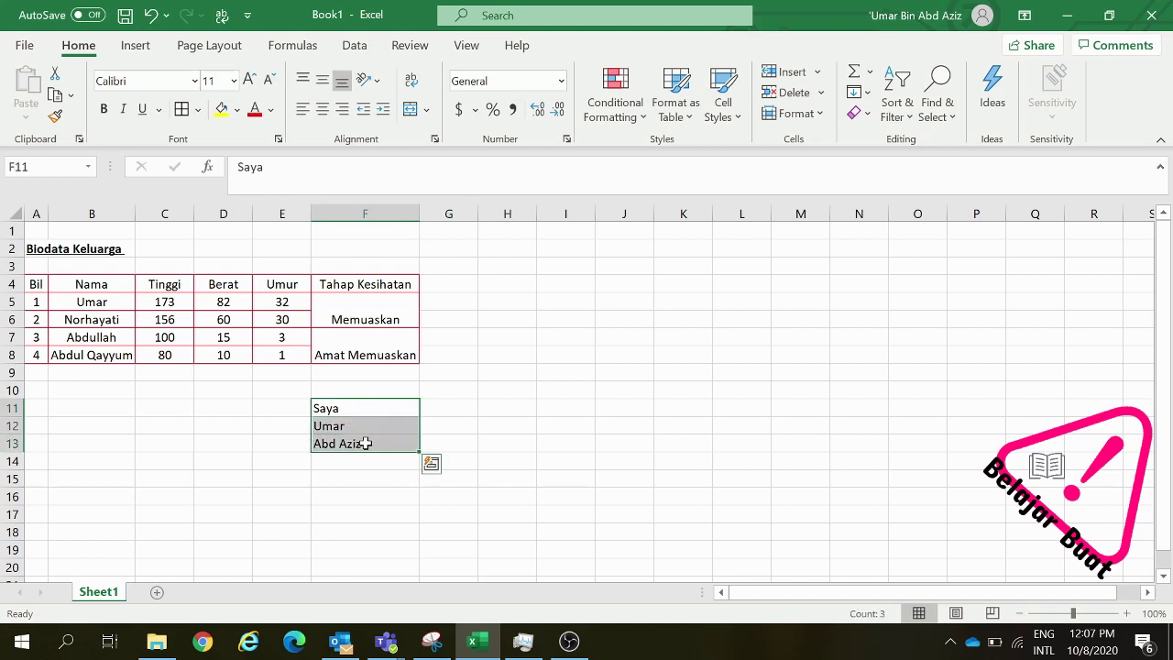
pyautogui.press('Delete')
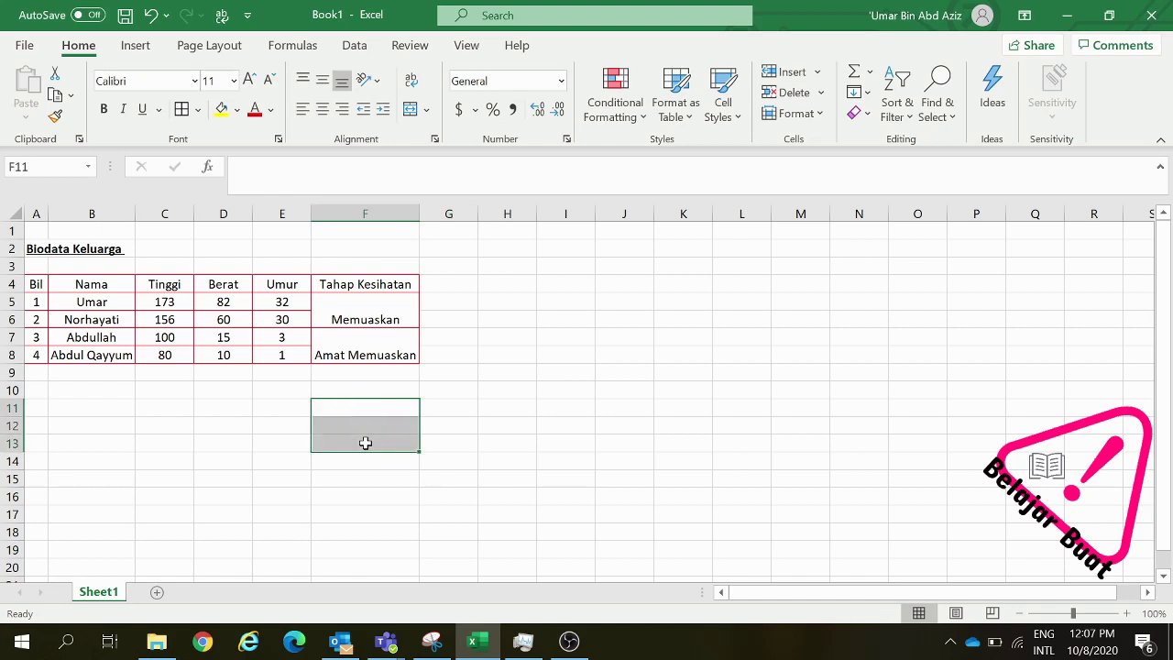
pyautogui.click(394, 410)
# Apply Middle Align to the merged Memuaskan and Amat Memuaskan cells in F5:F8
pyautogui.click(351, 323)
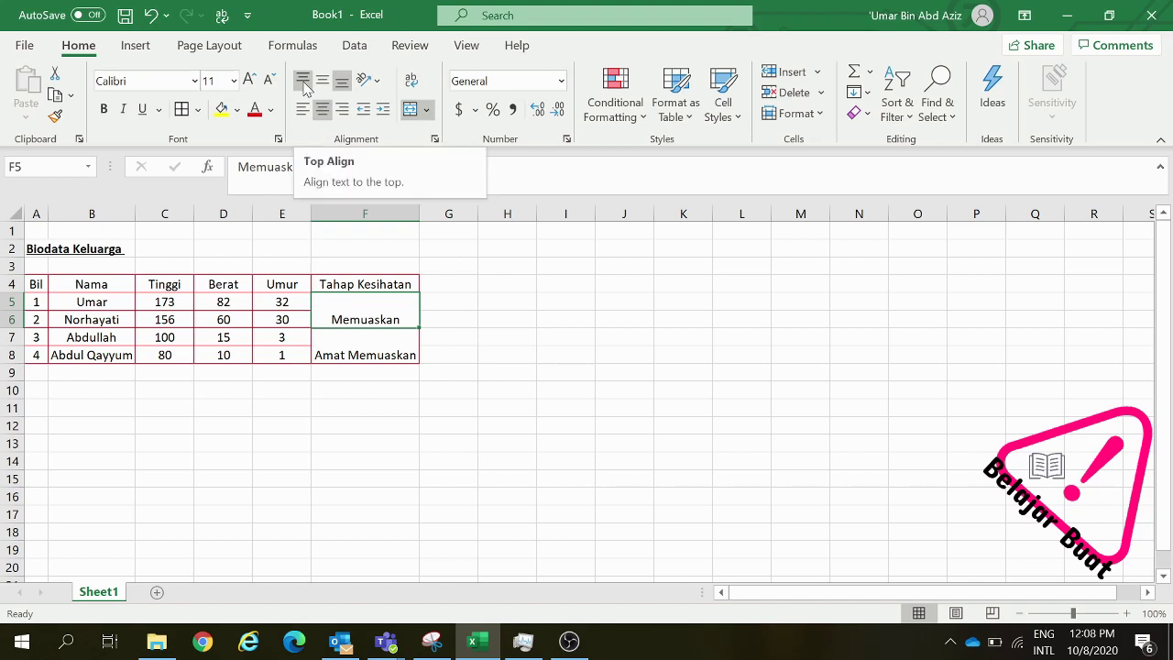
pyautogui.click(303, 83)
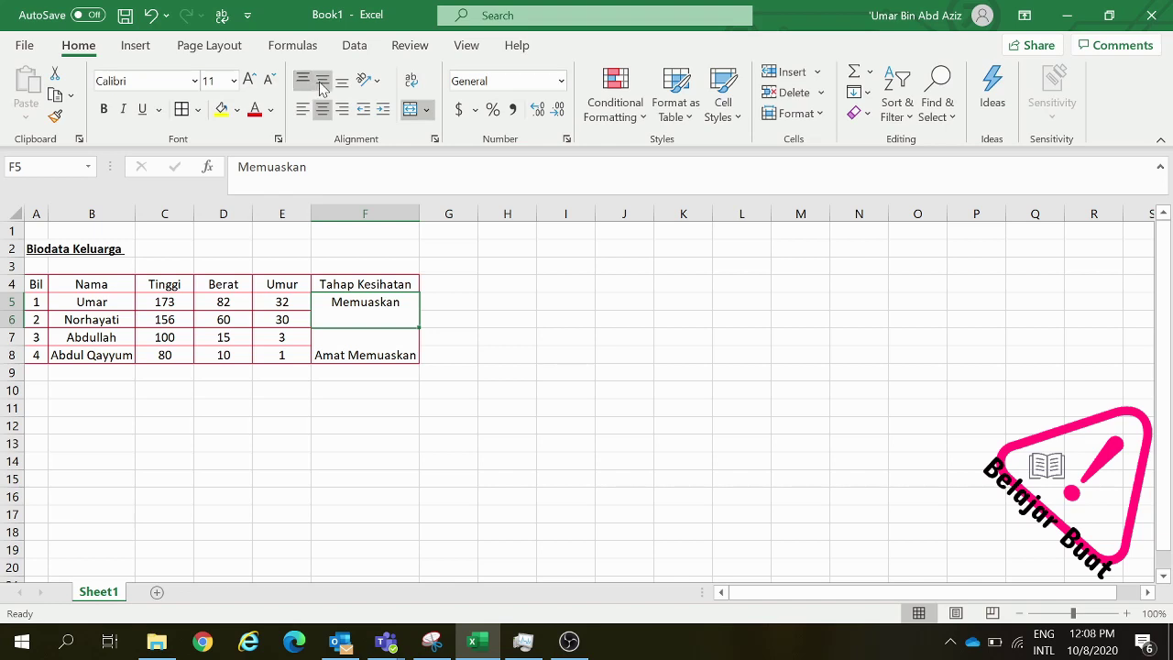
pyautogui.click(323, 86)
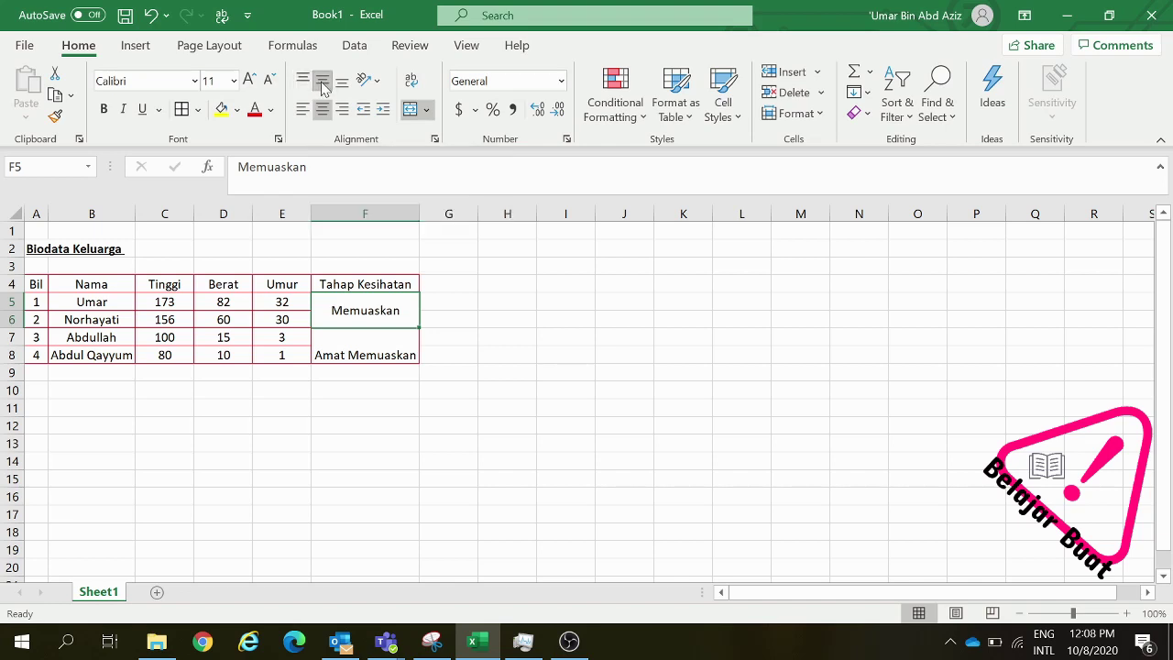
pyautogui.click(352, 350)
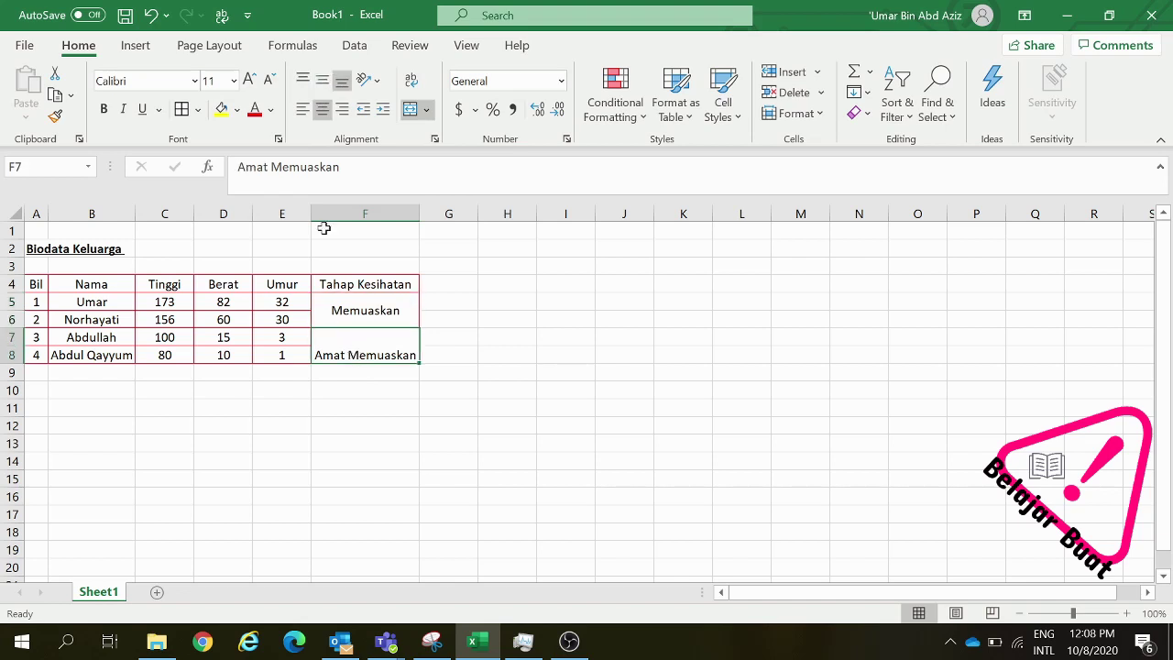
pyautogui.click(325, 82)
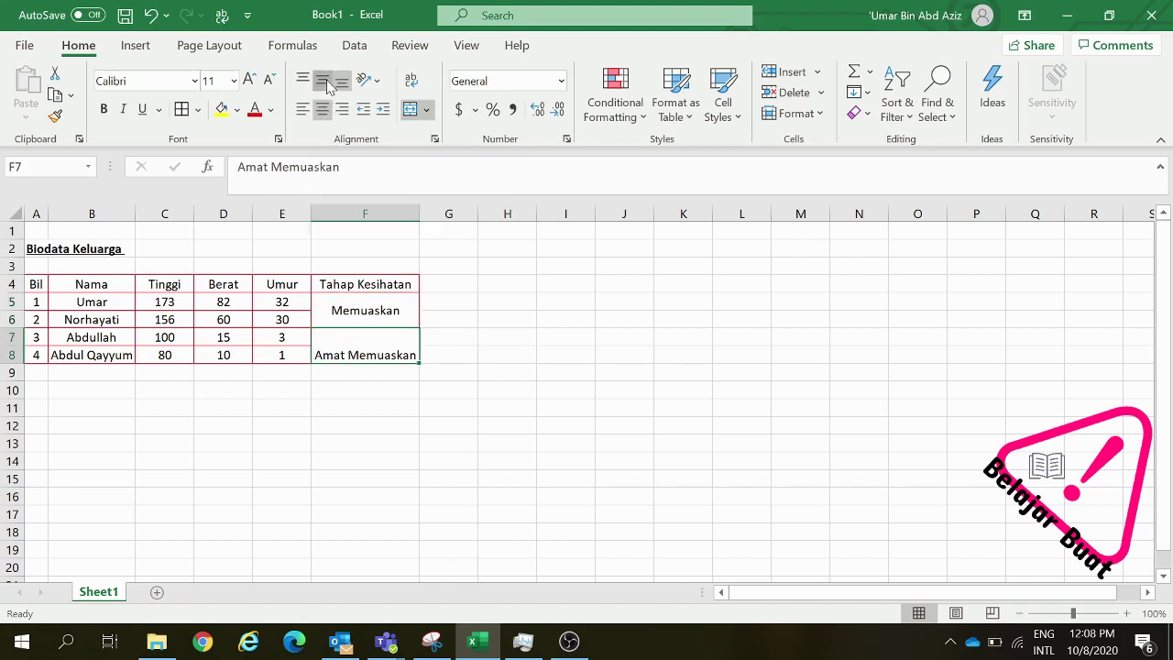
pyautogui.click(441, 264)
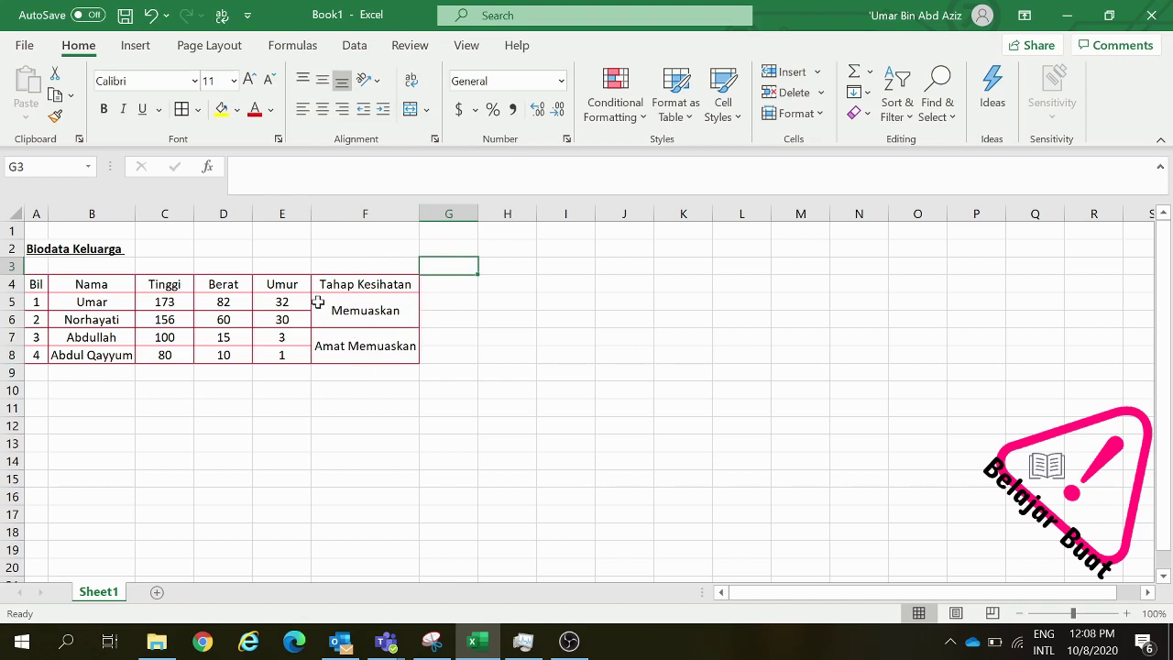
pyautogui.moveTo(317, 302); pyautogui.dragTo(357, 348)
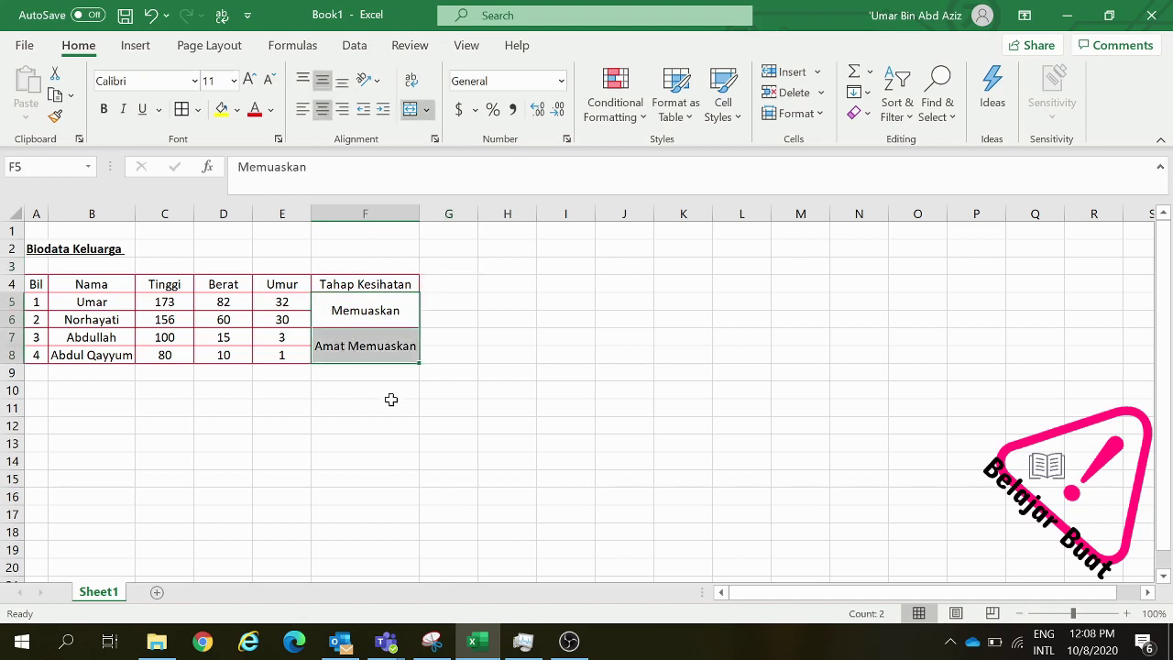
pyautogui.click(307, 82)
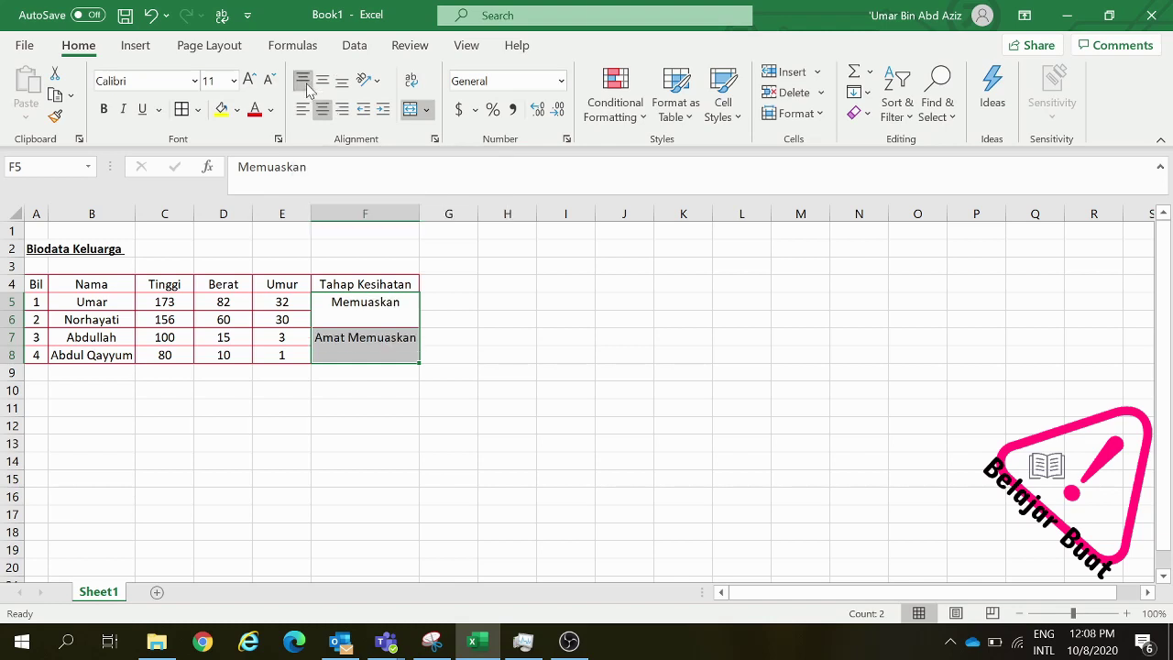
pyautogui.click(322, 81)
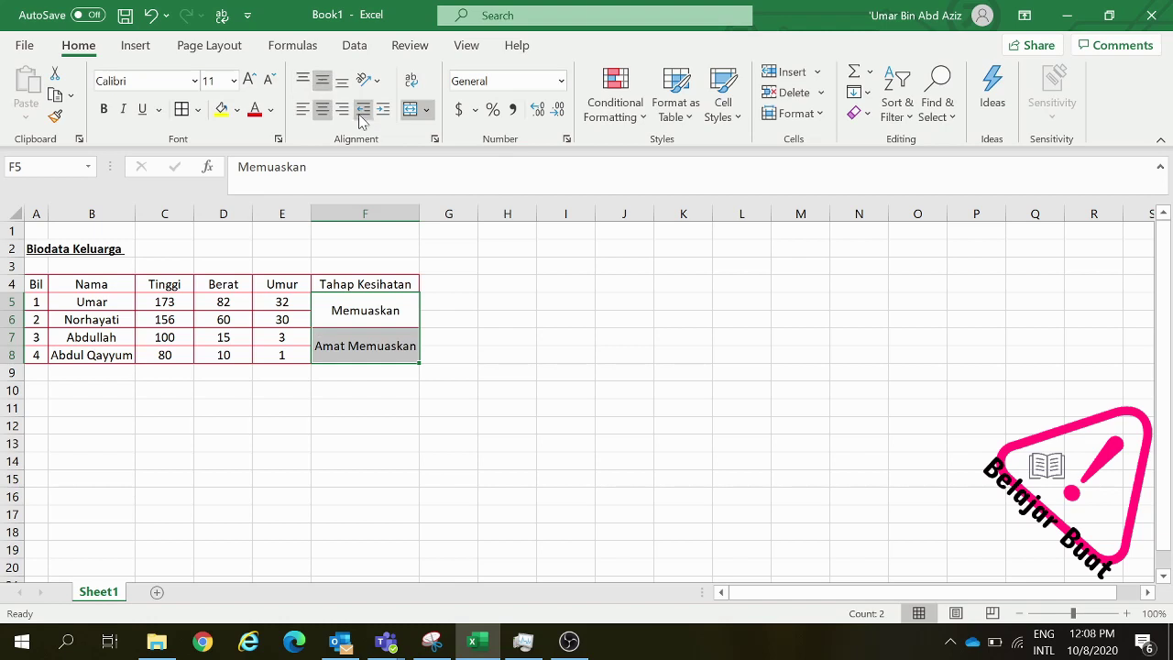
pyautogui.click(446, 358)
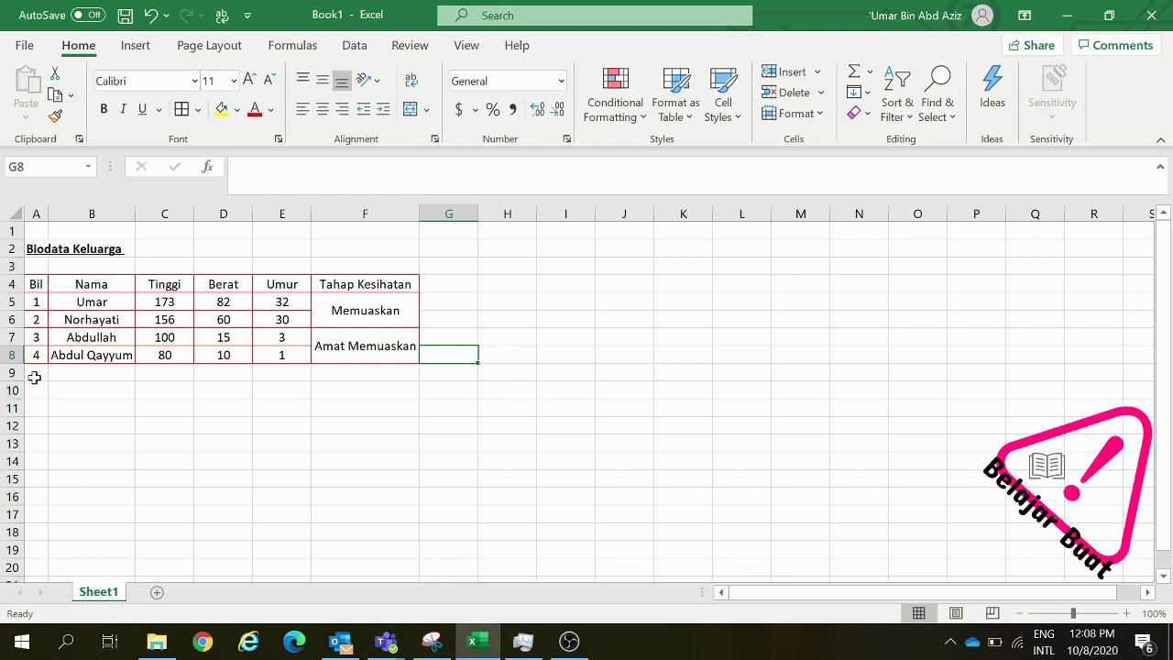
# Select the whole worksheet with the Select All corner button above row 1
pyautogui.moveTo(42, 376); pyautogui.dragTo(693, 534)
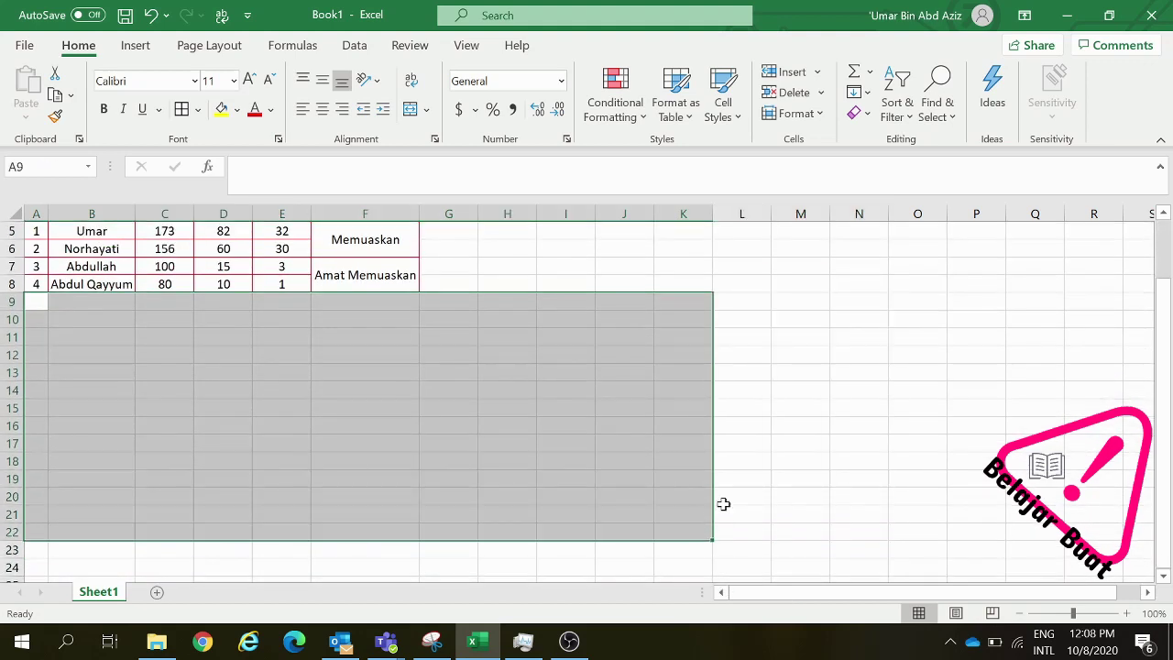
pyautogui.scroll(2, 723, 503)
pyautogui.click(585, 342)
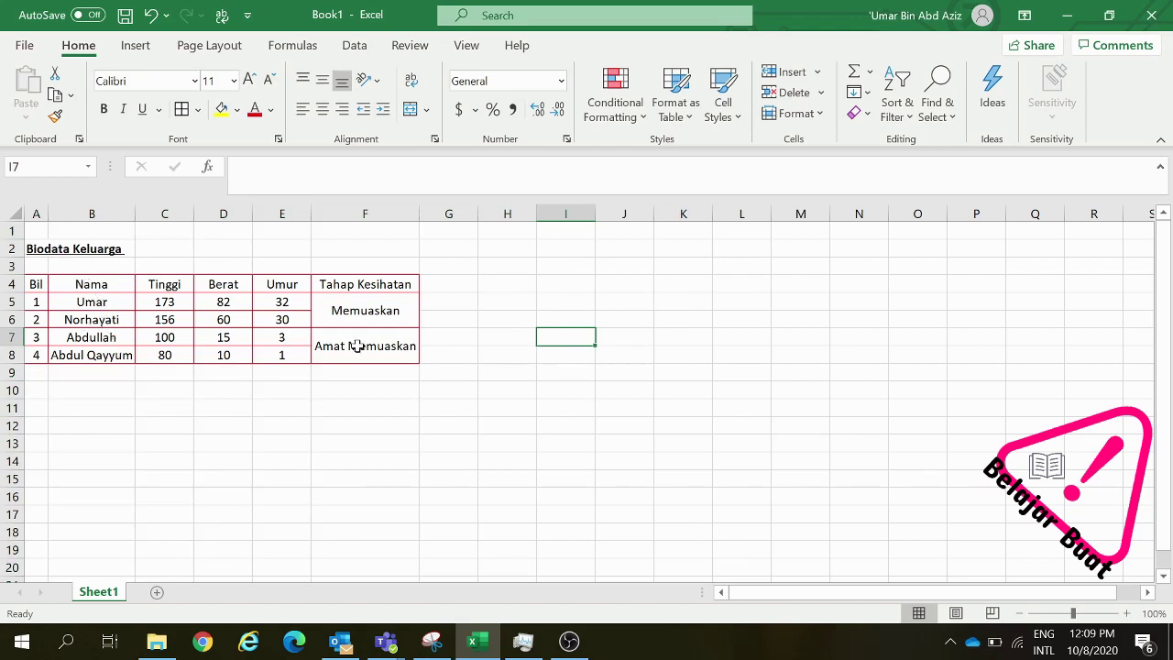
pyautogui.click(16, 212)
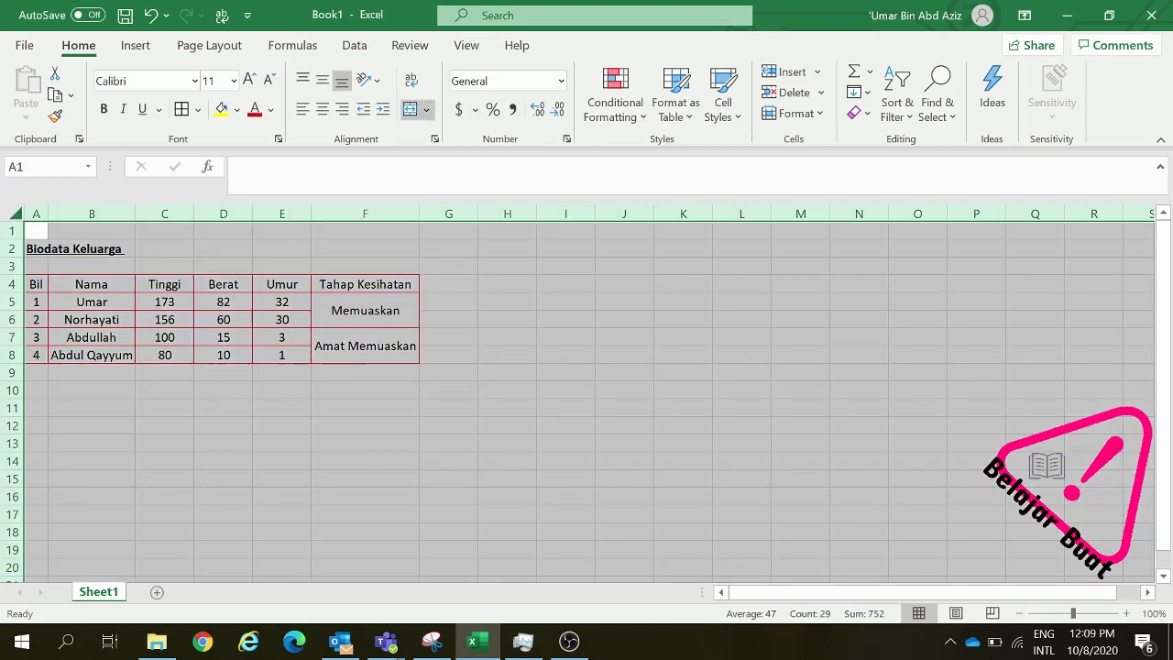
# Give all cells a white Background Color in the Format Cells Fill settings
pyautogui.click(198, 110)
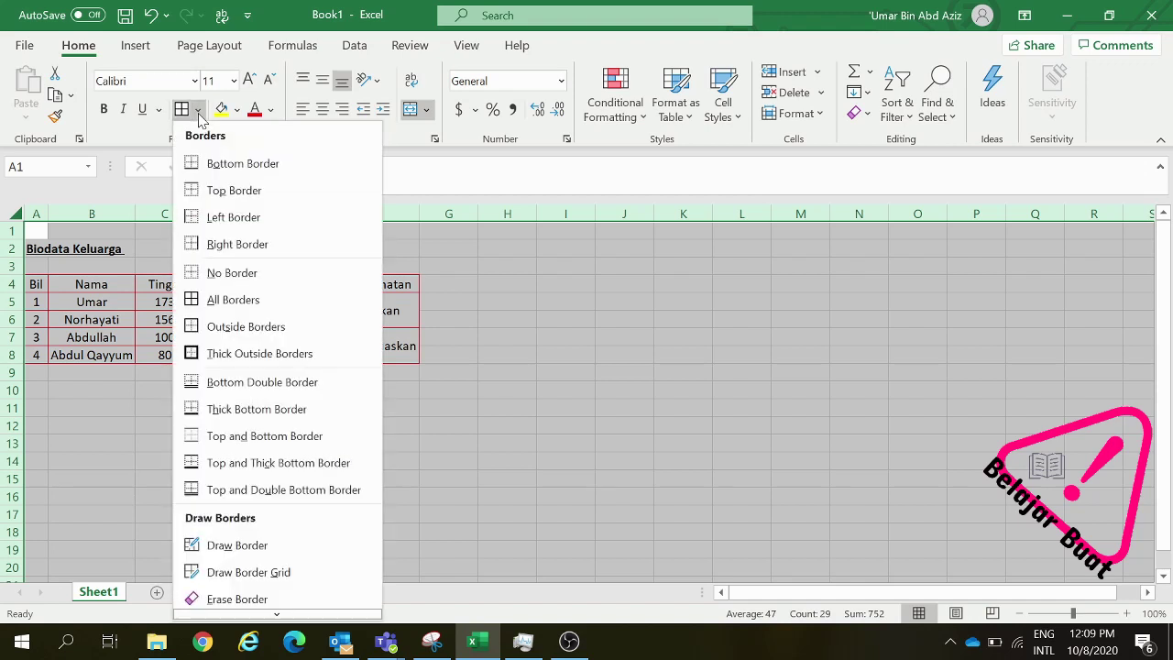
pyautogui.scroll(-3, 247, 490)
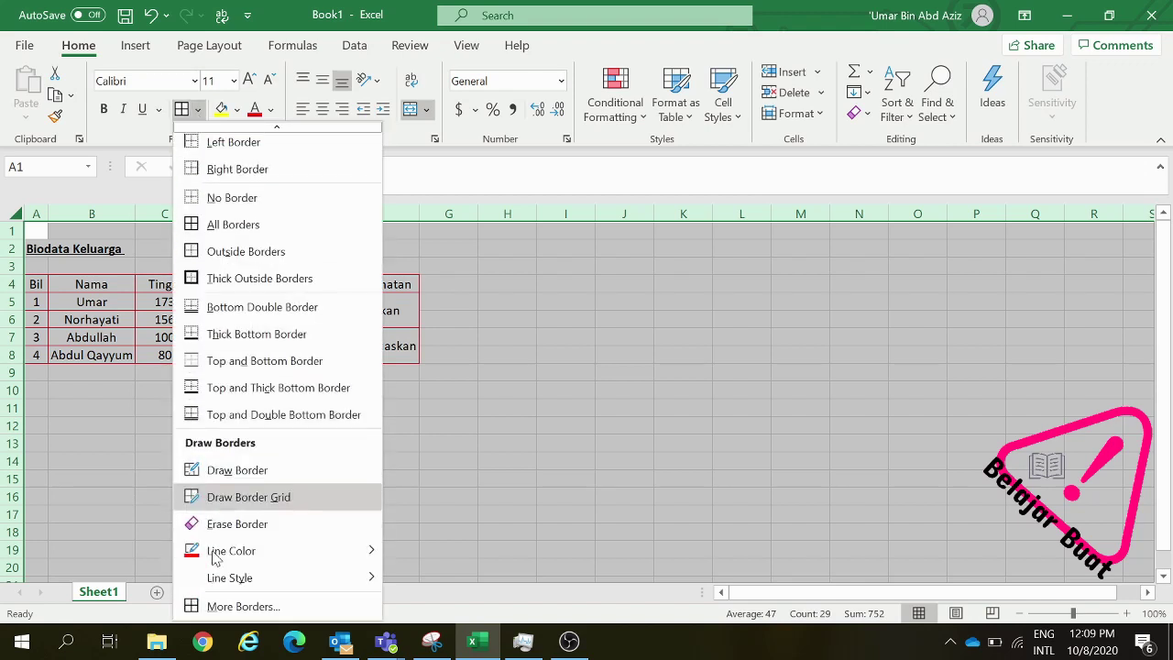
pyautogui.click(198, 609)
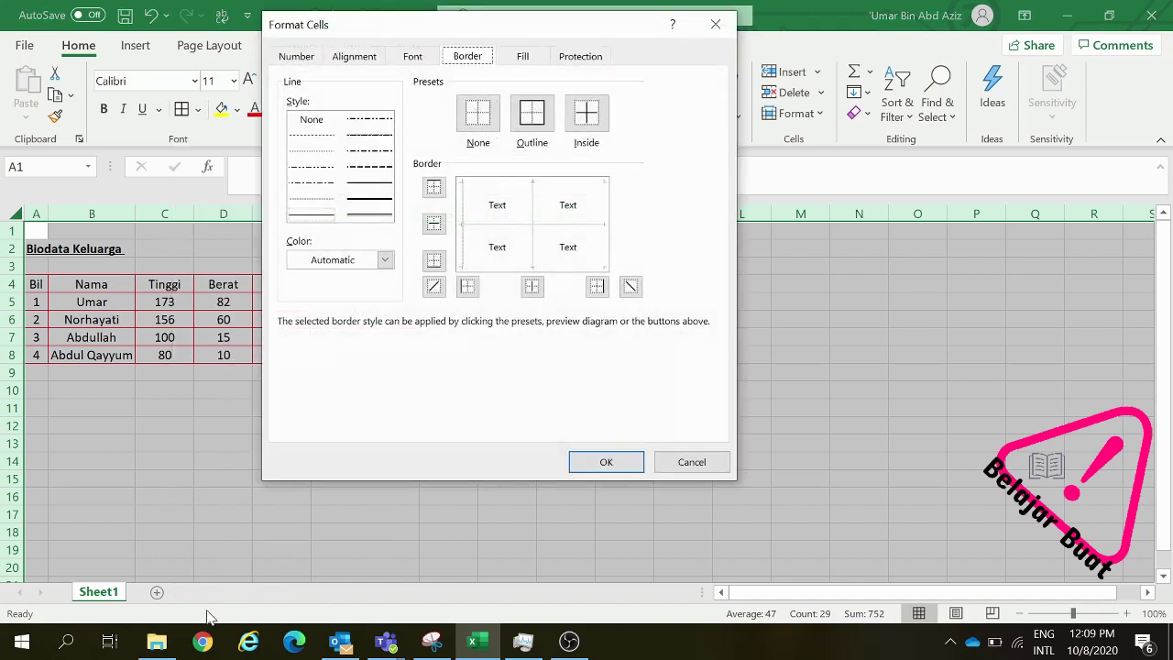
pyautogui.click(525, 62)
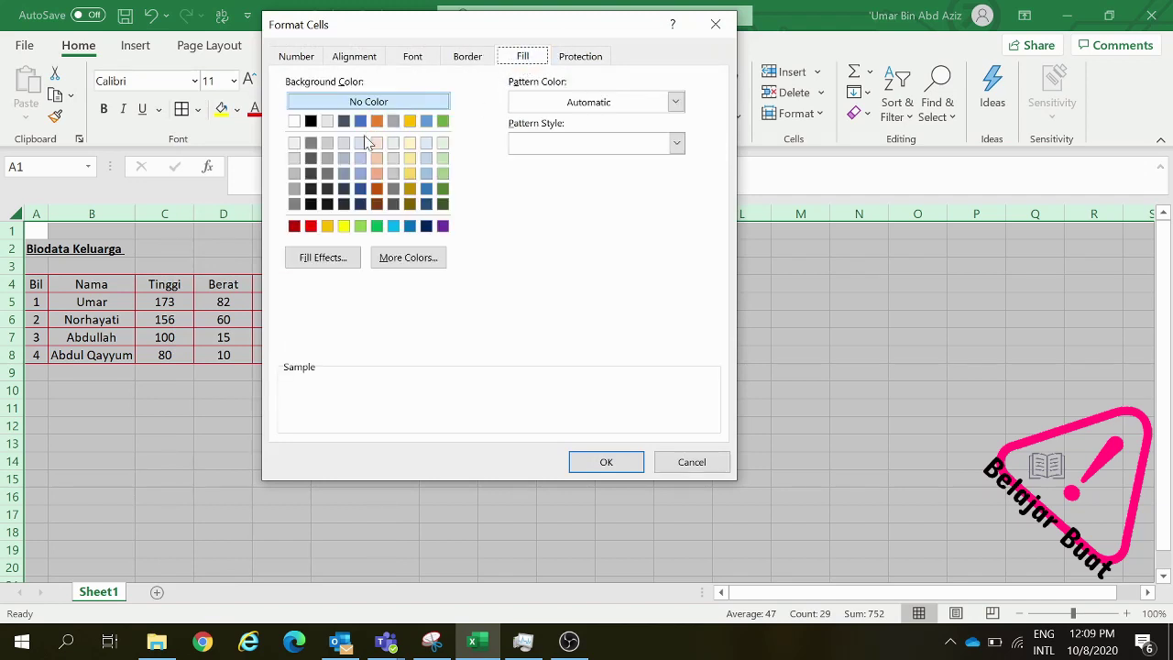
pyautogui.click(294, 121)
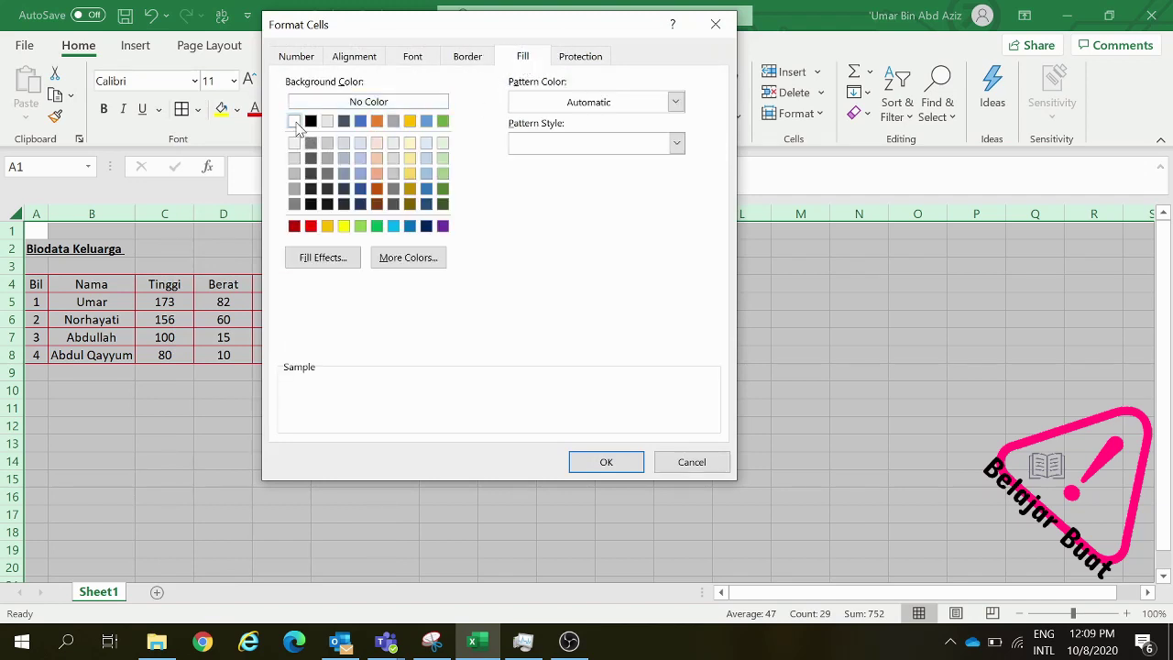
pyautogui.click(587, 470)
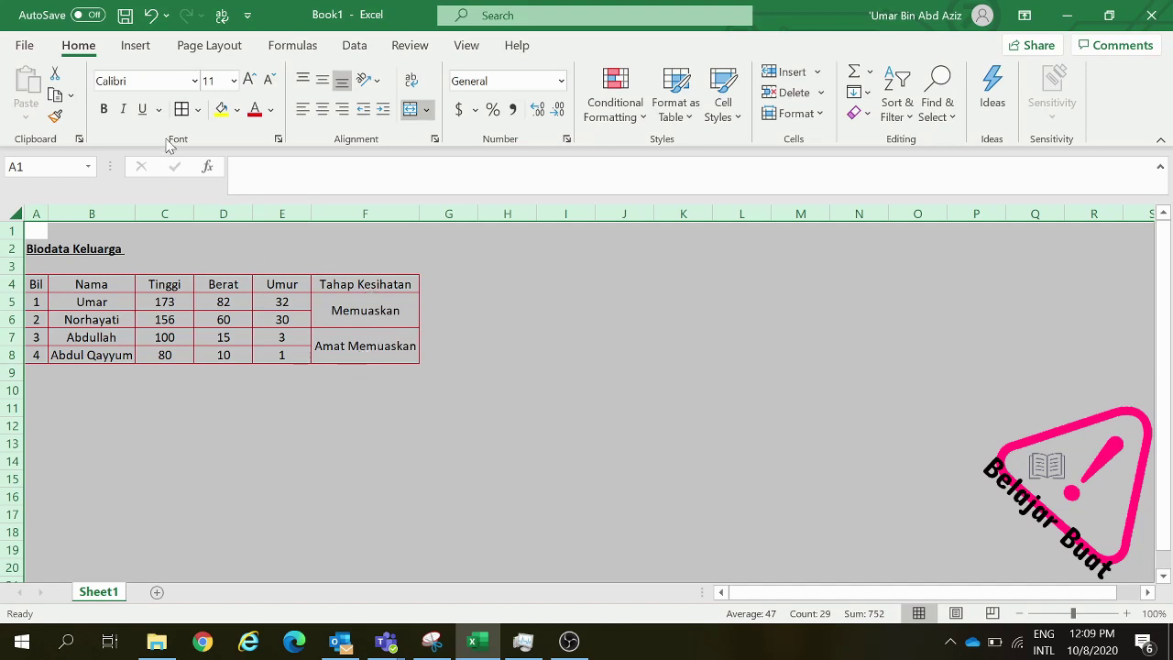
# Reset the whole sheet's Background Color to No Color, then deselect the sheet
pyautogui.click(198, 111)
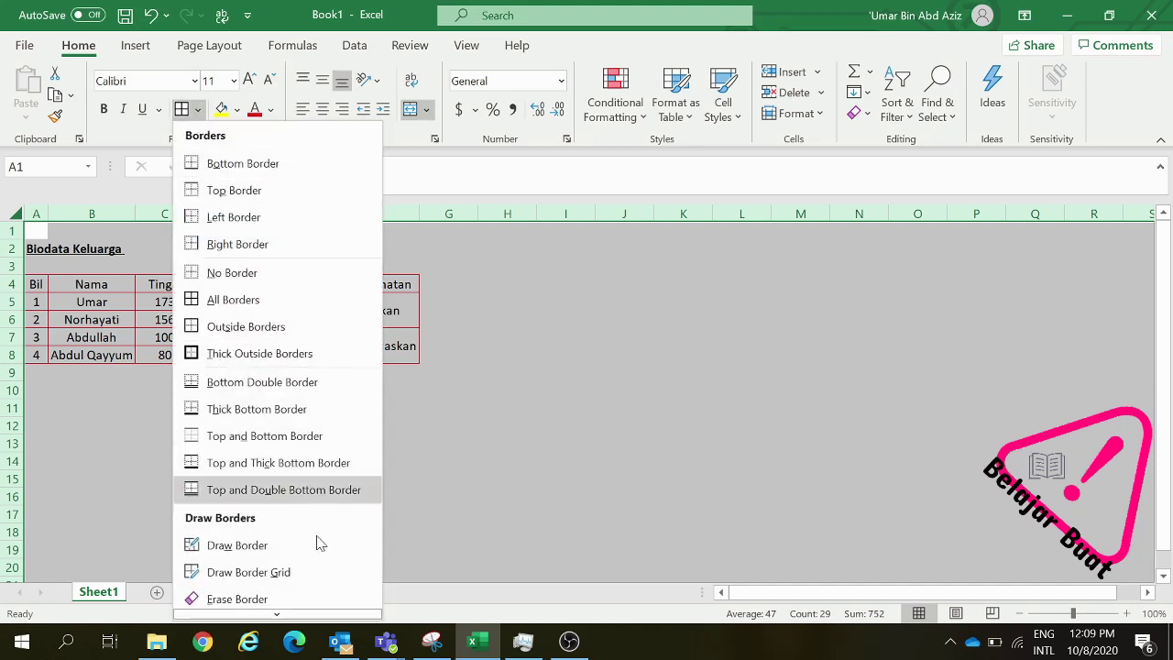
pyautogui.click(284, 612)
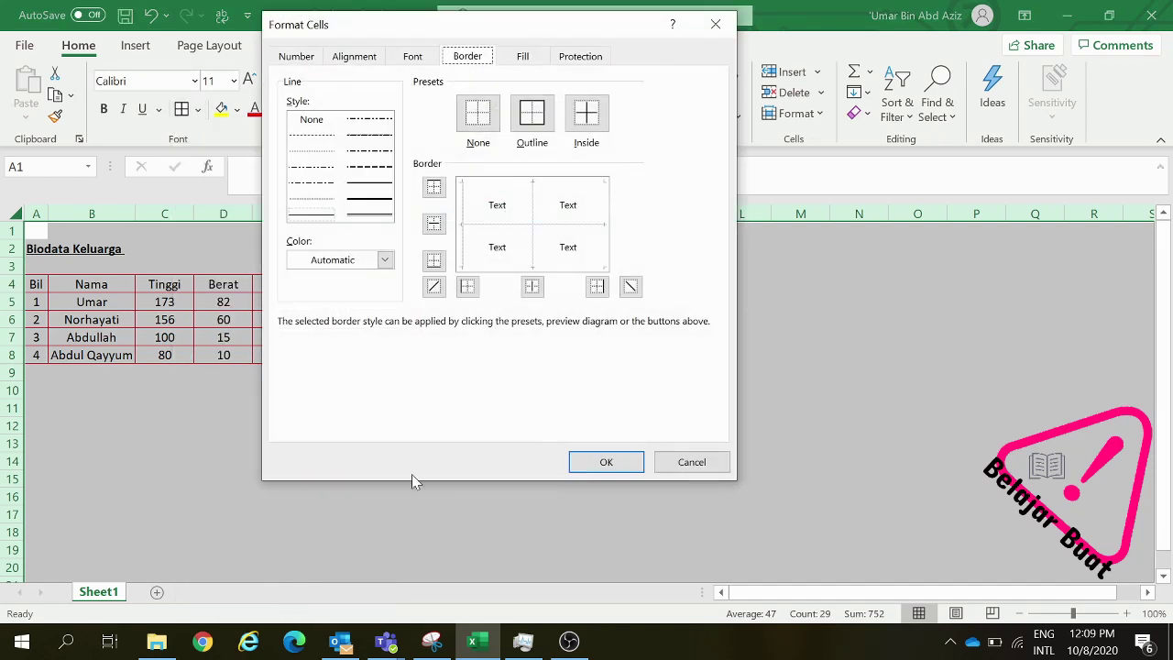
pyautogui.click(520, 63)
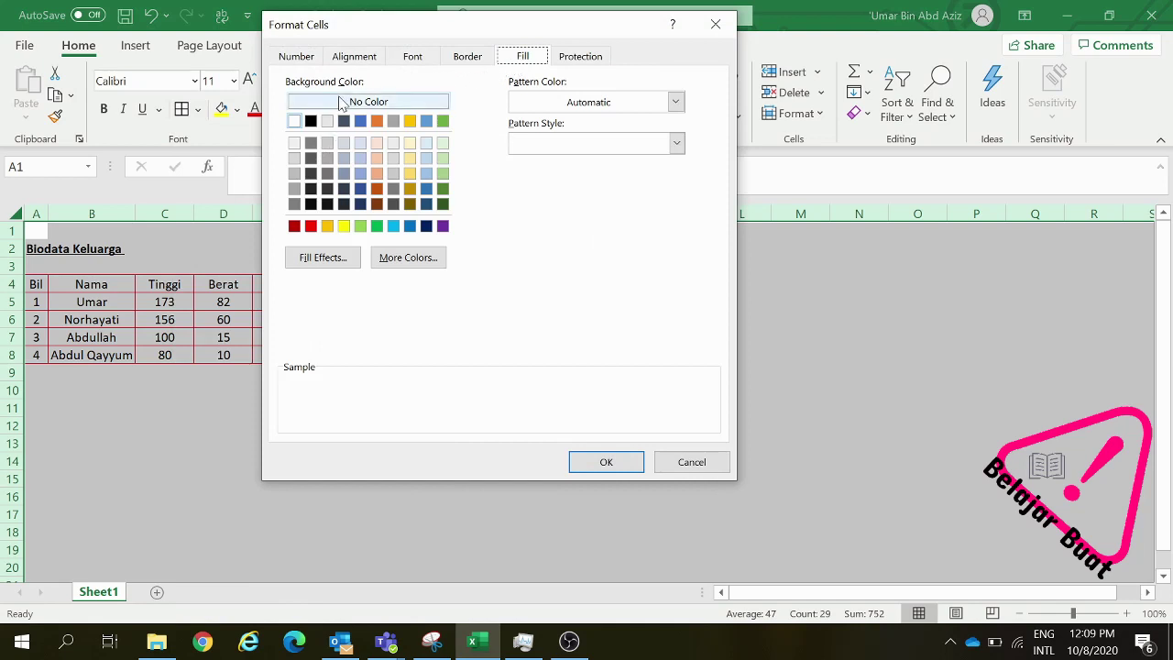
pyautogui.click(341, 102)
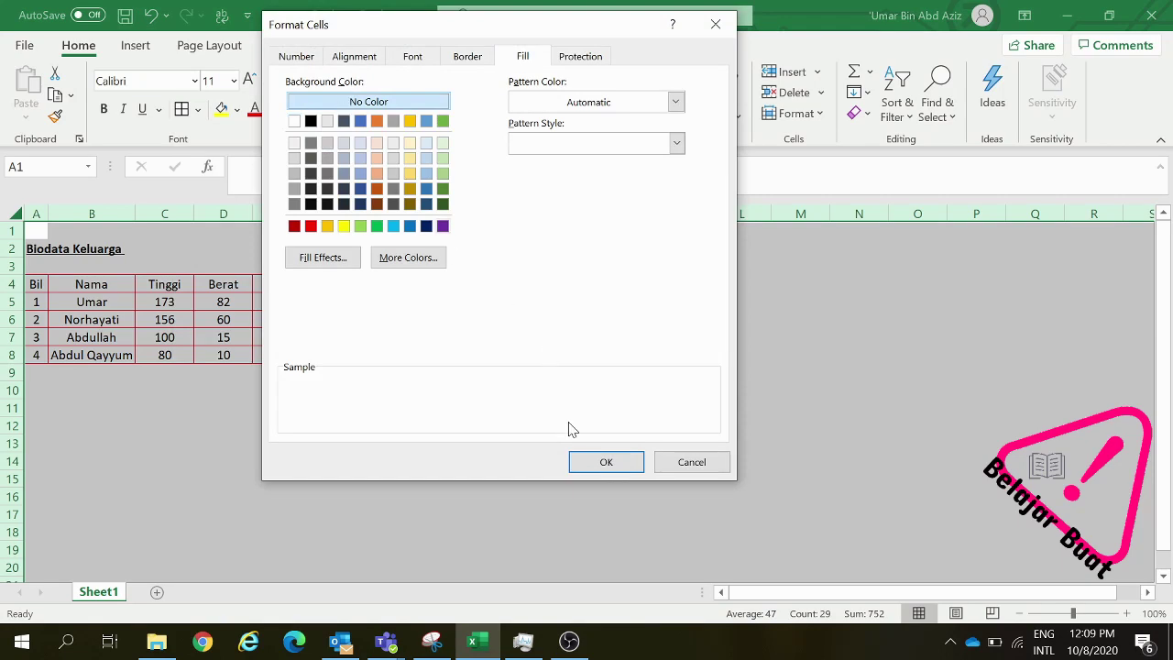
pyautogui.click(596, 465)
pyautogui.click(468, 371)
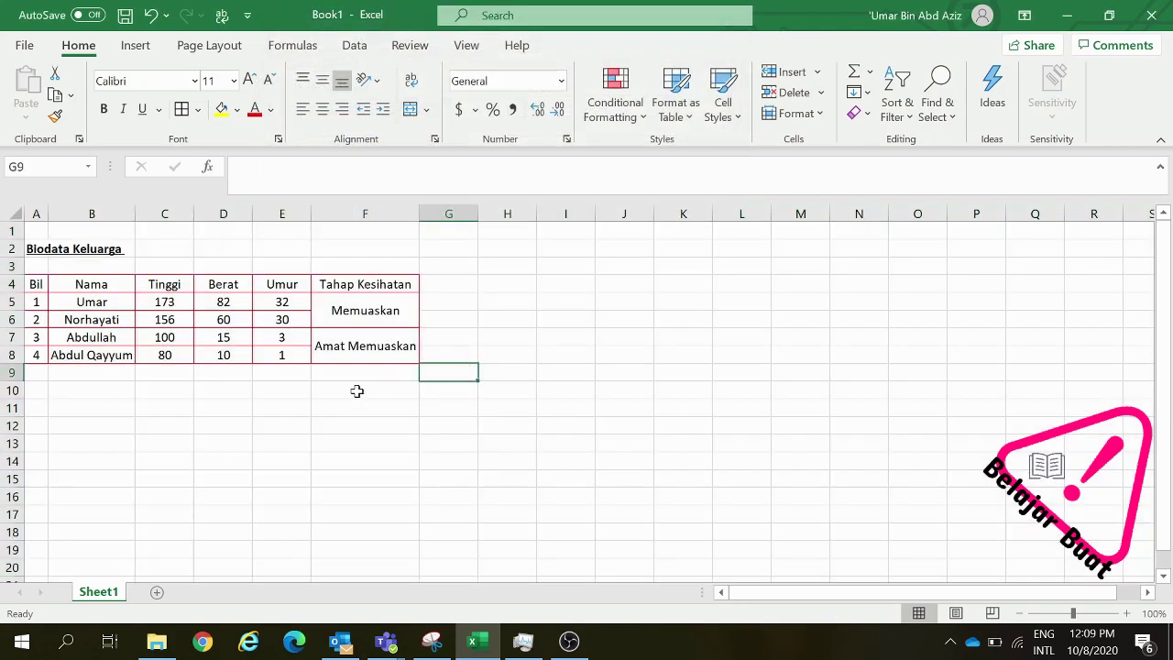